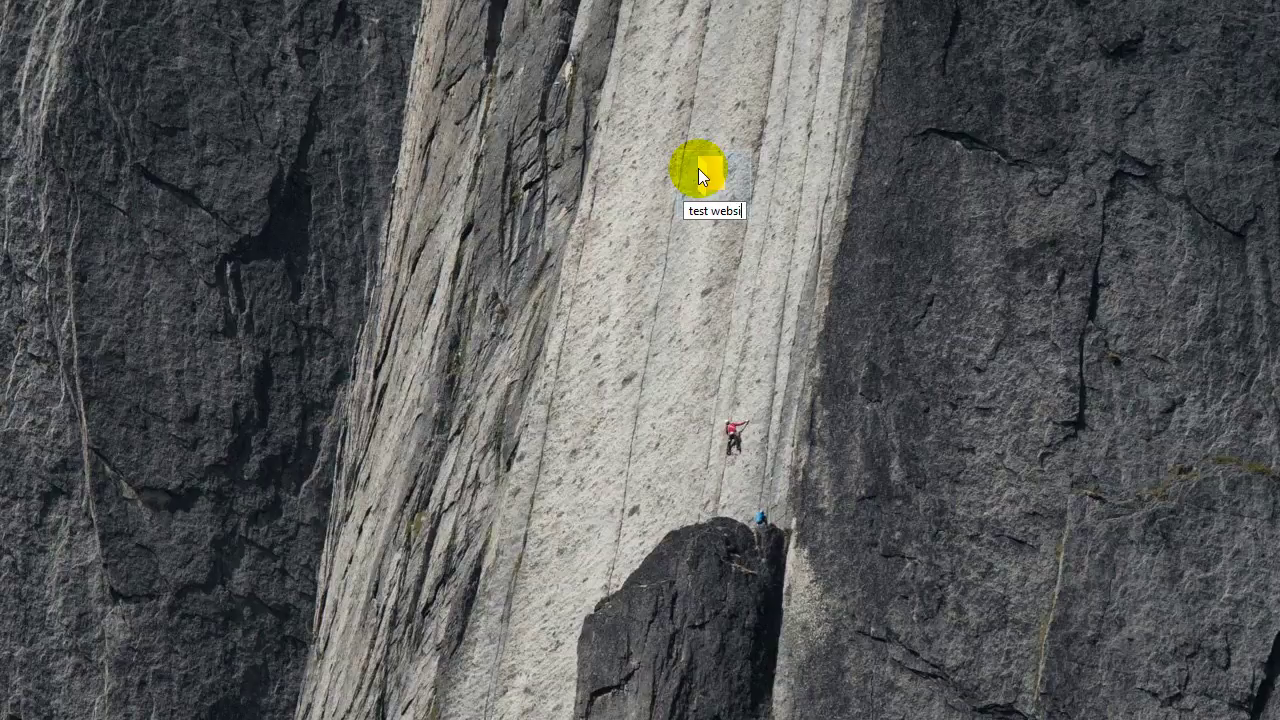
- Name the new desktop folder 'test website' and open it in Explorer
type("te")
key("Return")
double_click(698, 168)
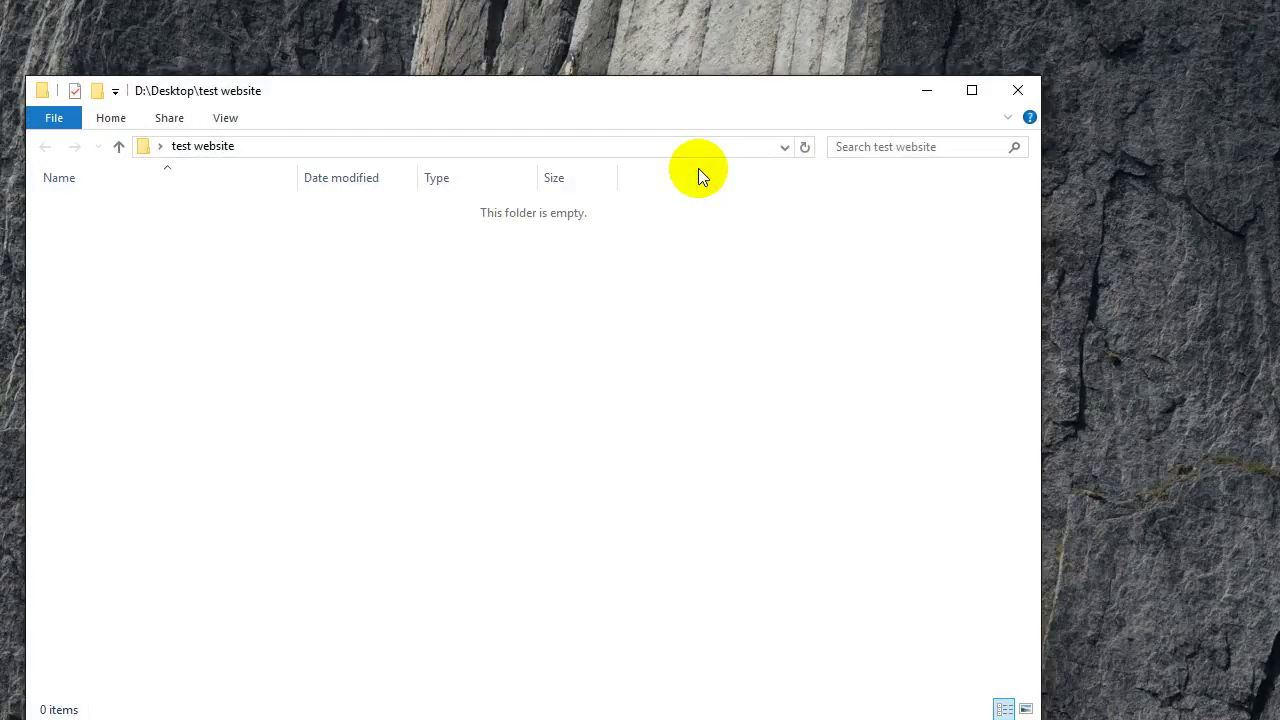
- Reposition the folder window and create an empty file named index.html inside it
left_click(643, 106)
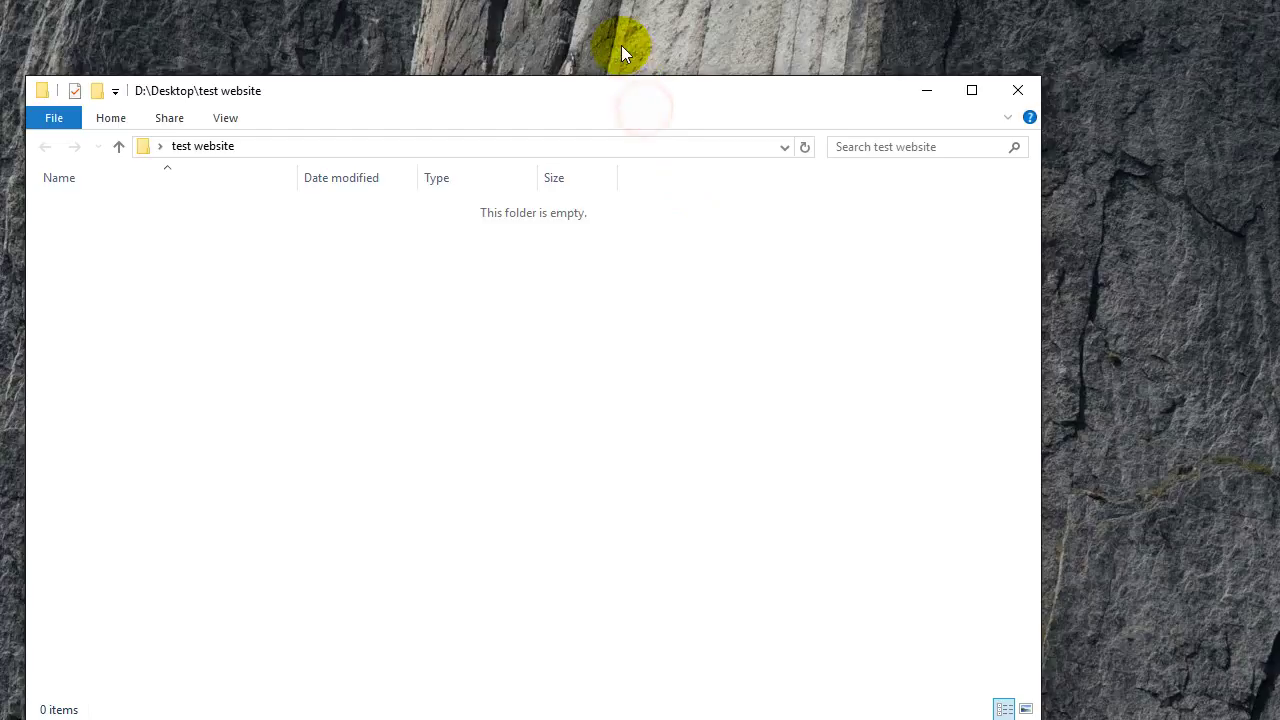
left_click_drag(597, 89, 573, 15)
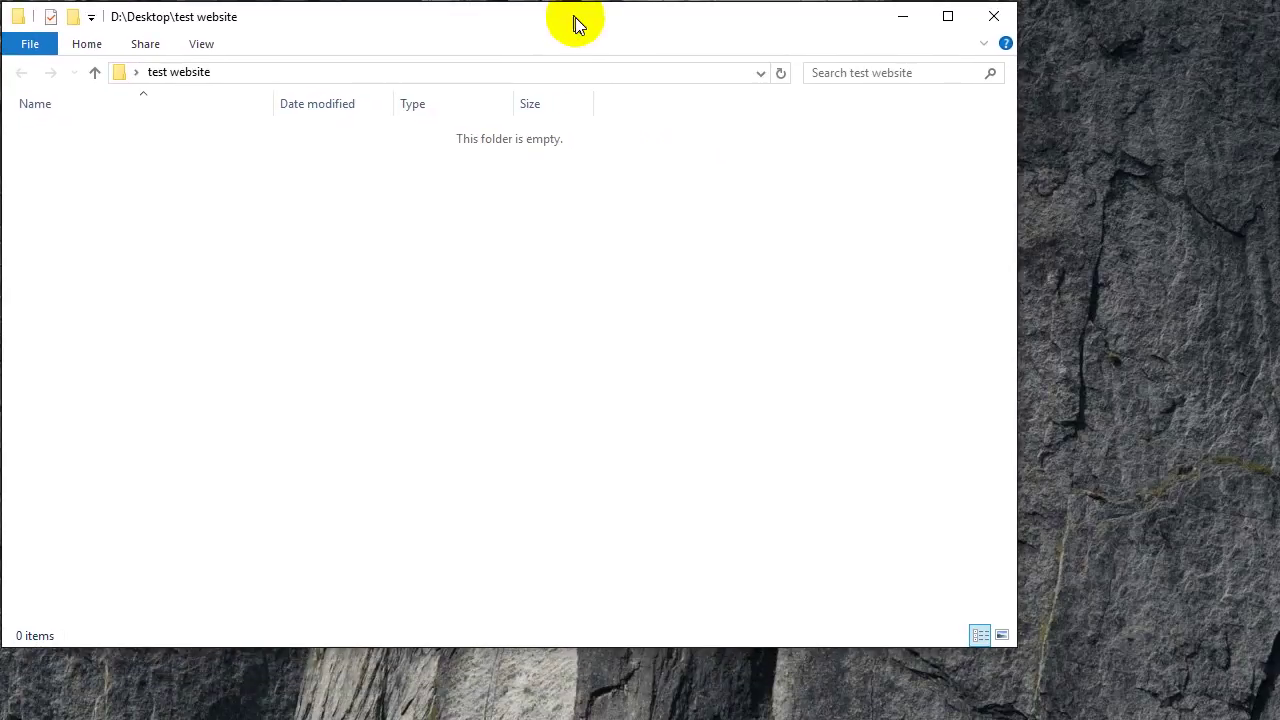
left_click_drag(1017, 642, 553, 586)
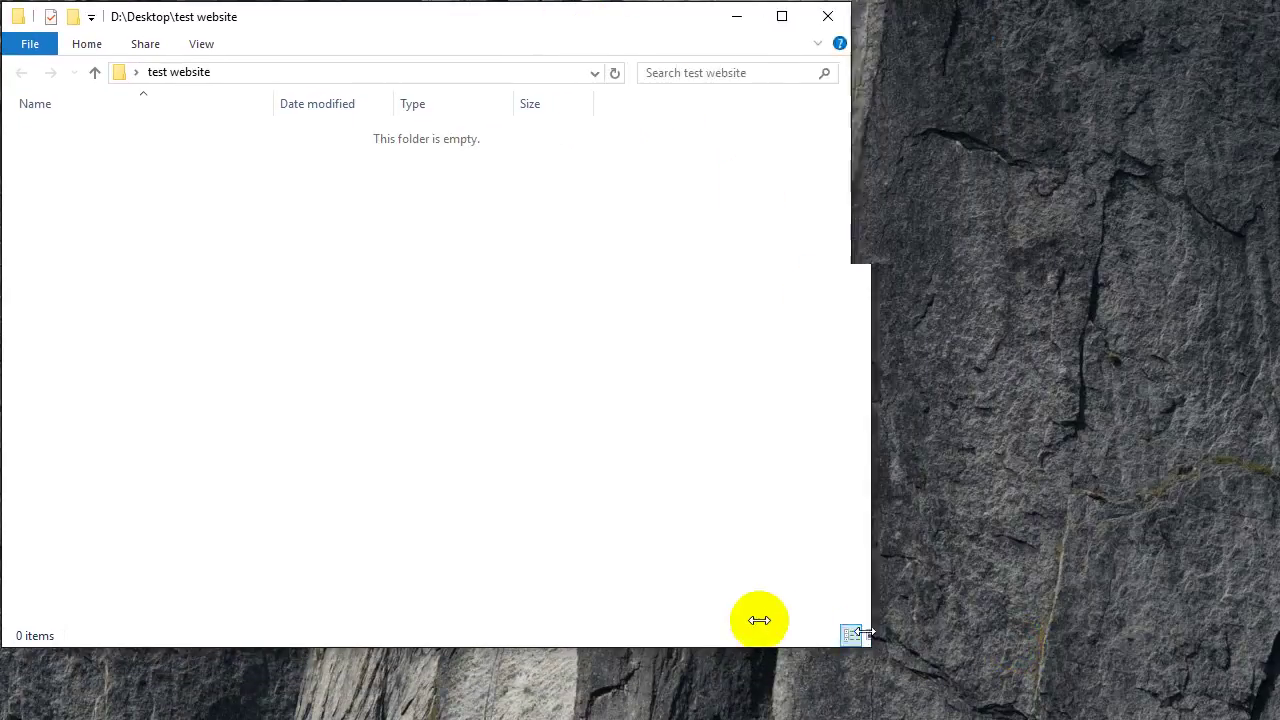
right_click(360, 230)
mouse_move(172, 469)
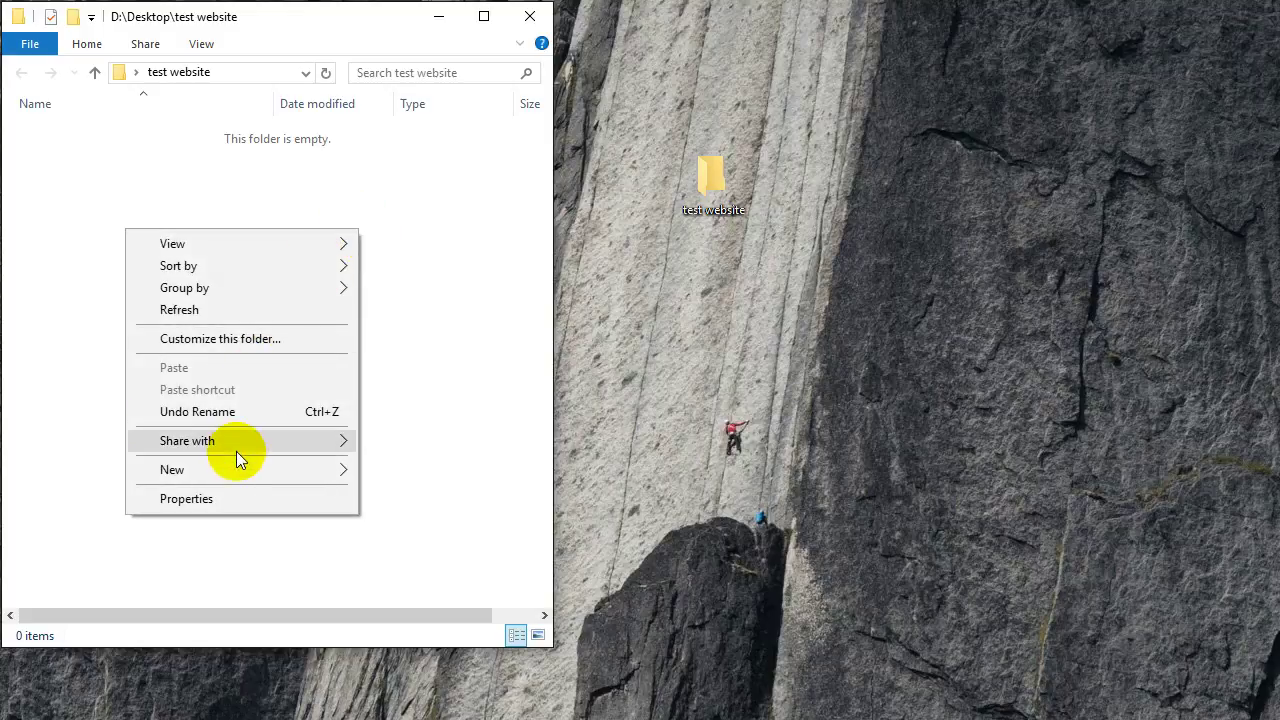
right_click(516, 218)
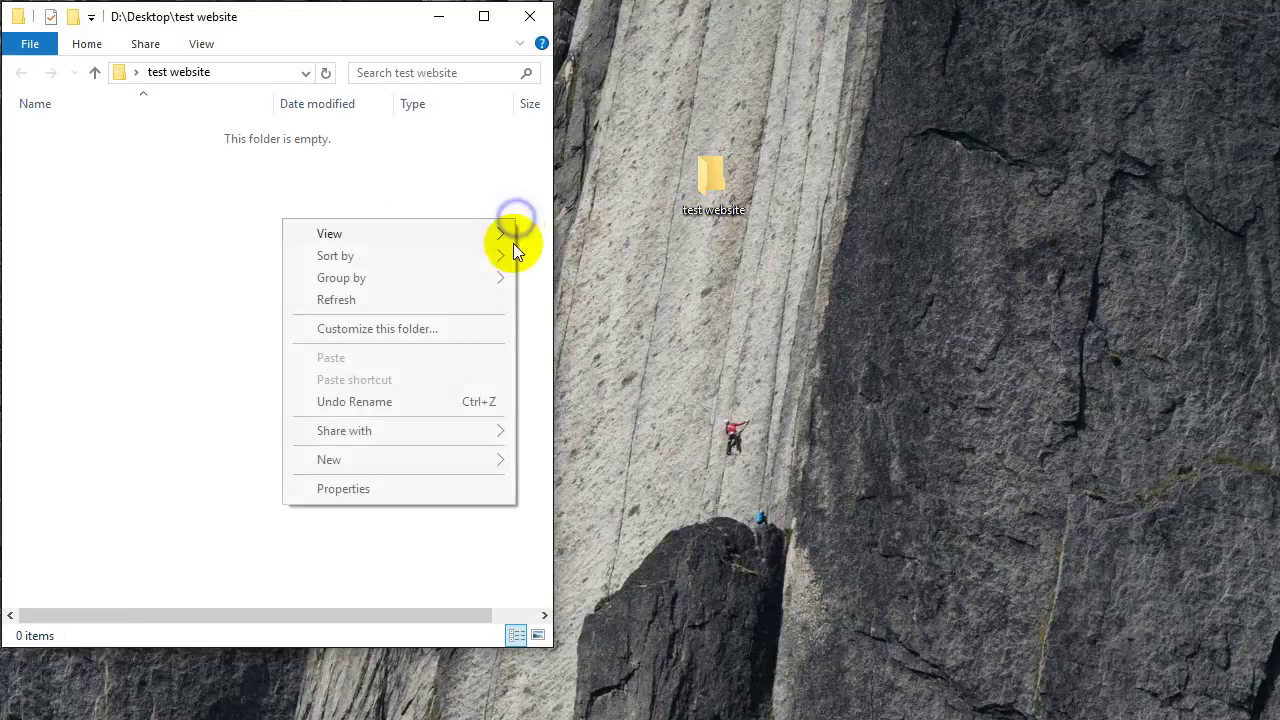
left_click(425, 459)
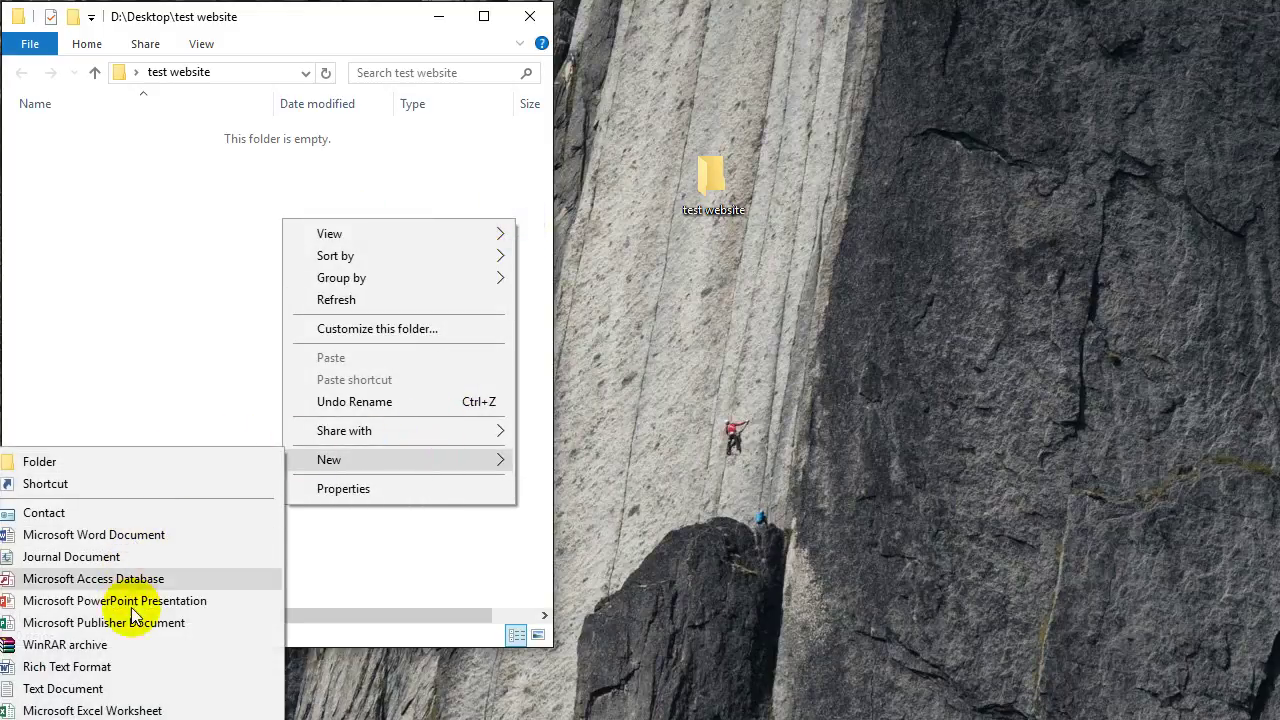
left_click(133, 689)
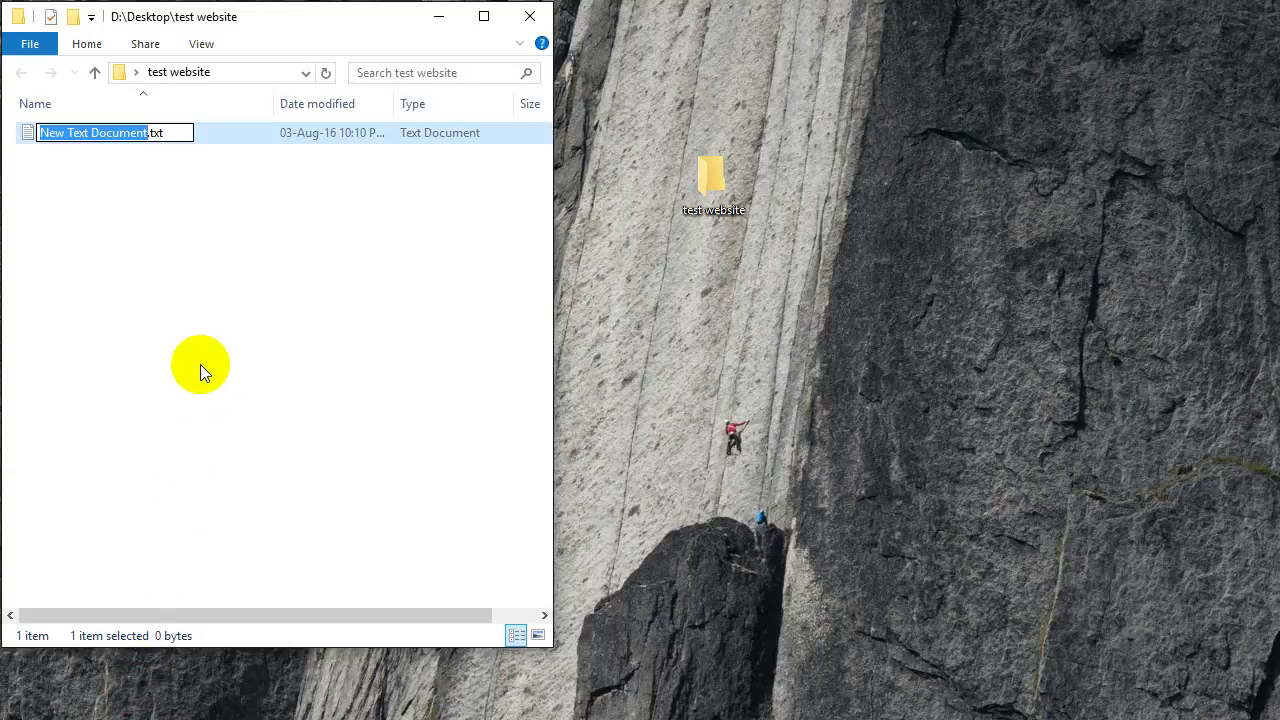
type("index.html")
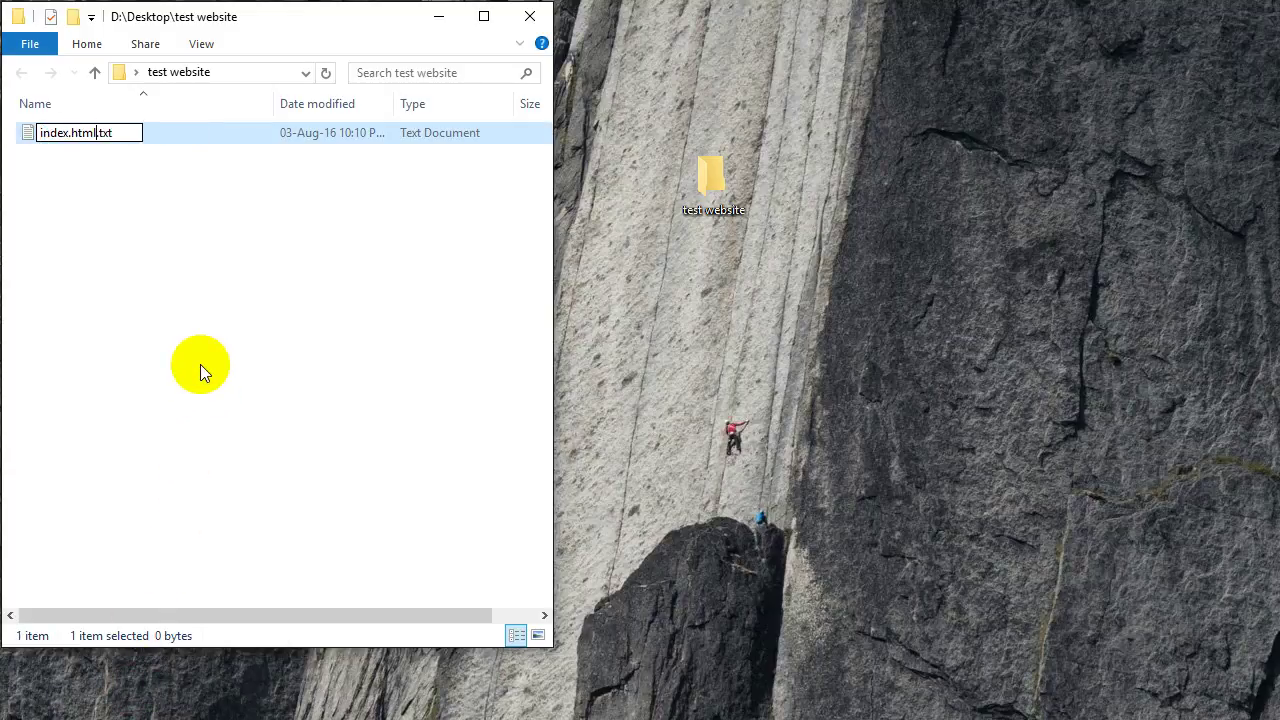
key("Delete")
key("Delete")
key("Delete")
key("Return")
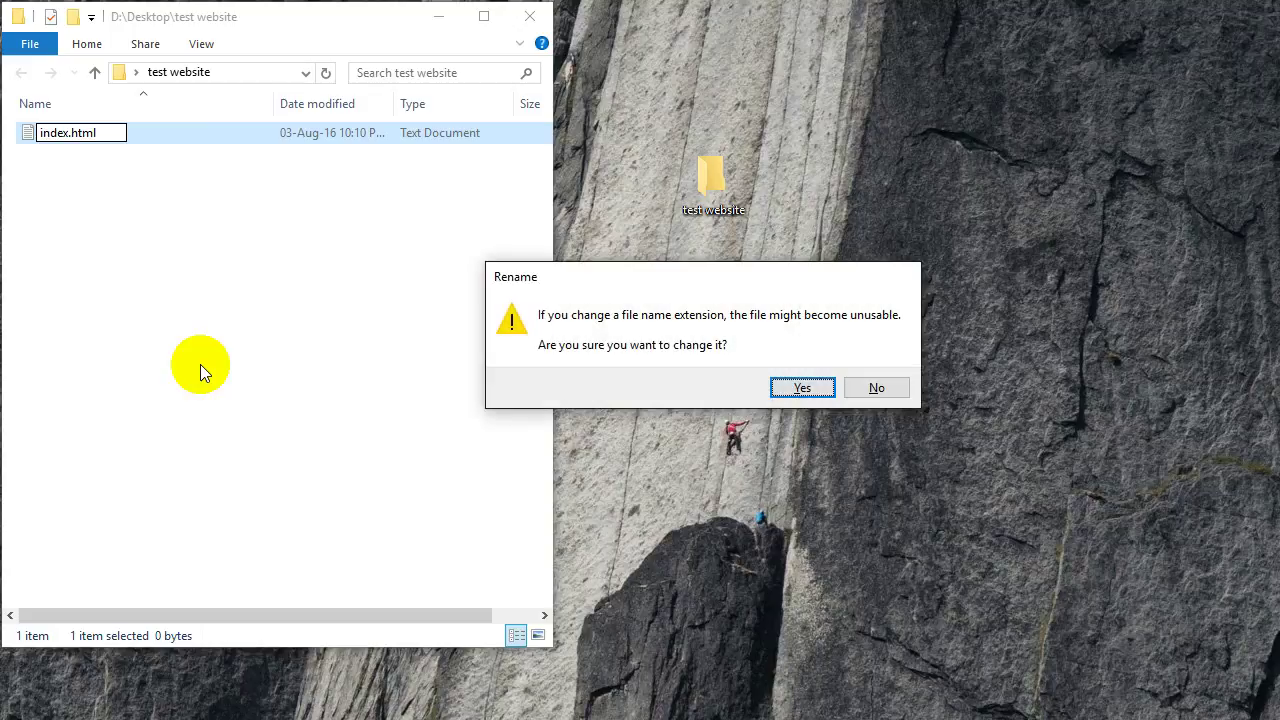
key("Return")
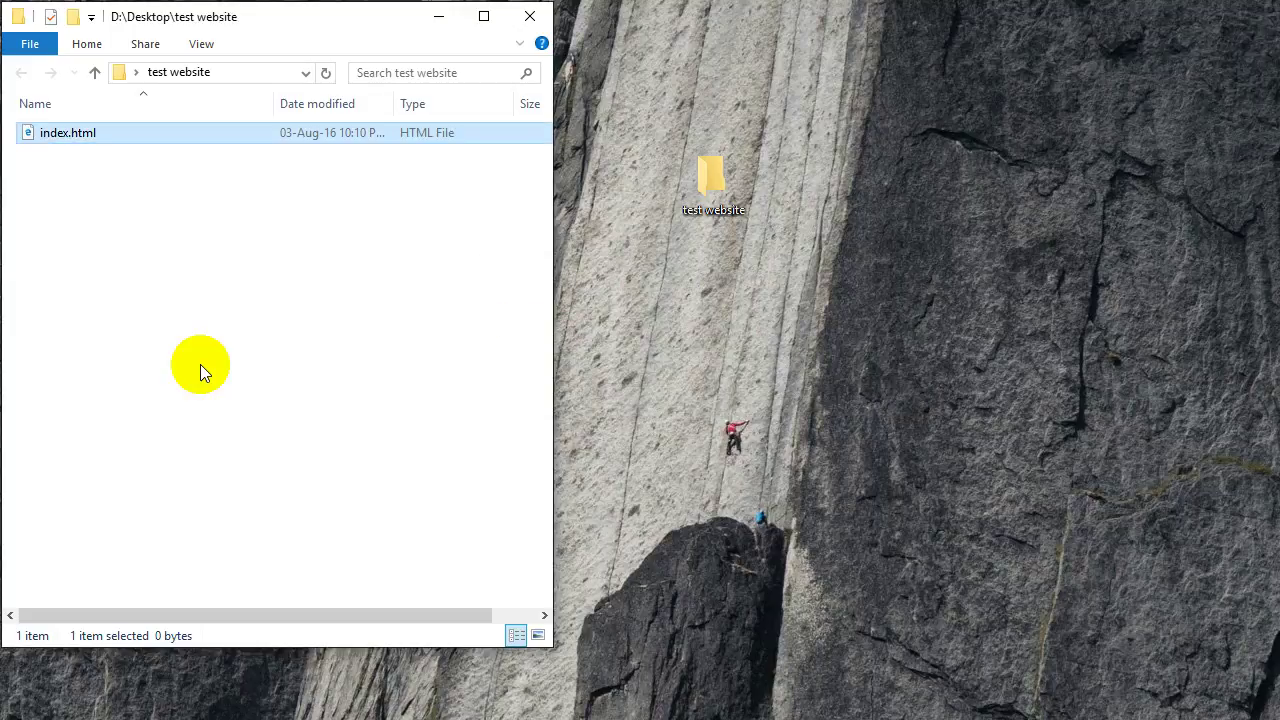
- Open index.html in Notepad++ and resize the Explorer window alongside it
right_click(119, 141)
right_click(444, 132)
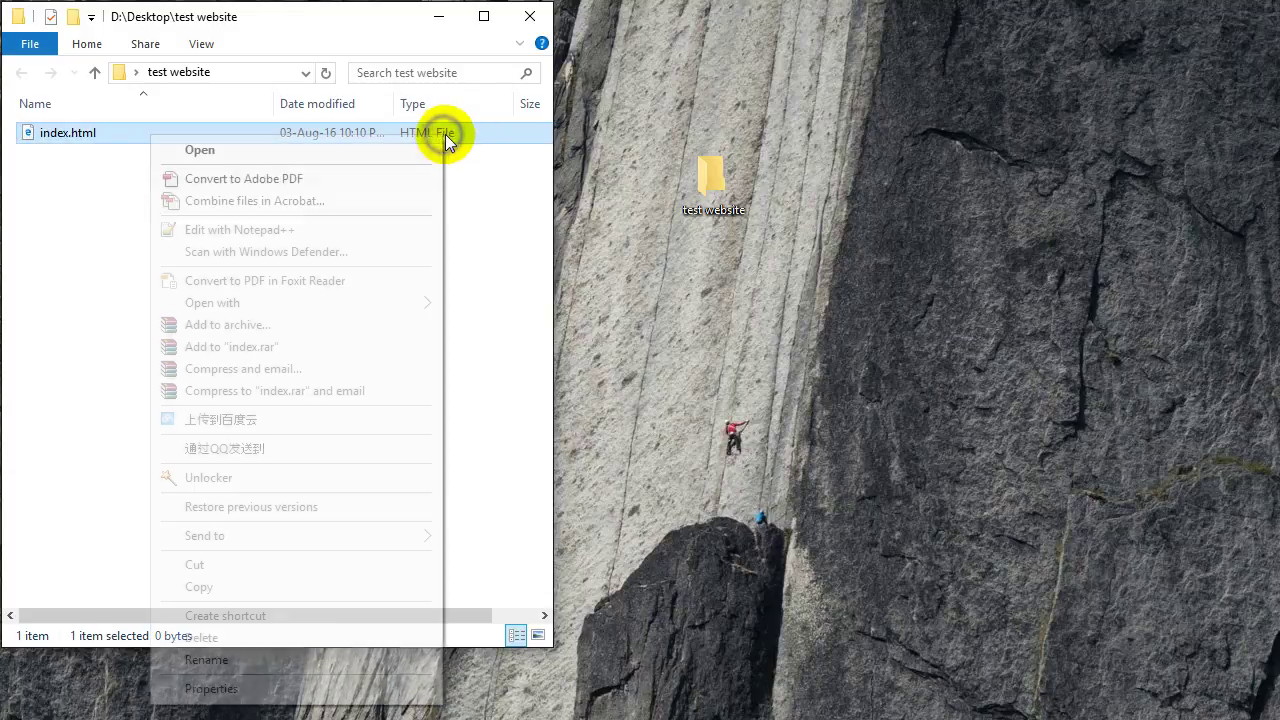
left_click(346, 229)
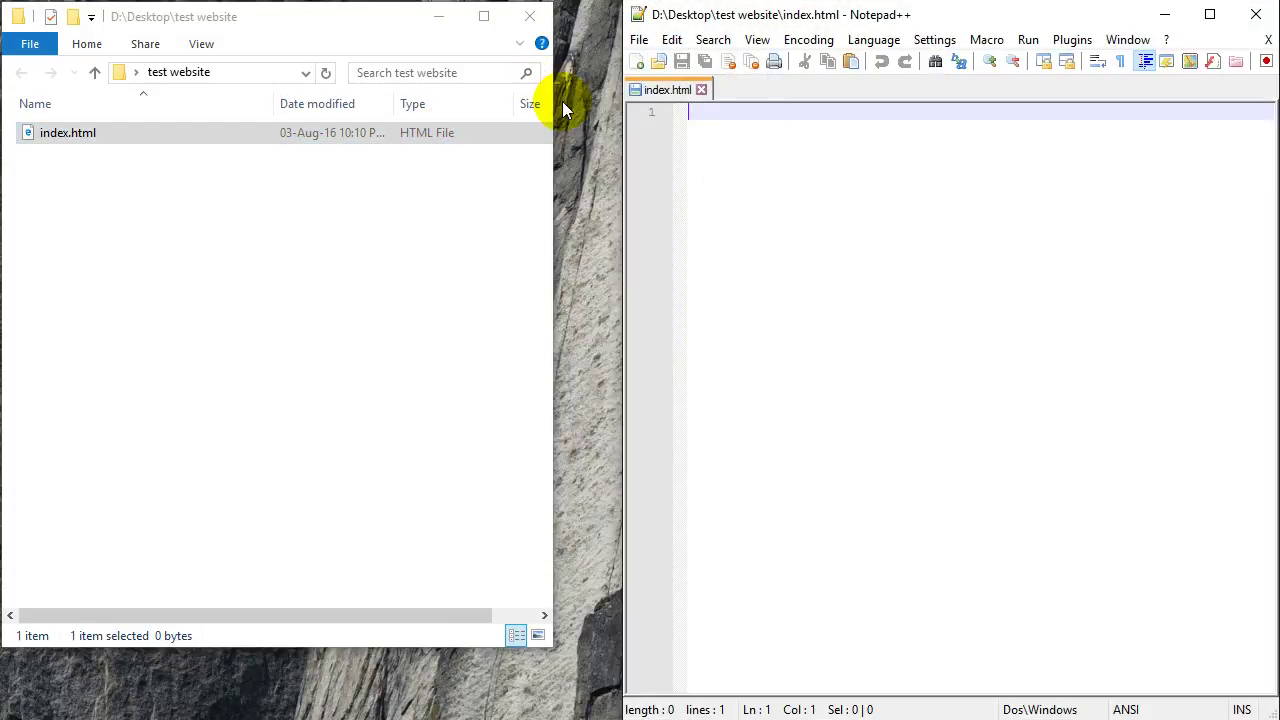
left_click_drag(552, 101, 622, 101)
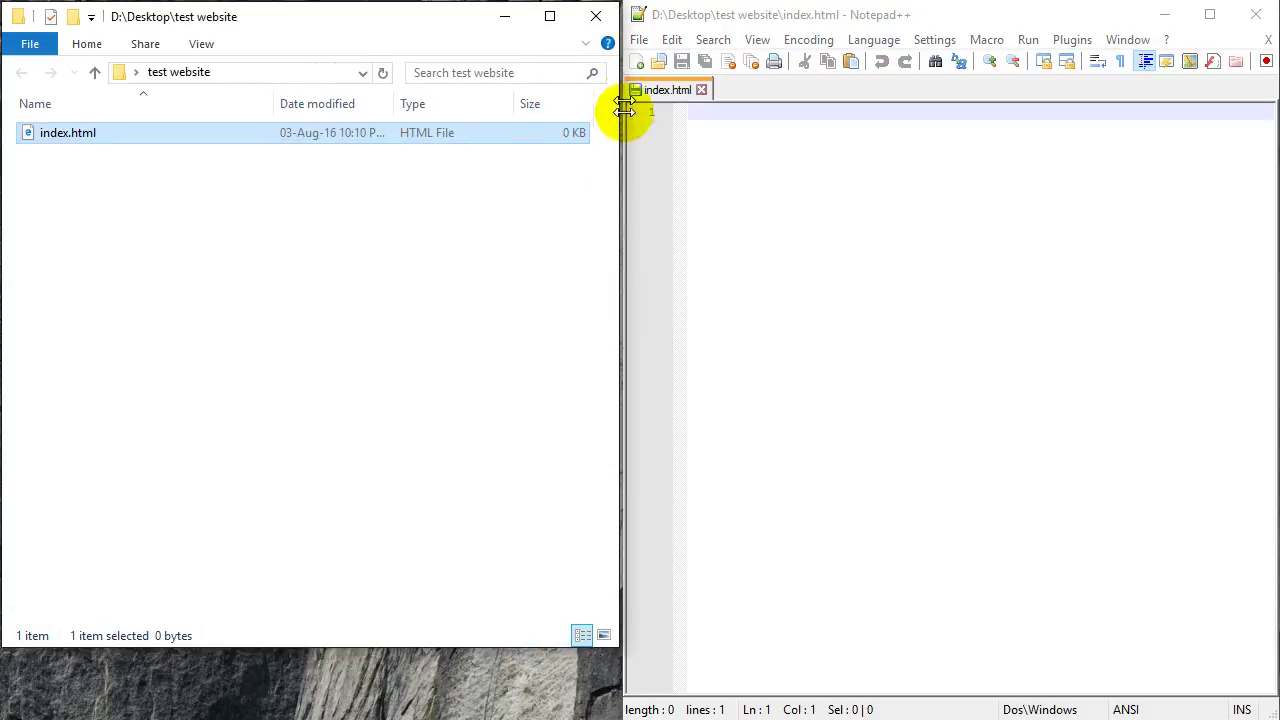
left_click_drag(611, 647, 612, 717)
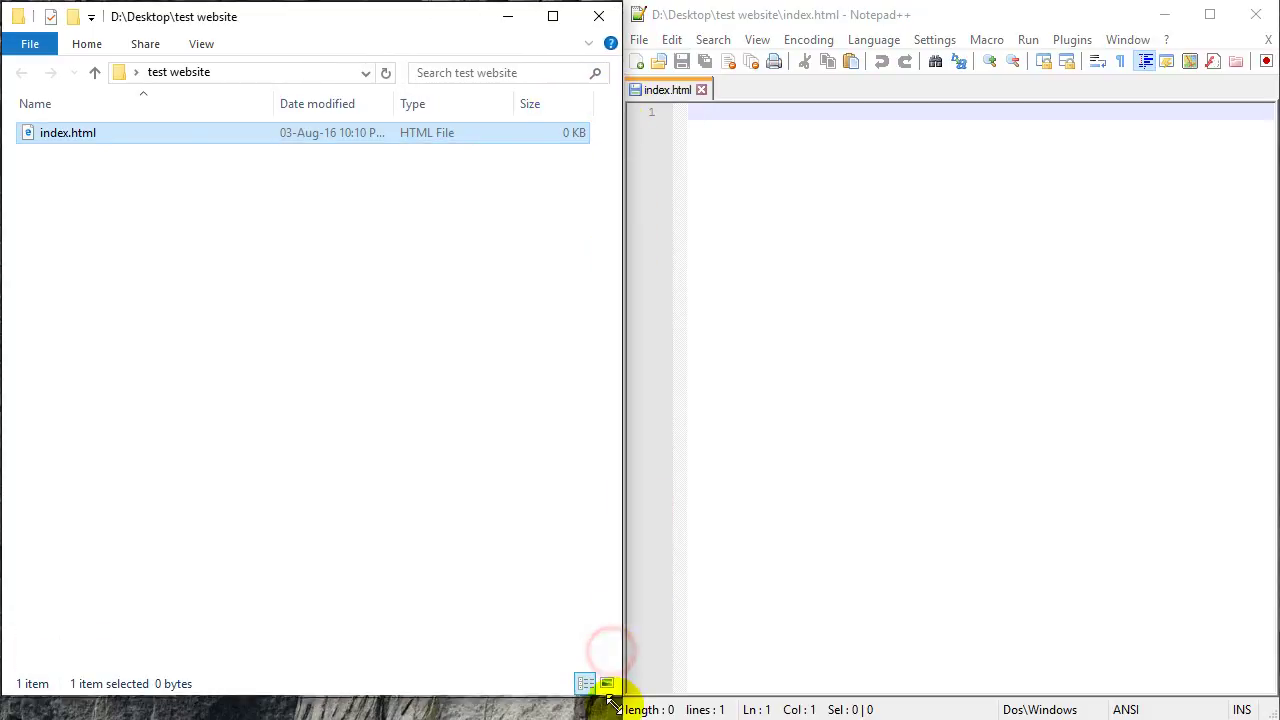
left_click(744, 170)
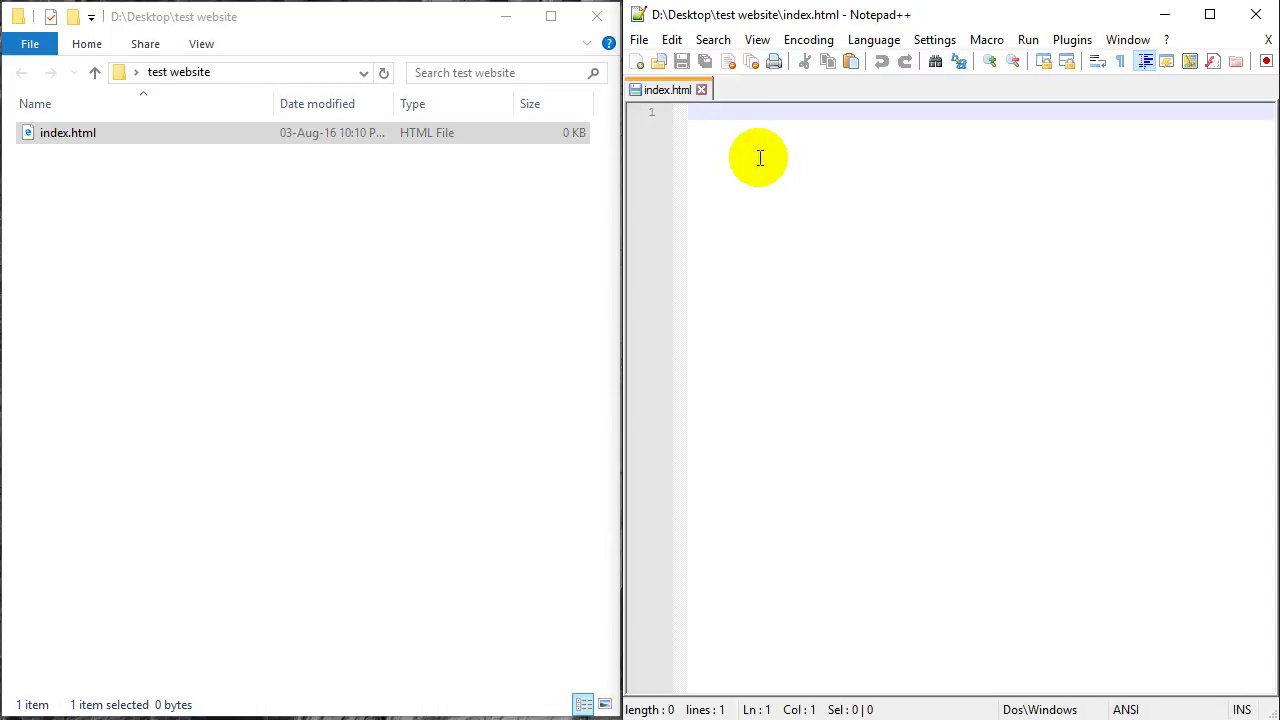
- Type the <!DOCTYPE html> line, the opening <html> tag and an empty head section
type("<")
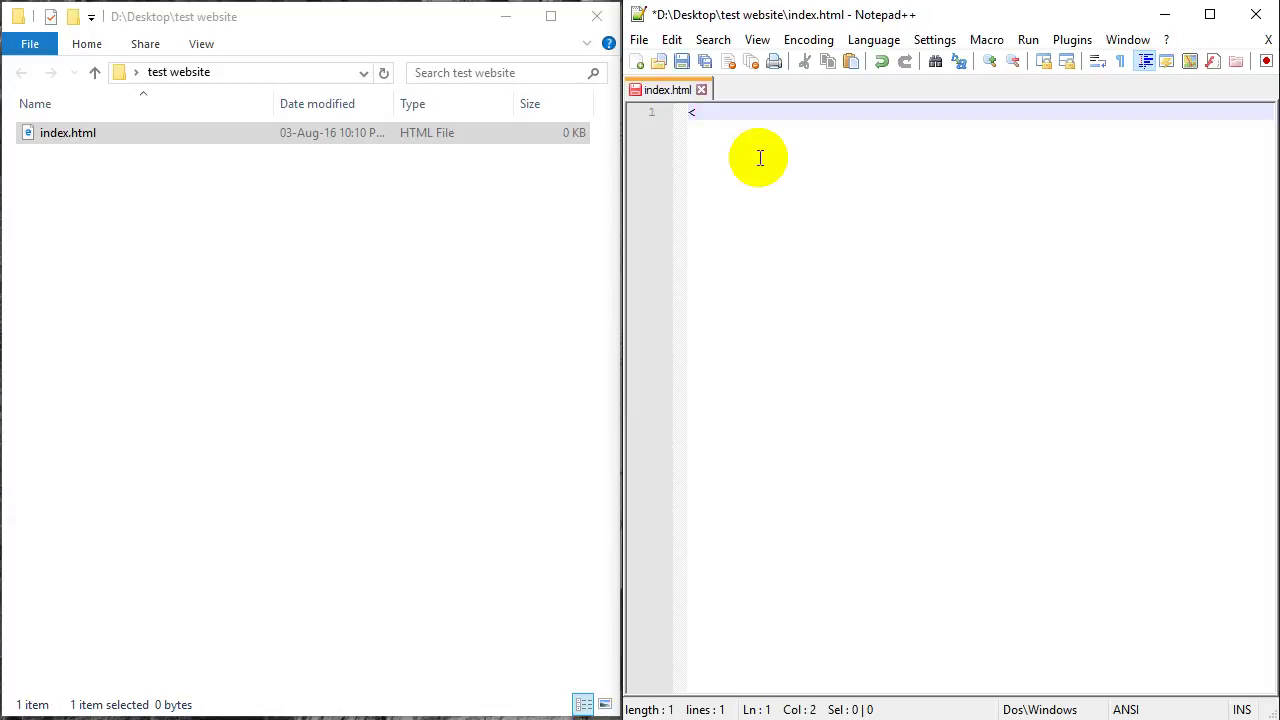
type("!DOC")
type("TYPE ")
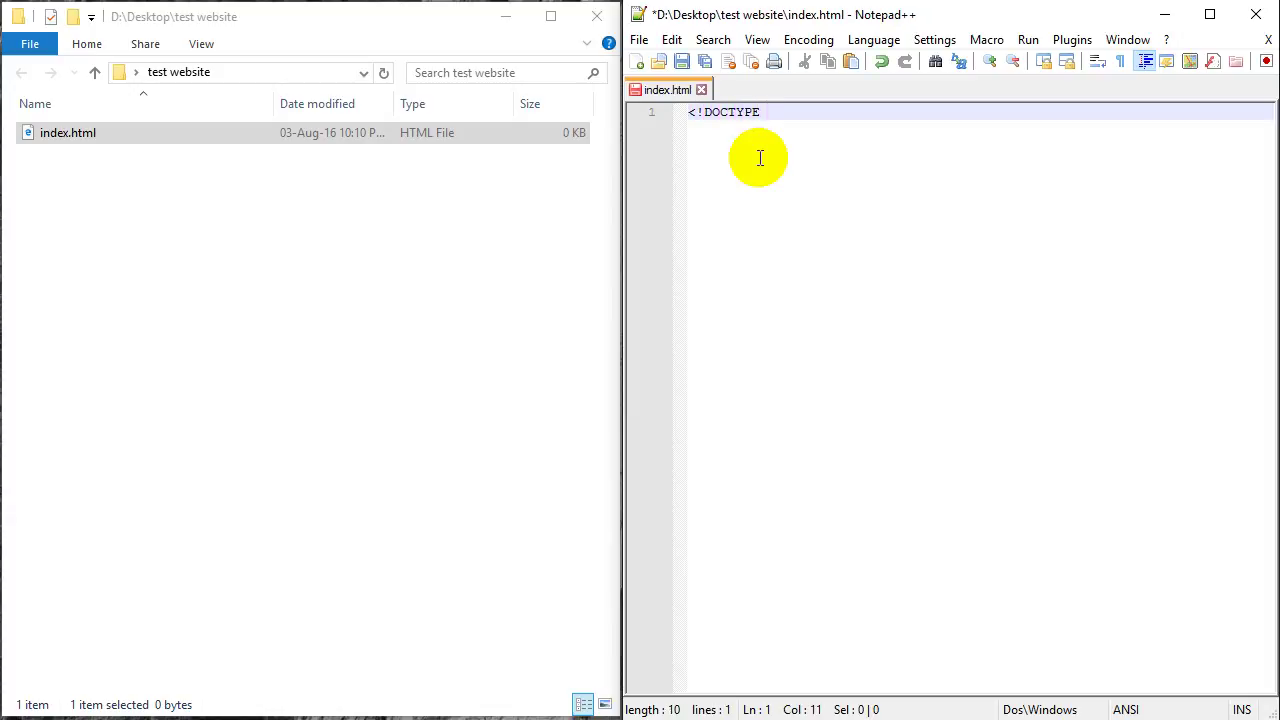
type("h")
key("BackSpace")
type("html>")
key("Return")
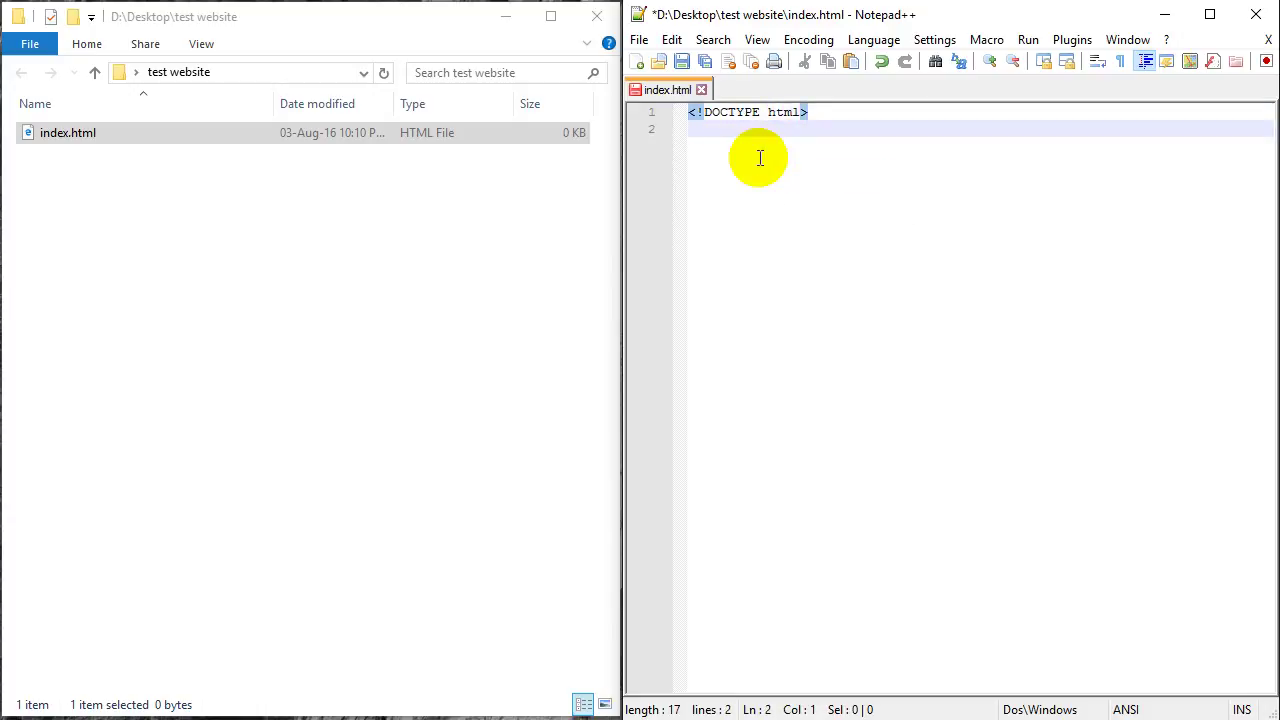
type("<")
type("html>")
key("Return")
type("<")
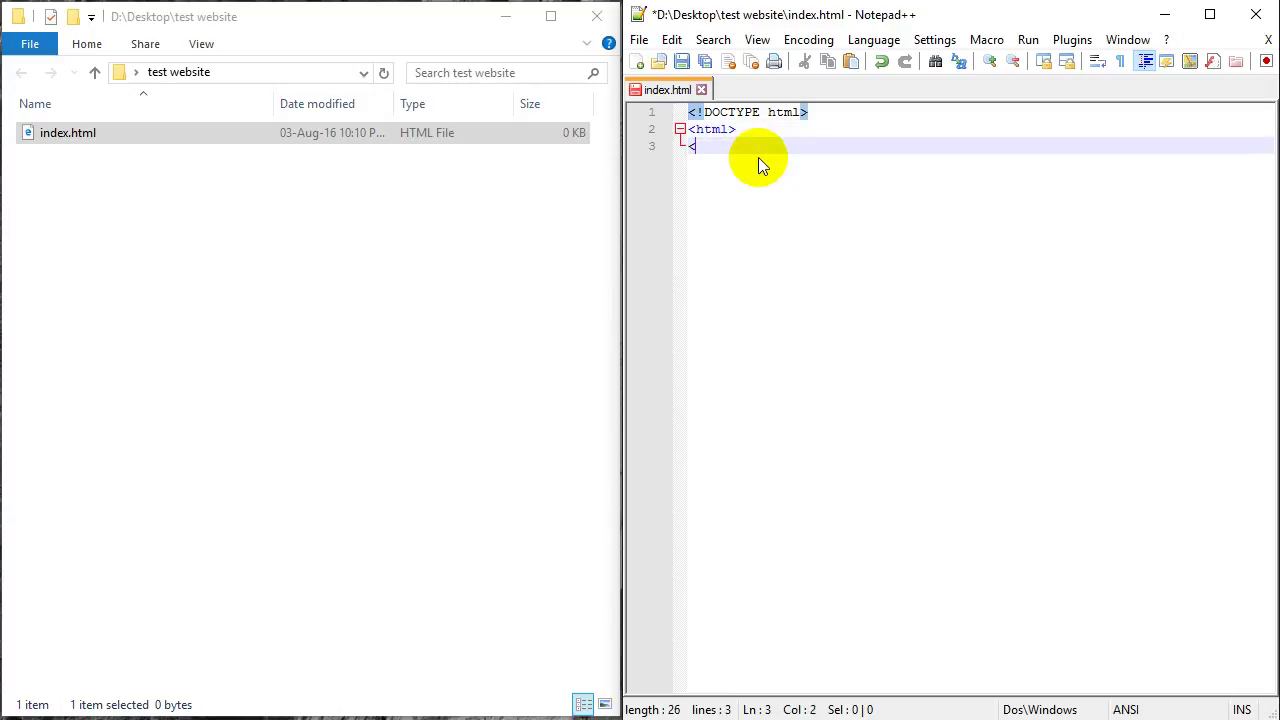
type("head>")
key("Return")
type("</h")
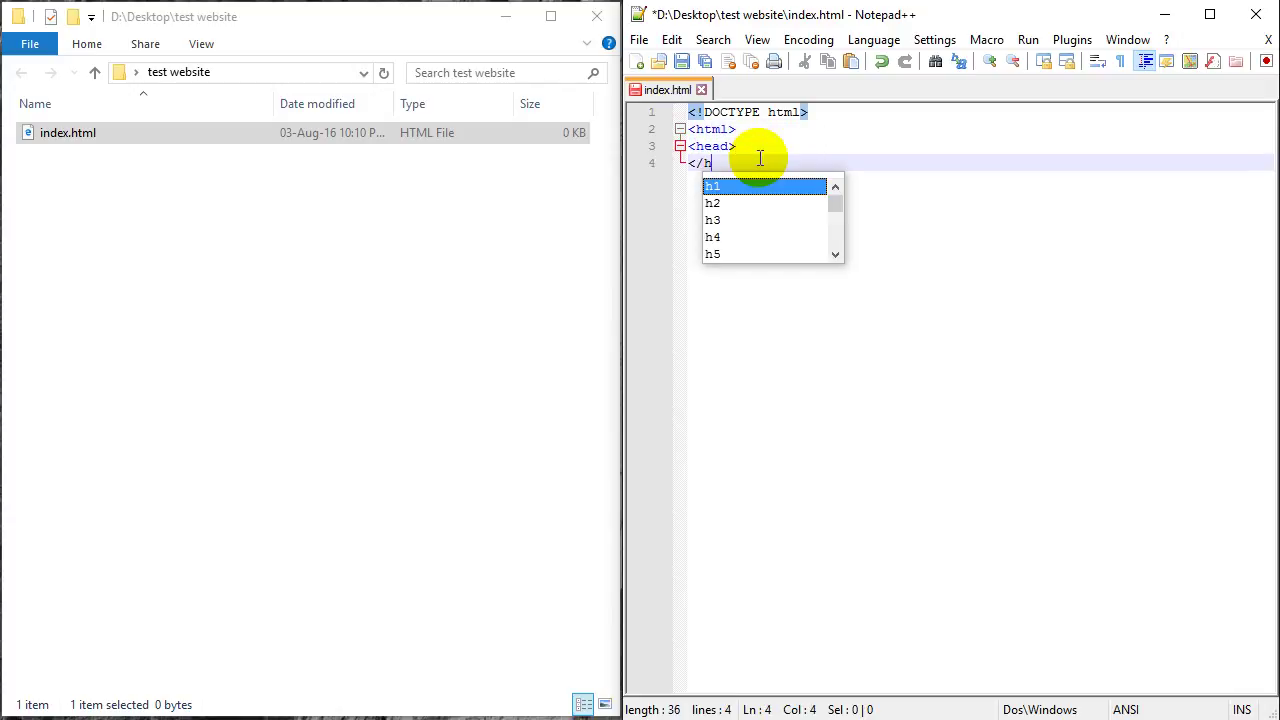
type("ead>")
key("Return")
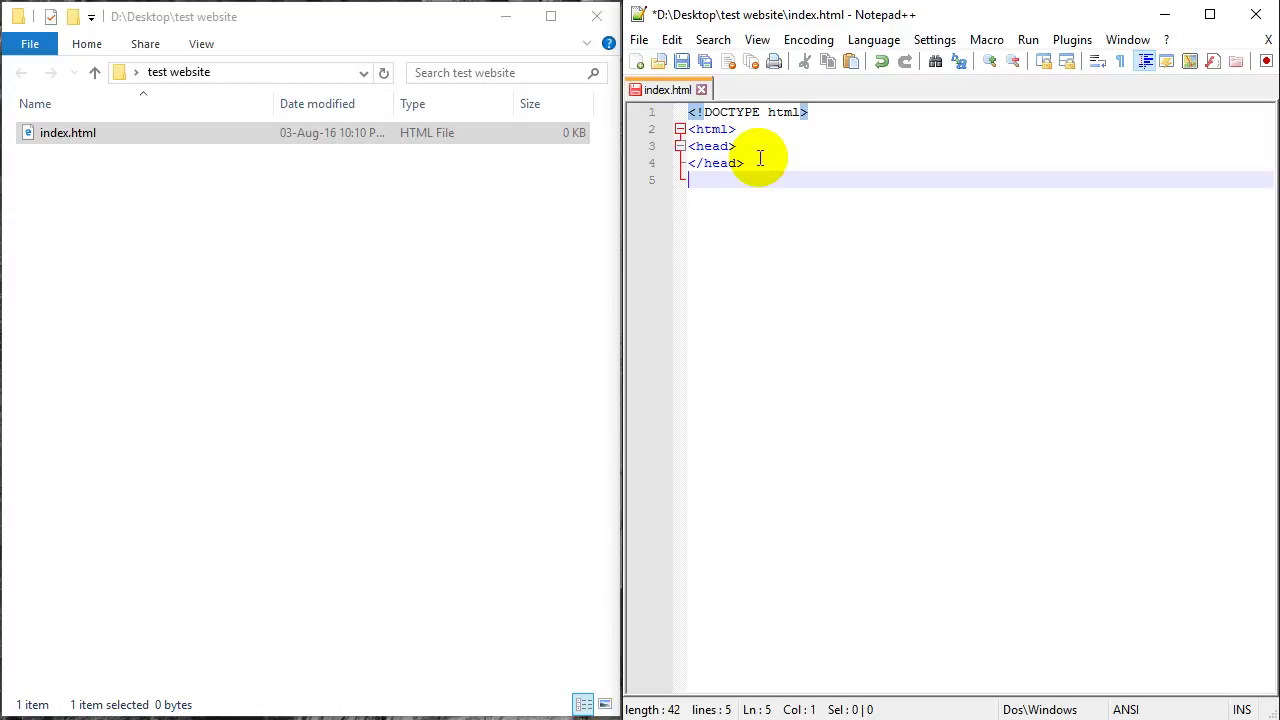
key("Up")
key("Up")
key("End")
key("Return")
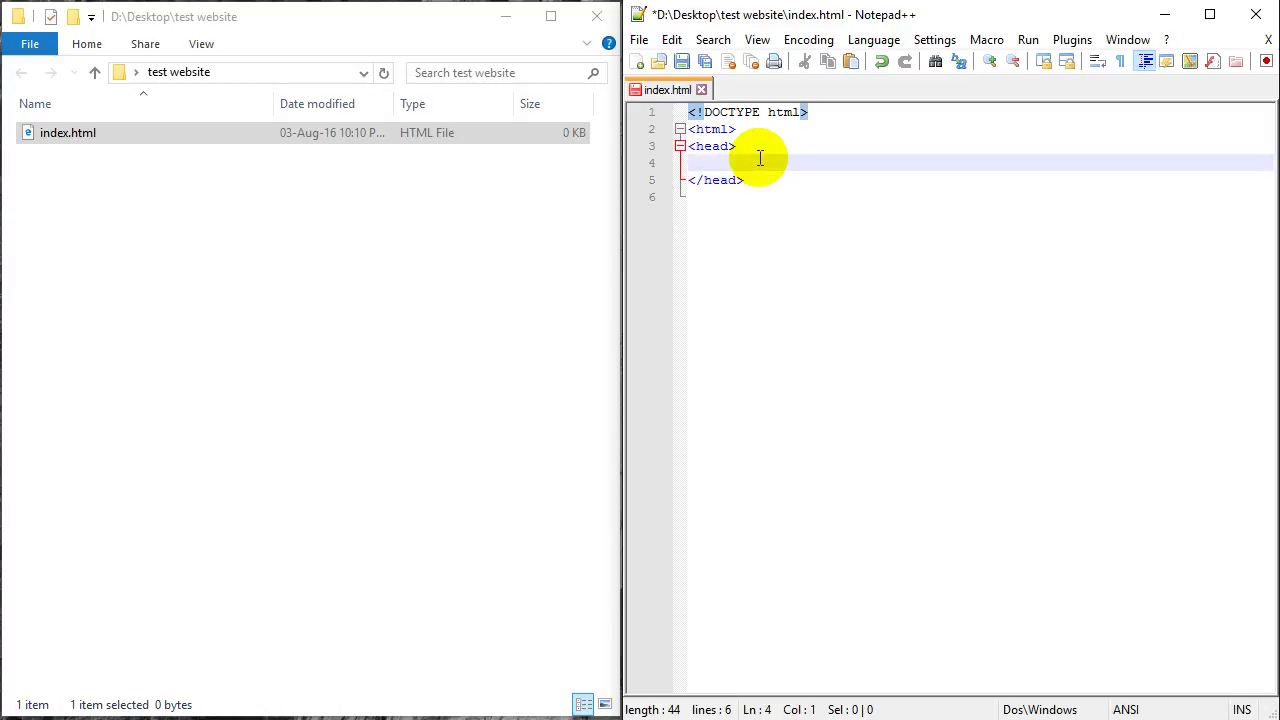
- Add an empty <title> inside the head, an empty body, and the closing </html> tag
type("<title>")
type("</title>")
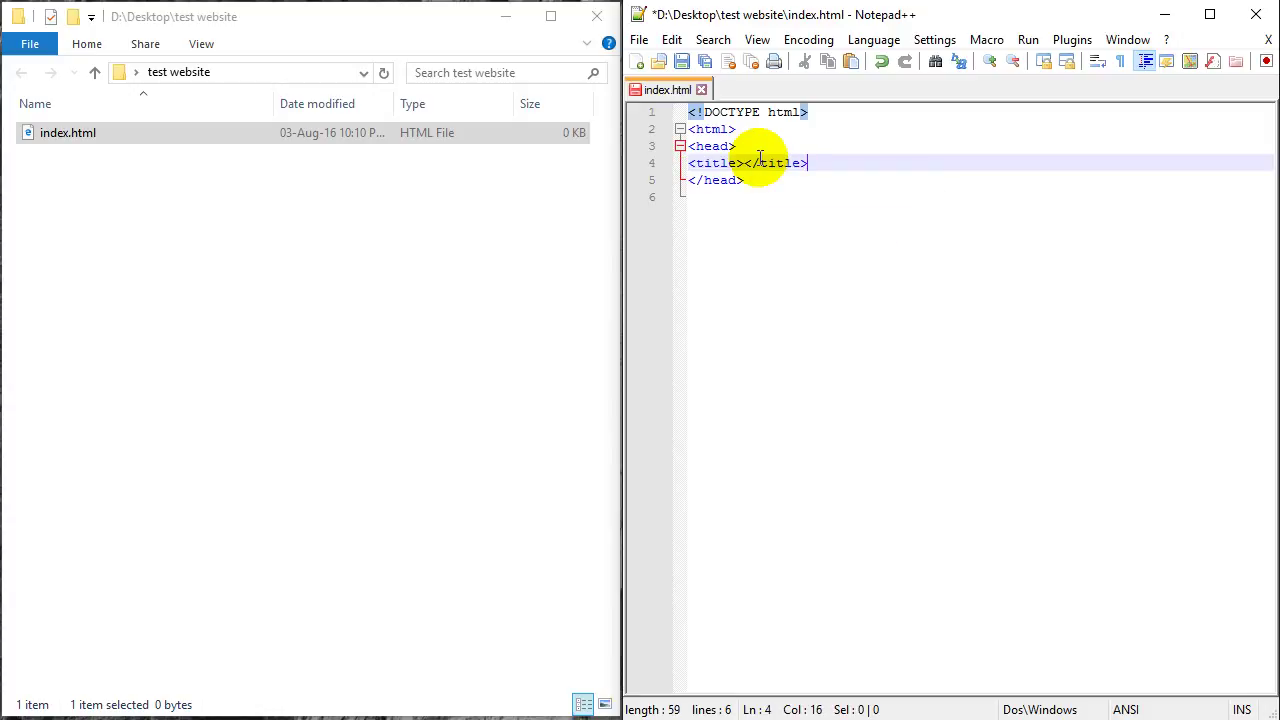
key("Down")
key("Down")
type("<body>")
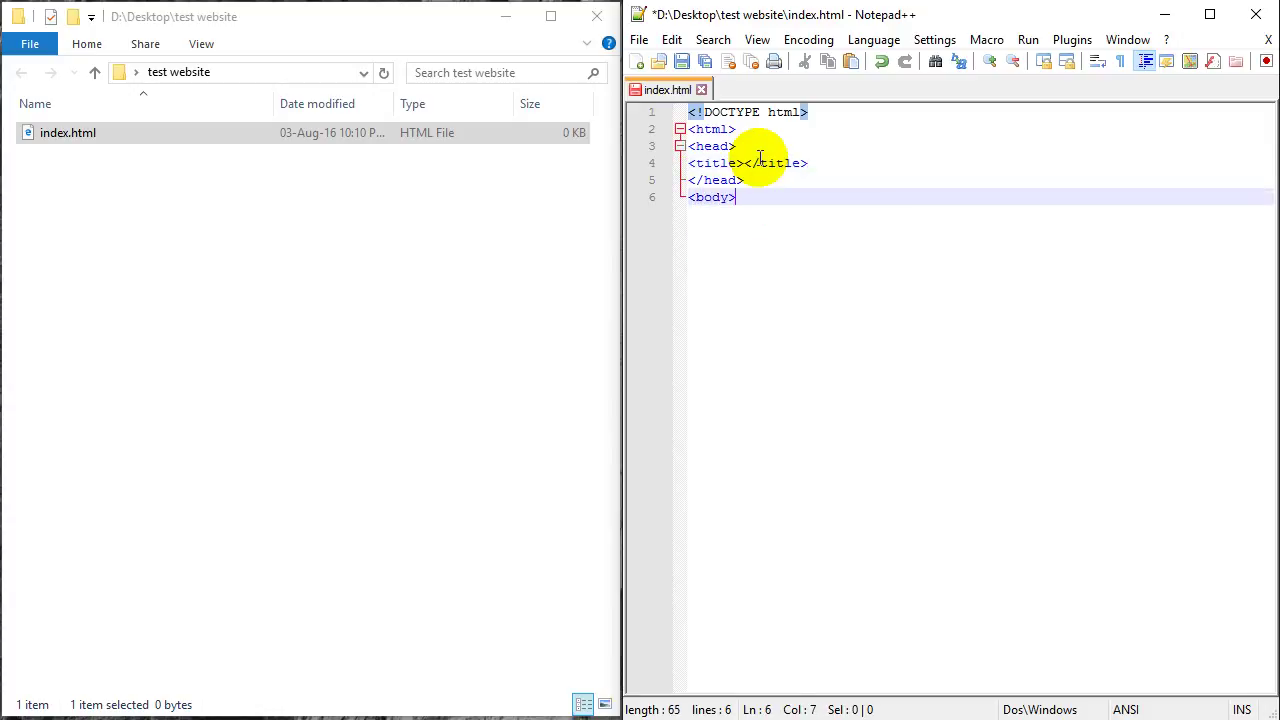
key("Return")
key("Return")
type("</body>")
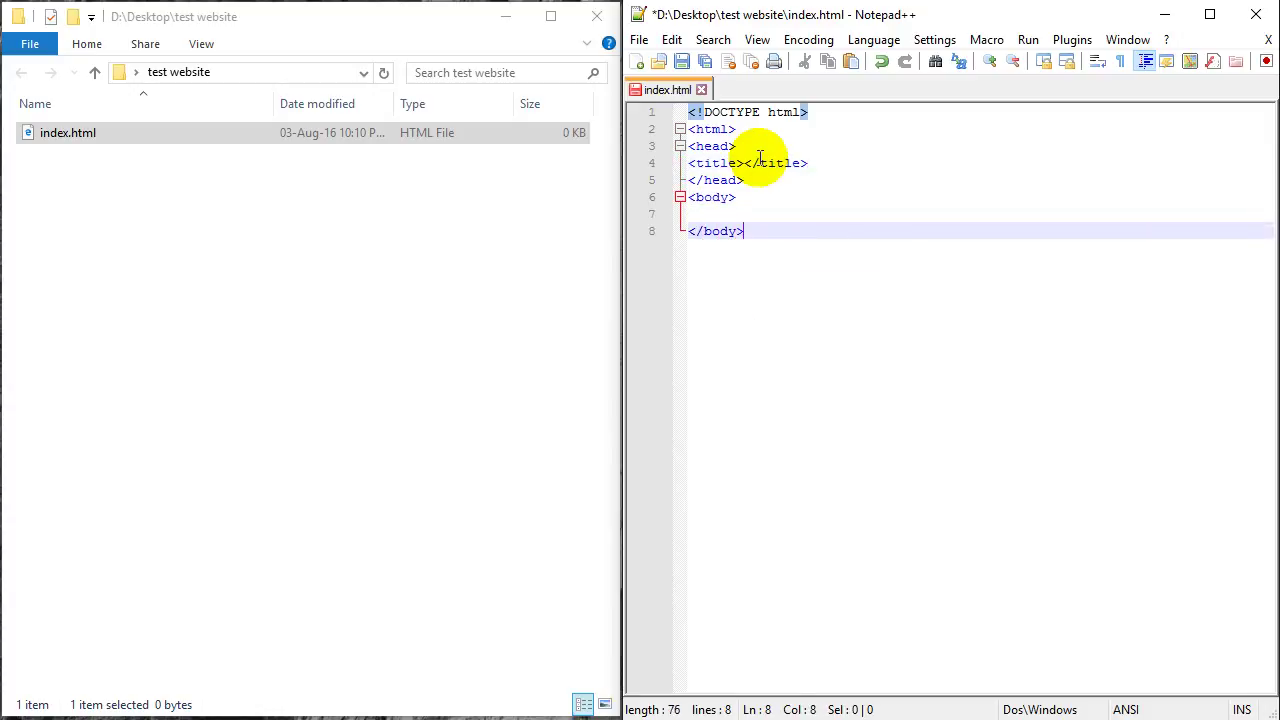
key("Return")
type("</html")
key("Escape")
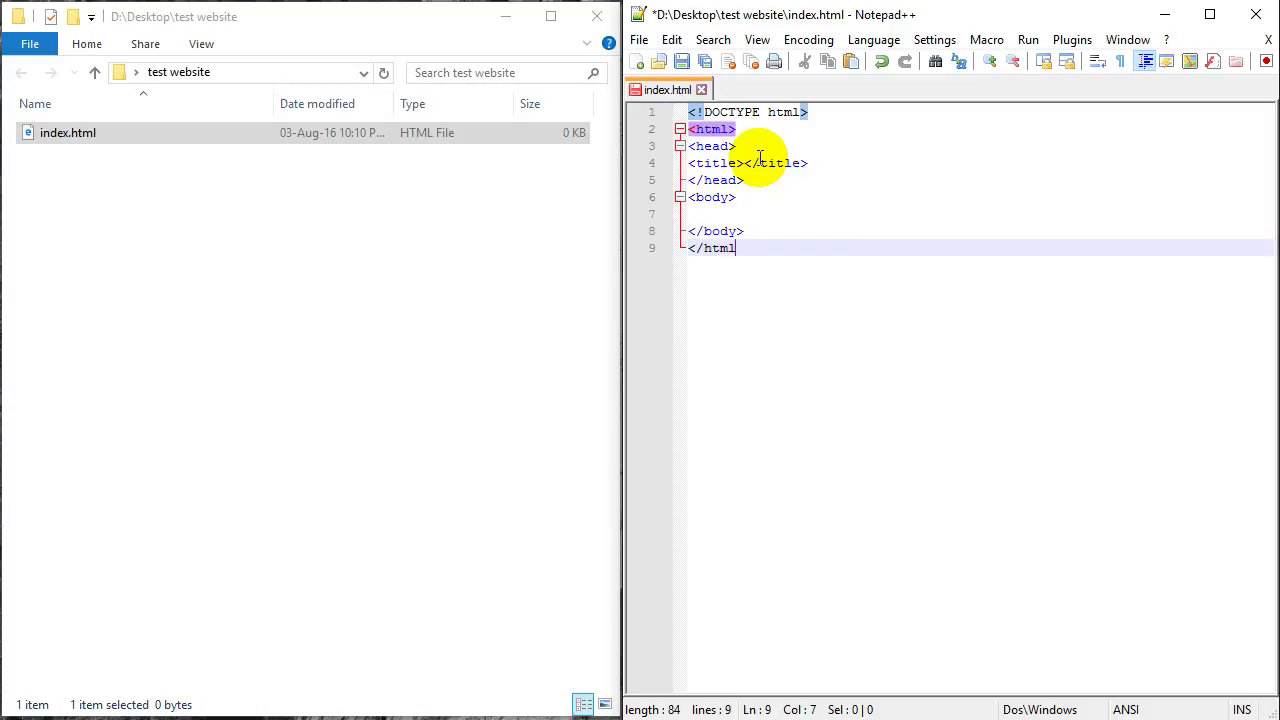
type(">")
key("Return")
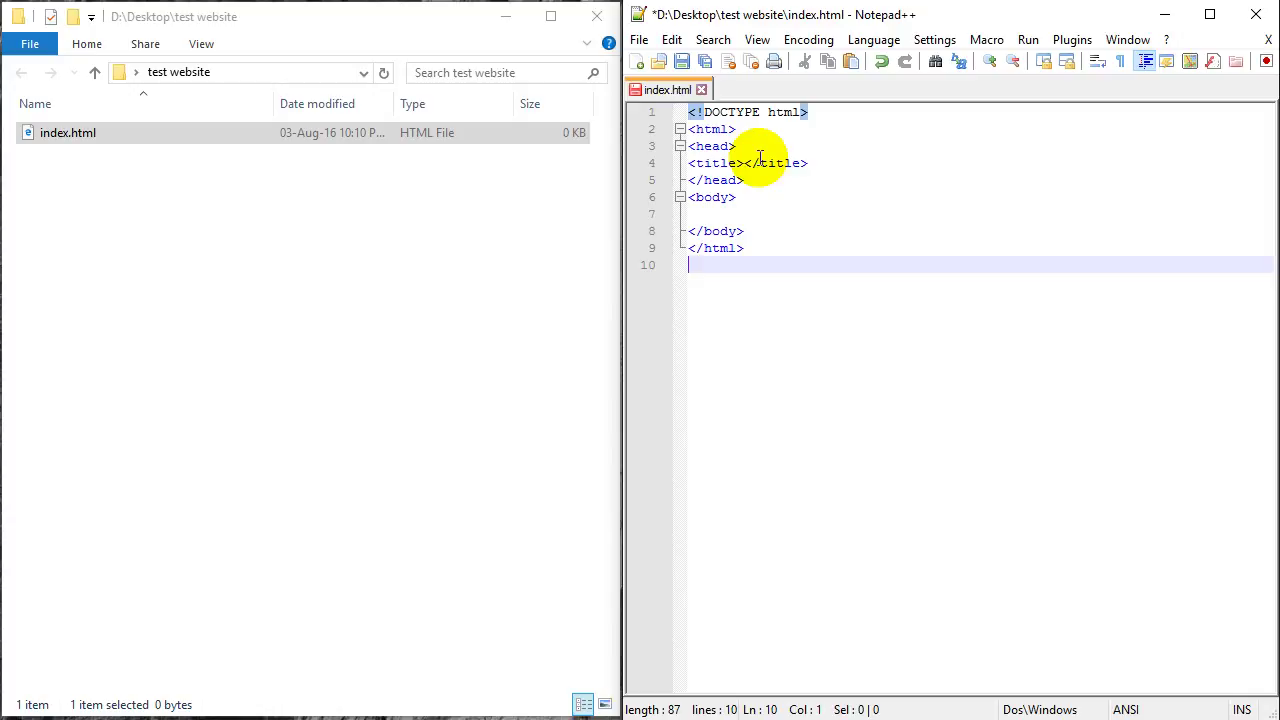
key("Up")
- Put blank lines above and below the title line and type TEST PAGE between the title tags
key("Up")
key("Up")
key("Up")
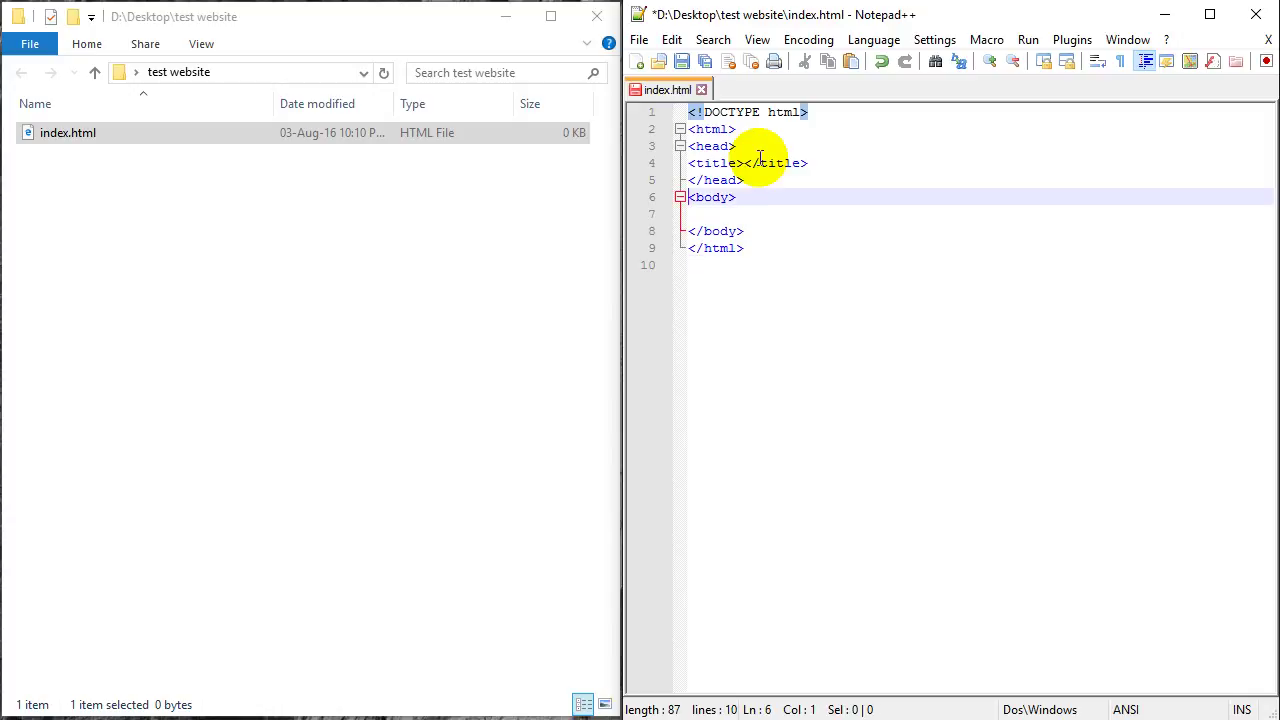
key("Up")
key("Up")
key("Down")
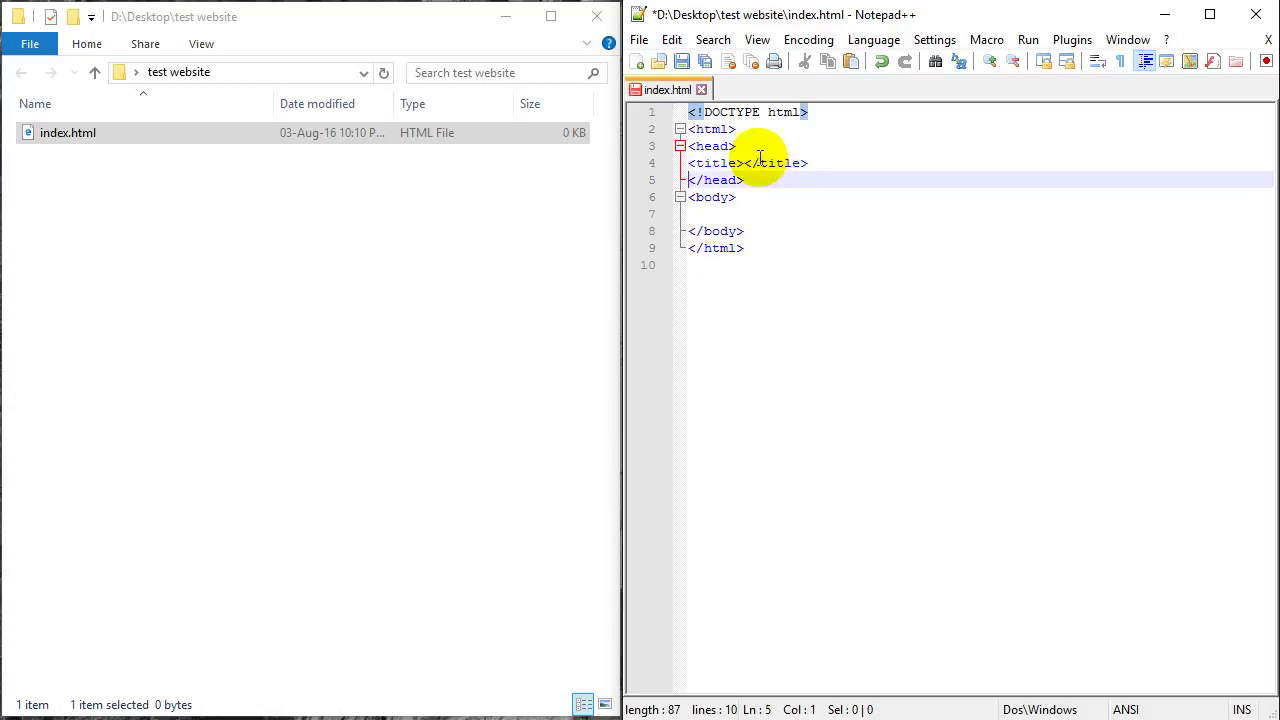
key("Down")
key("Up")
key("Up")
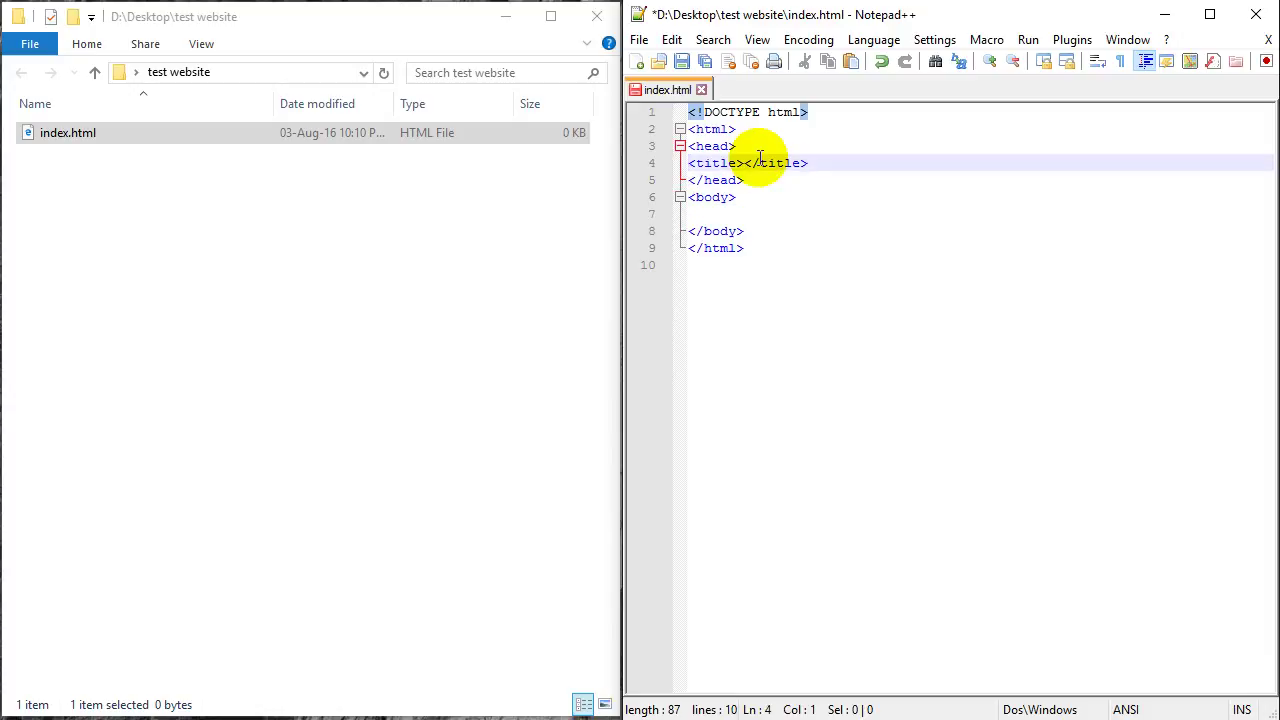
key("Down")
key("Return")
key("Return")
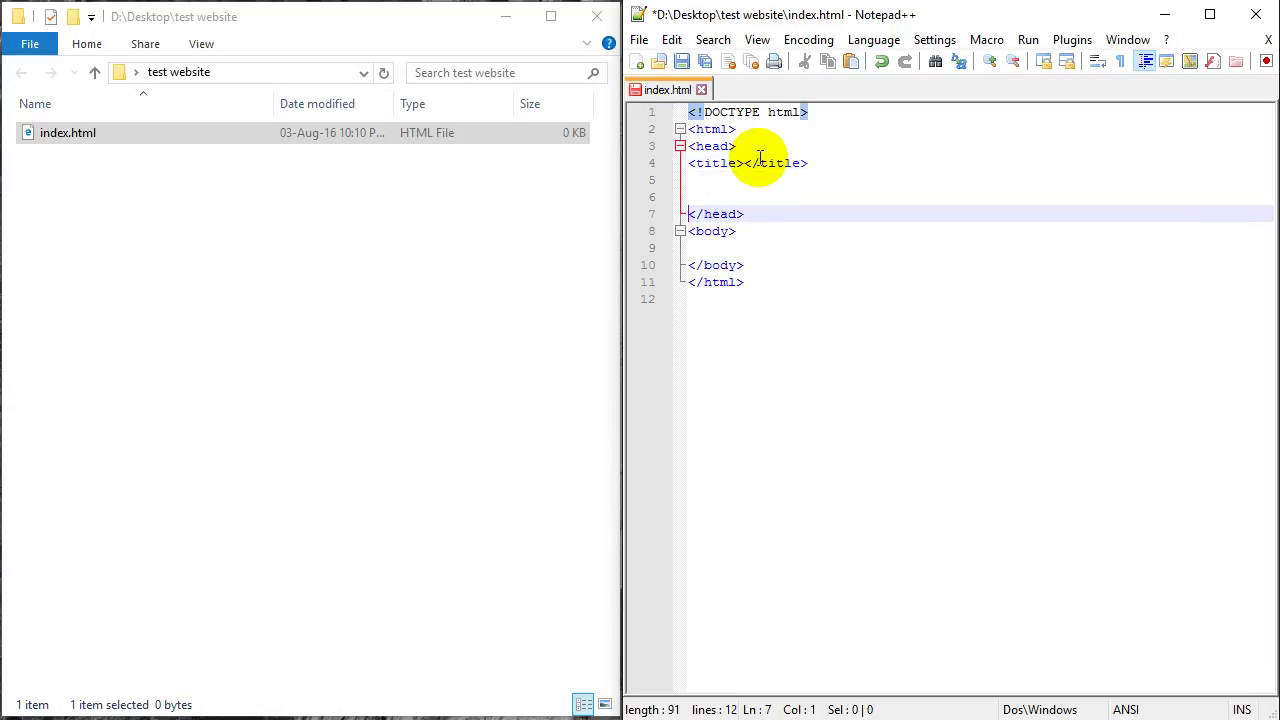
key("Up")
key("Up")
key("Up")
key("Return")
key("Right")
key("Right")
key("Right")
key("Right")
key("Right")
key("Right")
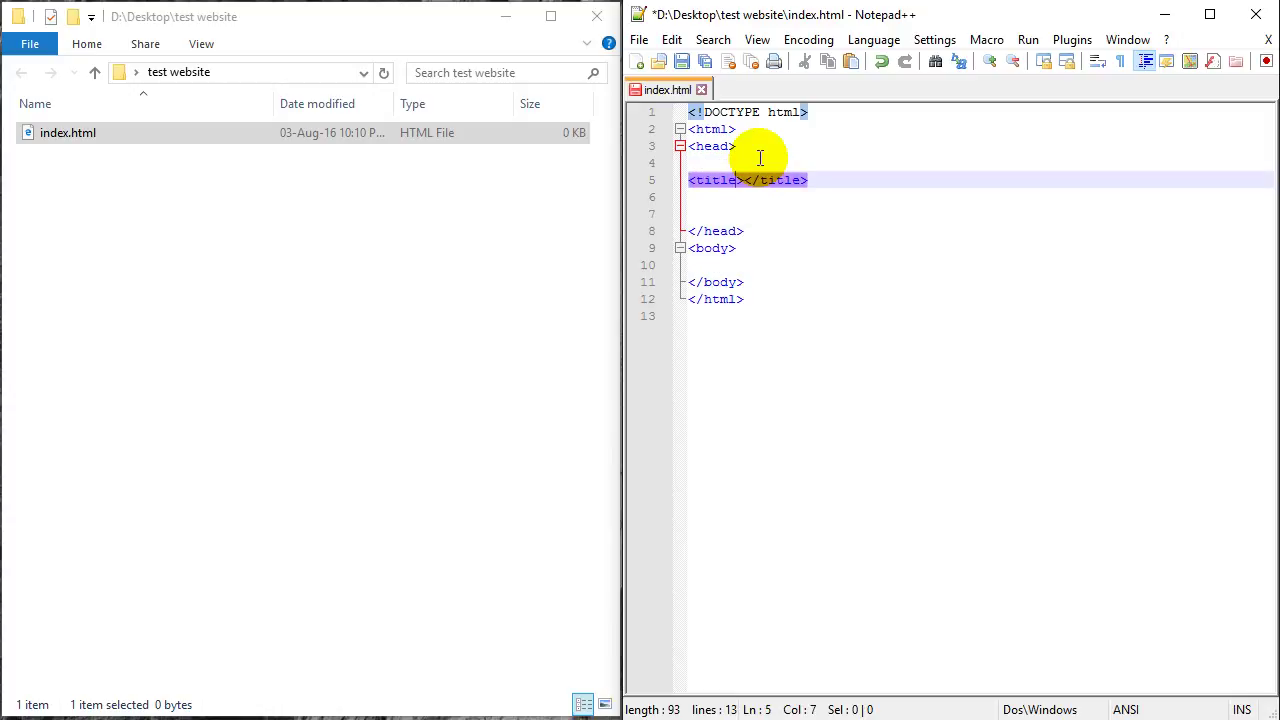
key("Right")
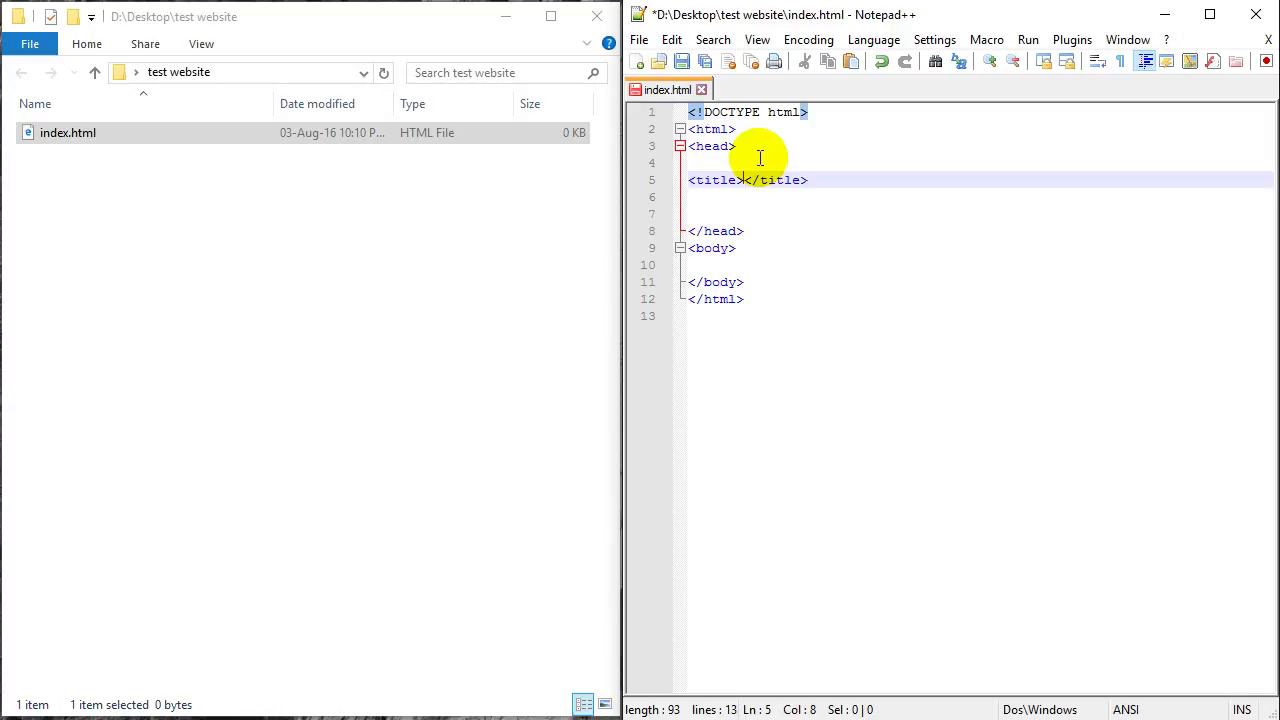
type("TES")
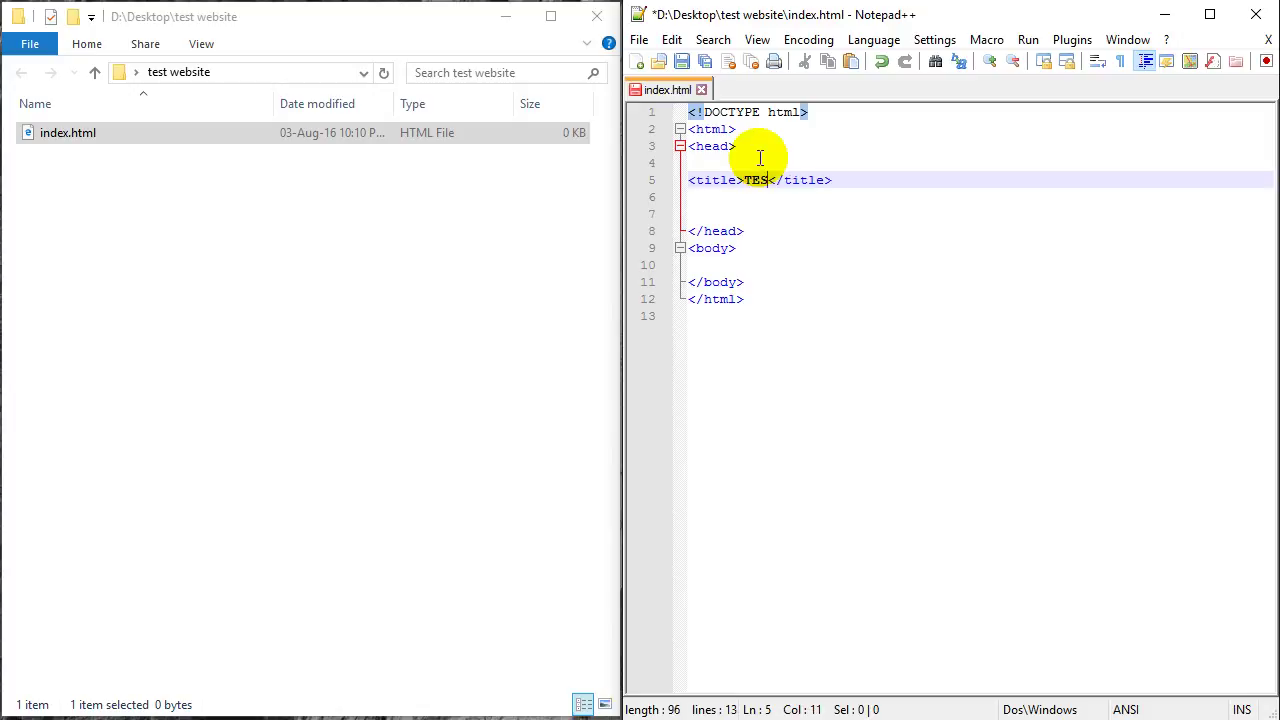
type("T PAGE")
key("Up")
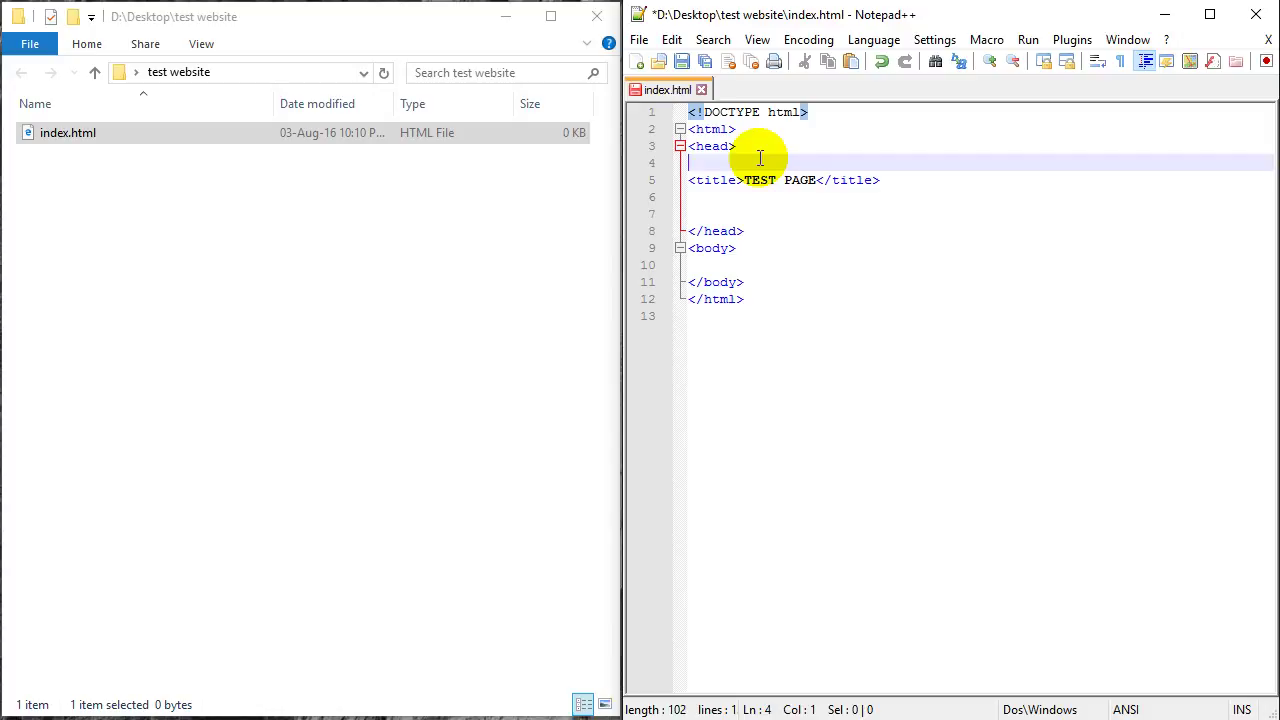
- Insert <meta charset="utf-8"> on the empty line above the title
type("<")
type("meta c")
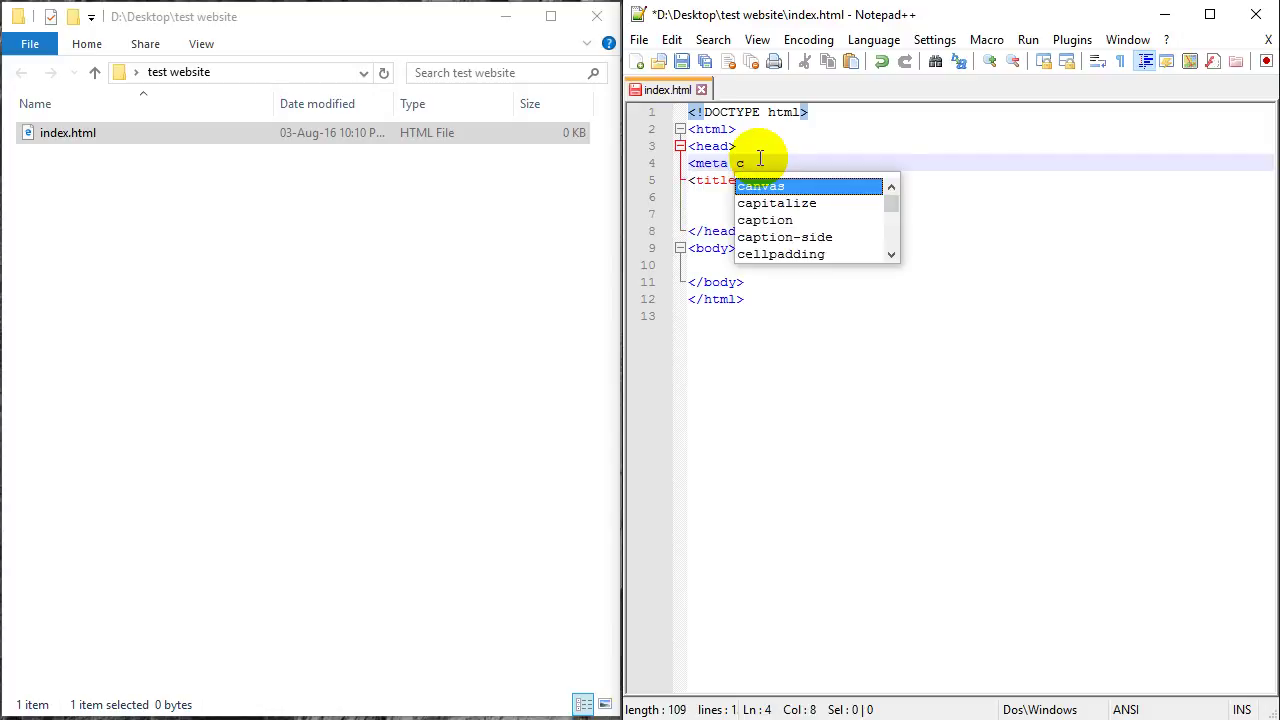
type("hars")
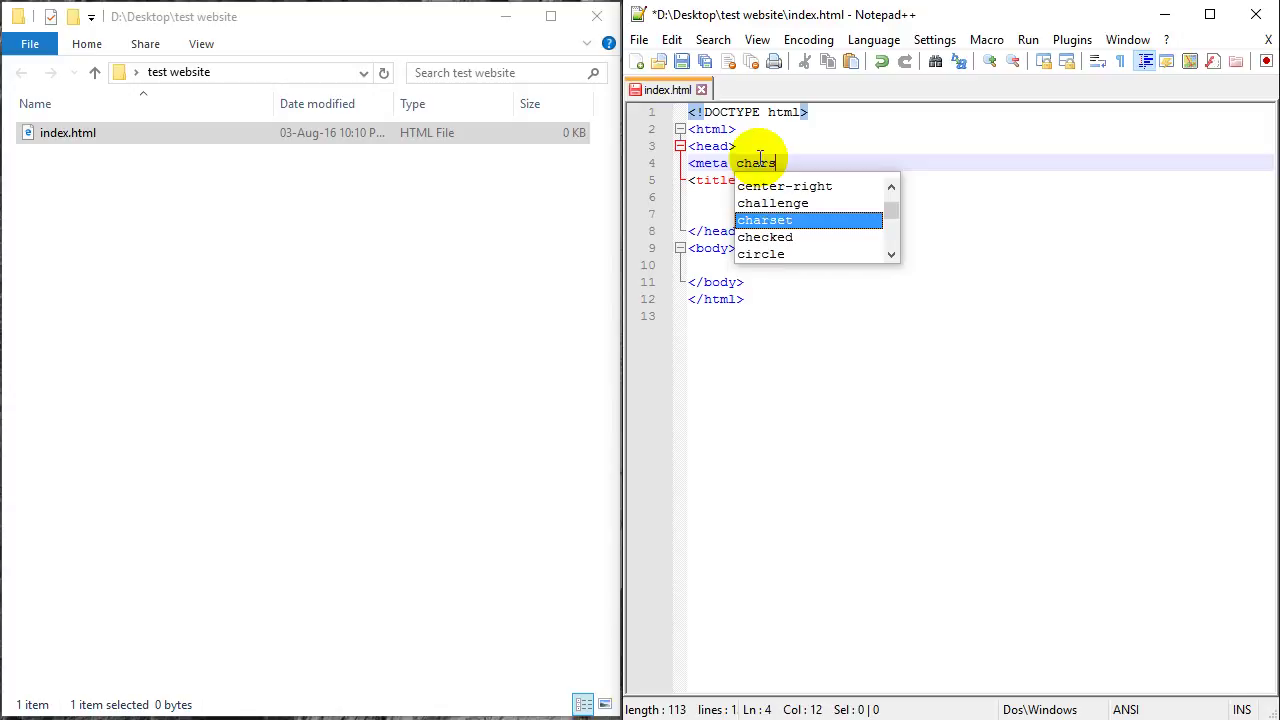
type("et")
type("=\"utf")
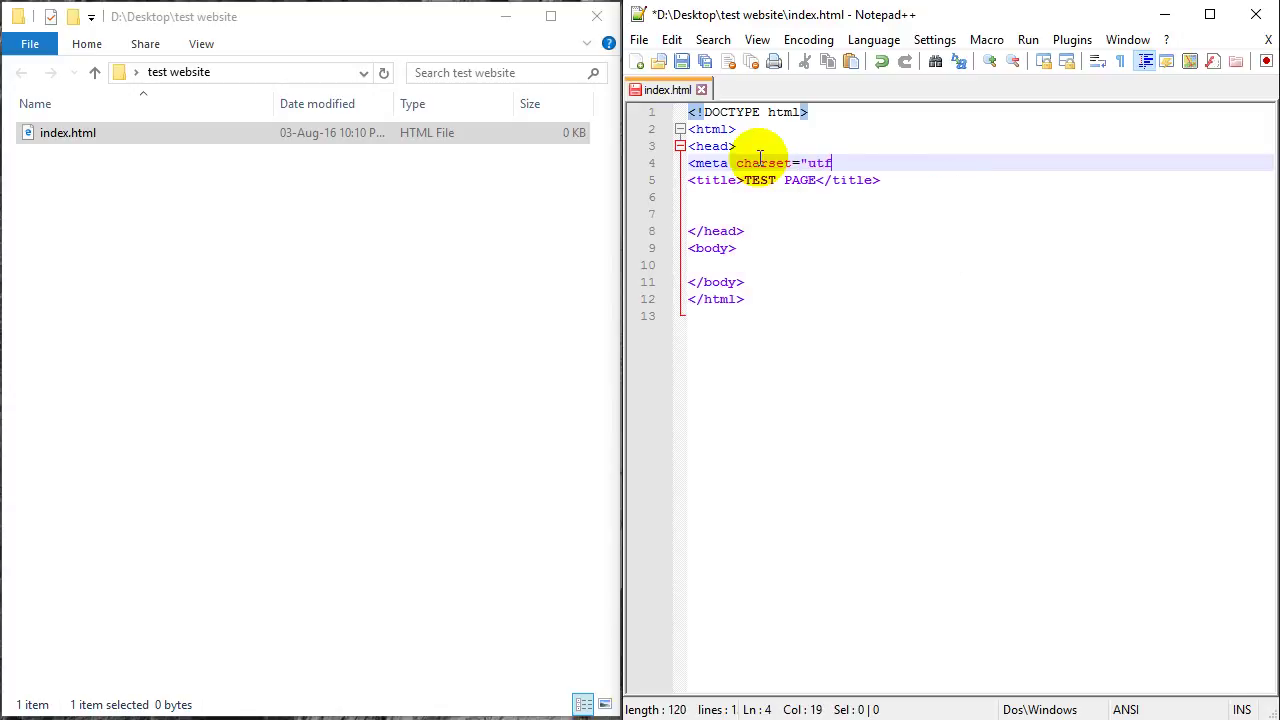
type("-8\">")
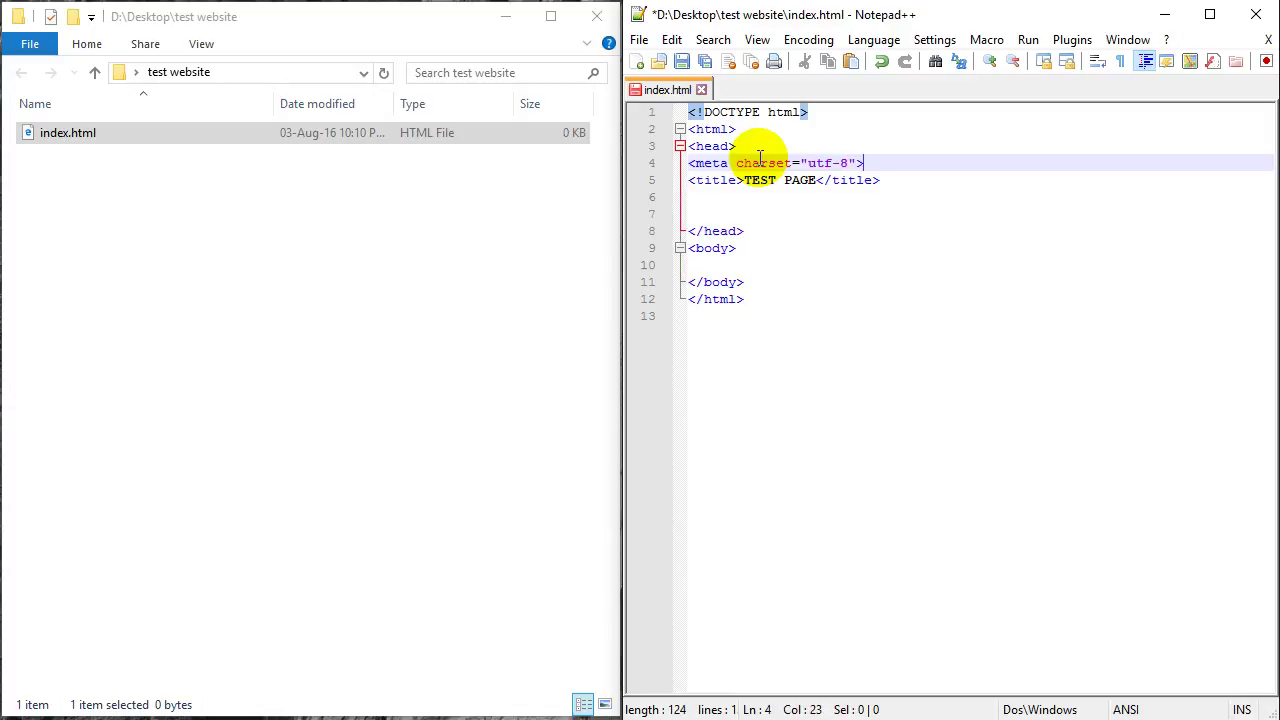
key("Down")
key("Down")
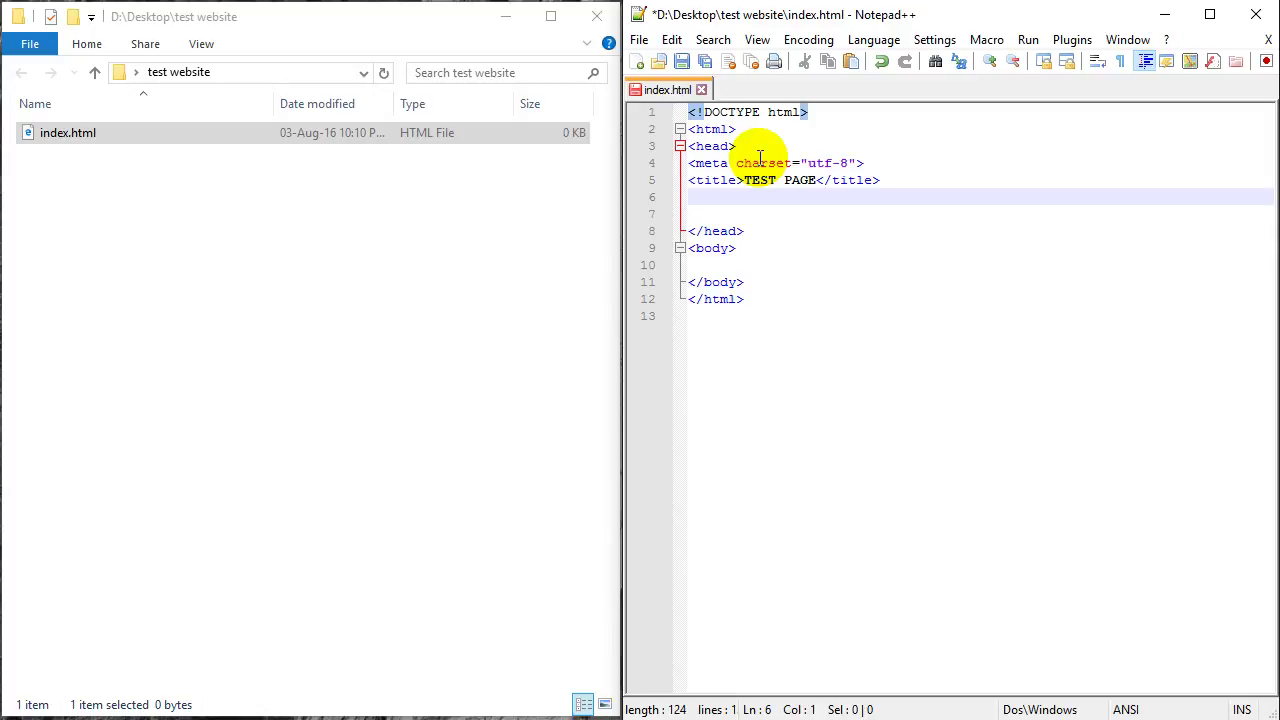
- Open a new line under the charset tag and begin a second <meta tag there
type("<")
key("BackSpace")
key("Up")
key("Return")
key("Up")
type("<")
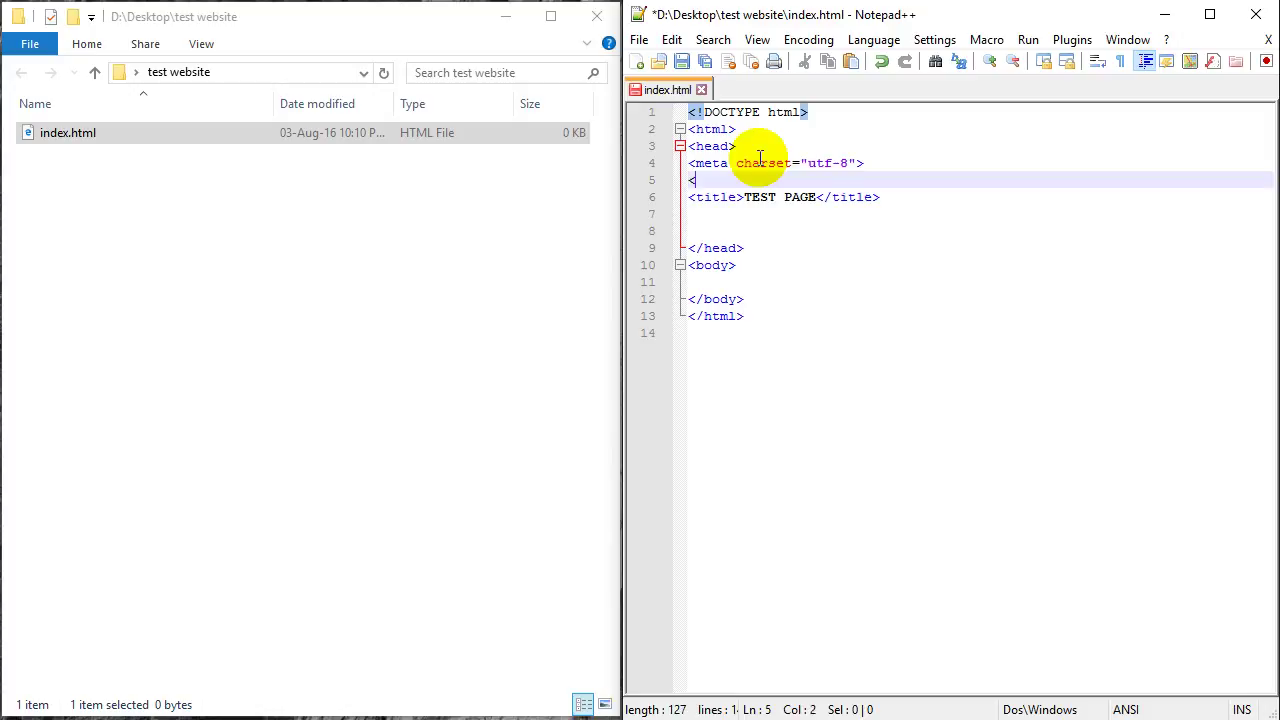
type("meta")
key("Up")
key("Up")
key("Return")
key("Down")
key("Down")
key("Down")
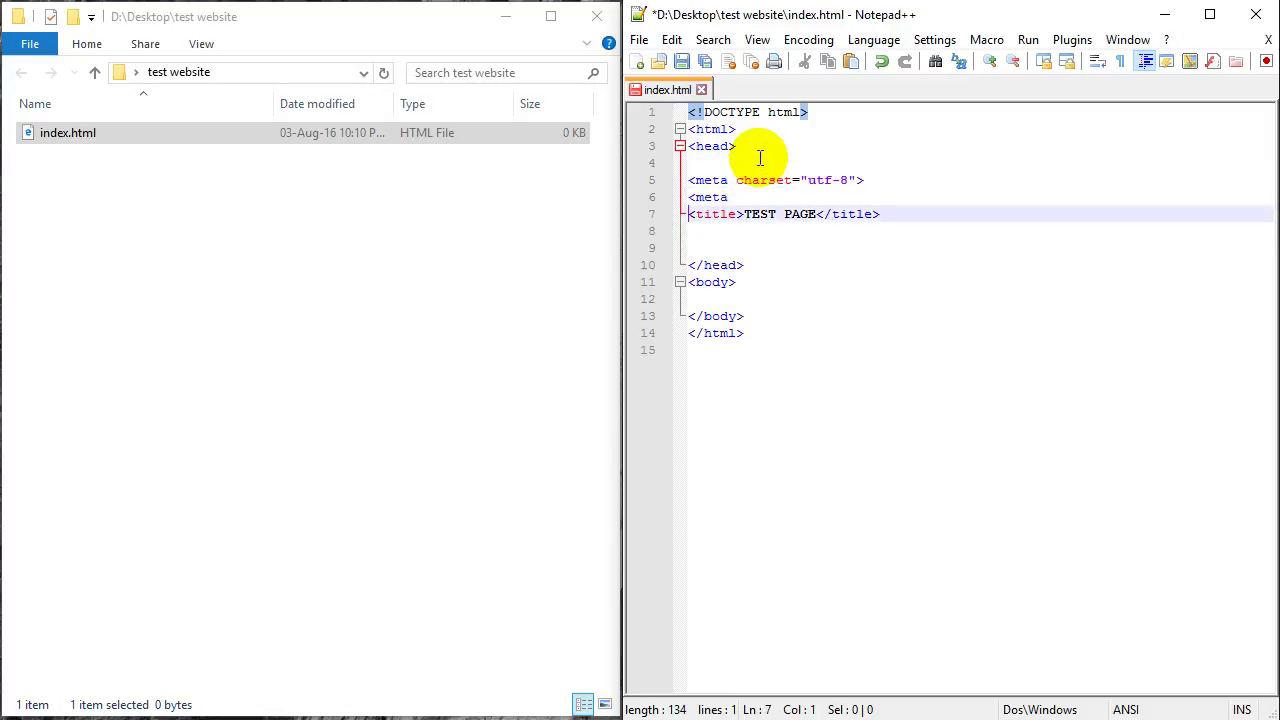
key("Down")
key("Up")
key("Up")
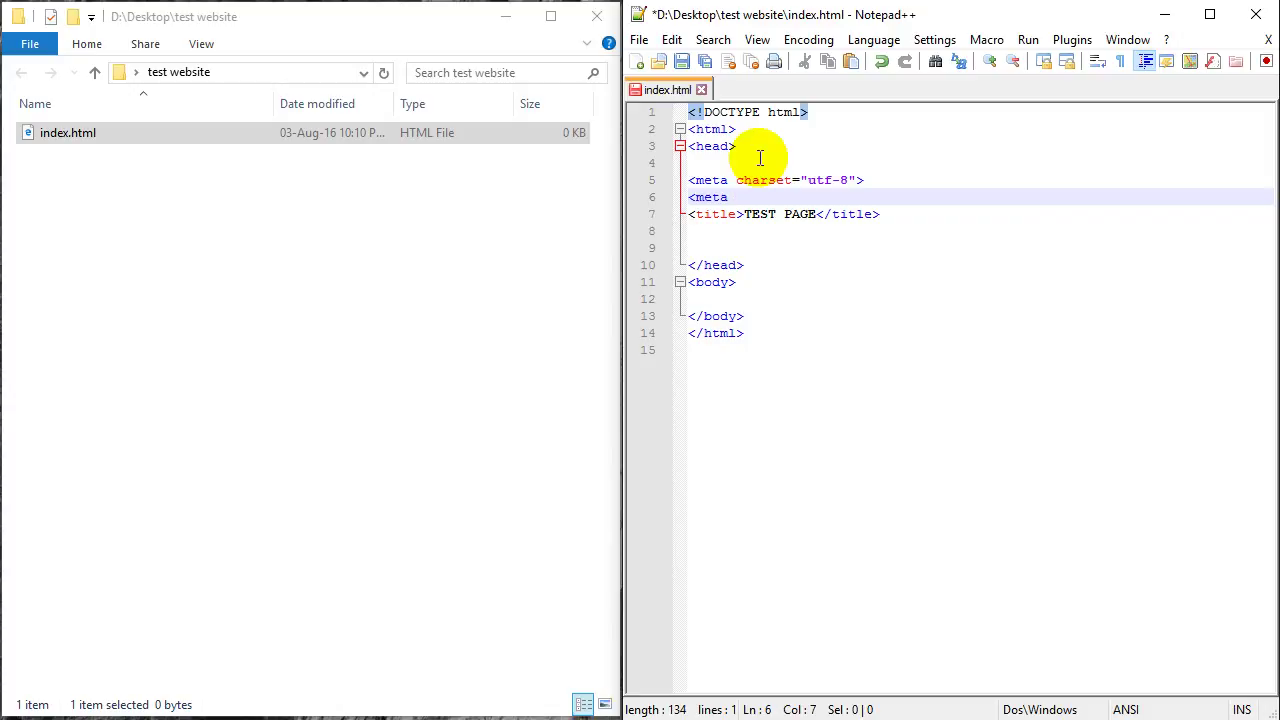
- Give the new meta tag name="viewport" and content="width=device-width"
type("viewp")
key("BackSpace")
key("BackSpace")
key("BackSpace")
key("BackSpace")
key("BackSpace")
type("name=\"vie")
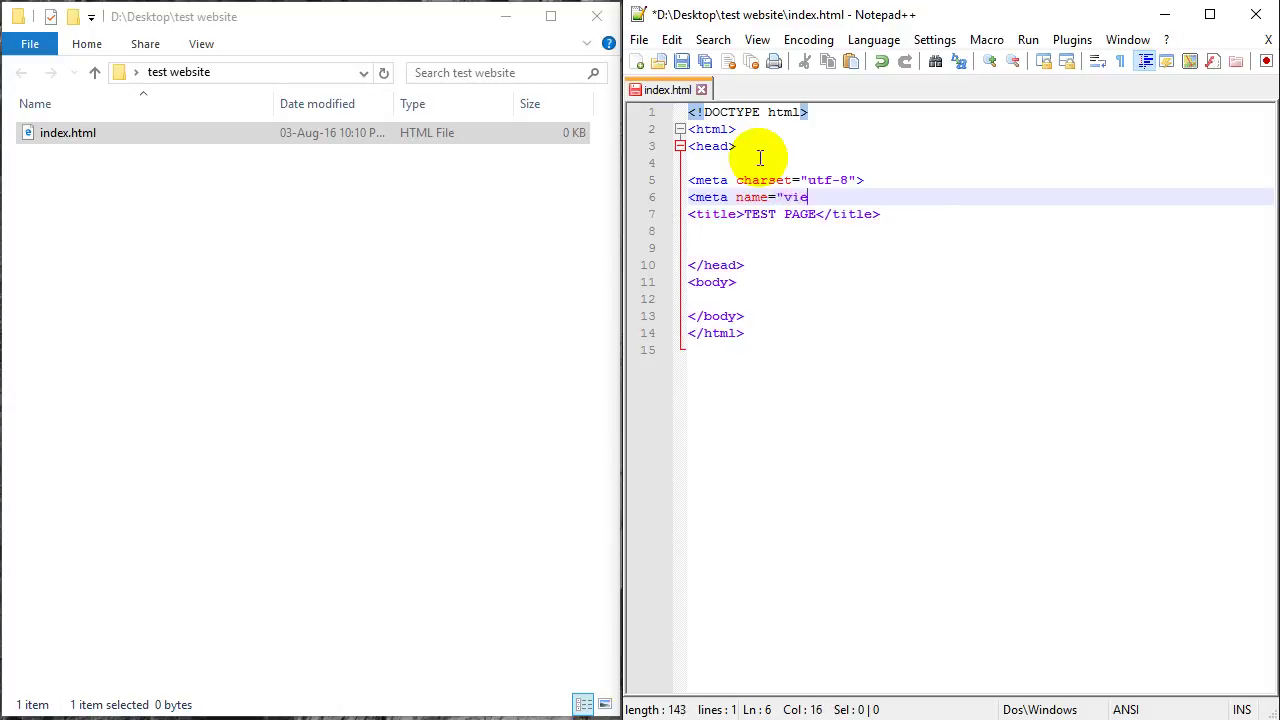
type("wport\"")
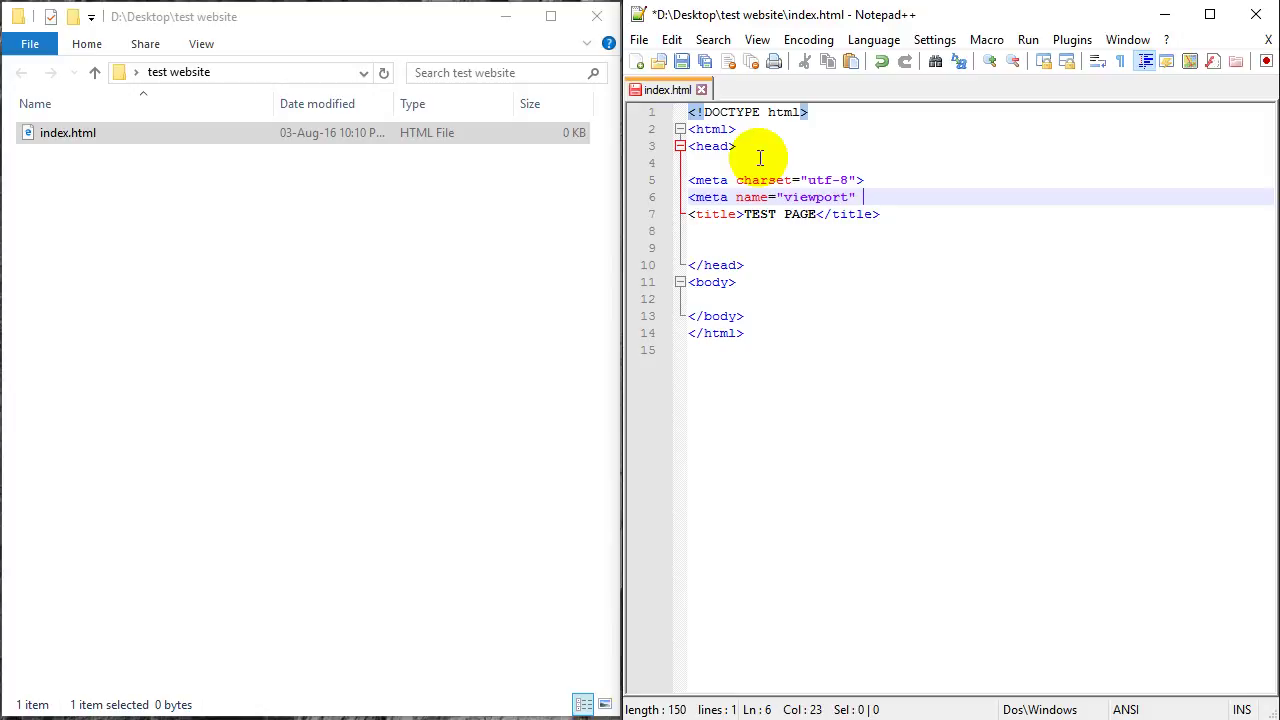
type("content")
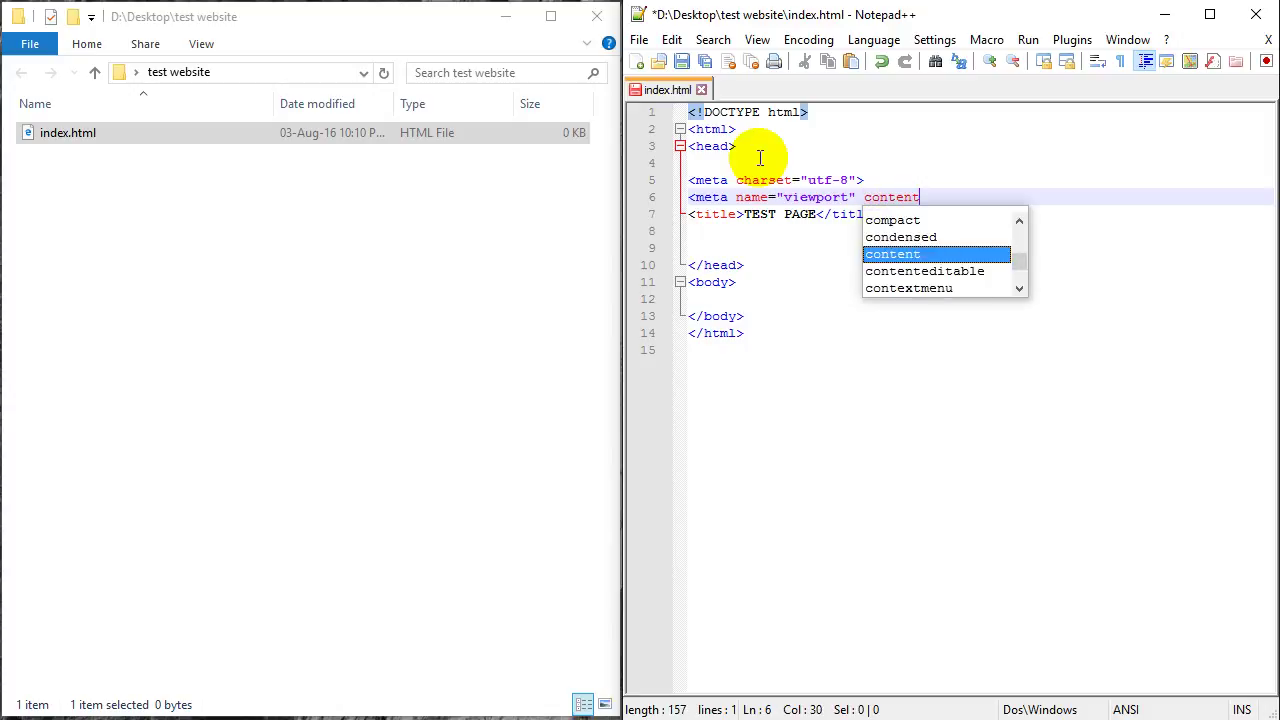
type("=\"widt")
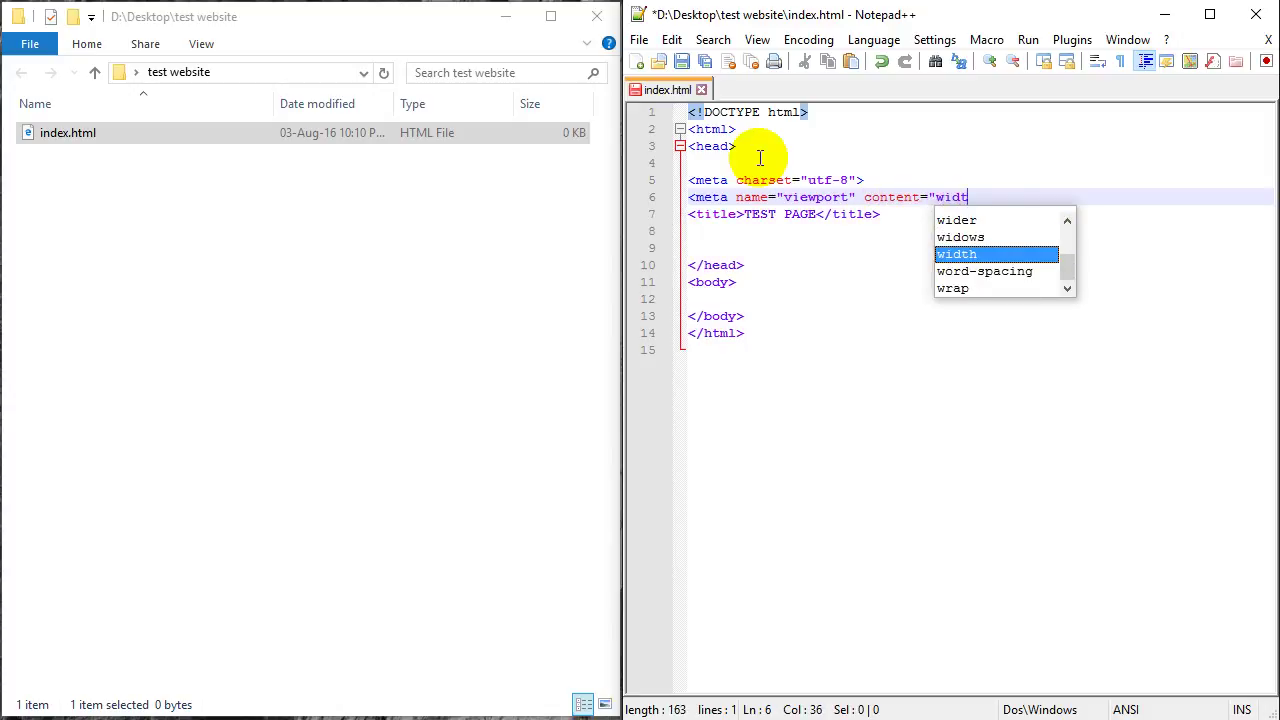
type("h=devi")
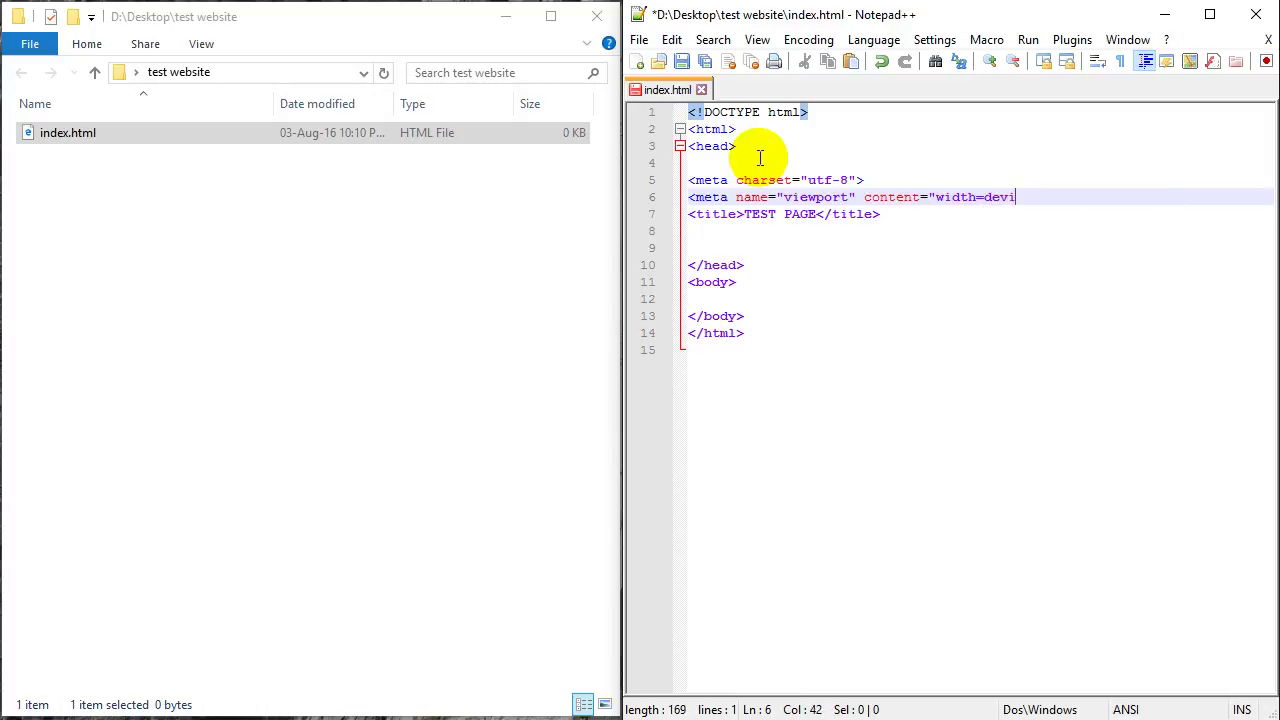
type("ce-wid")
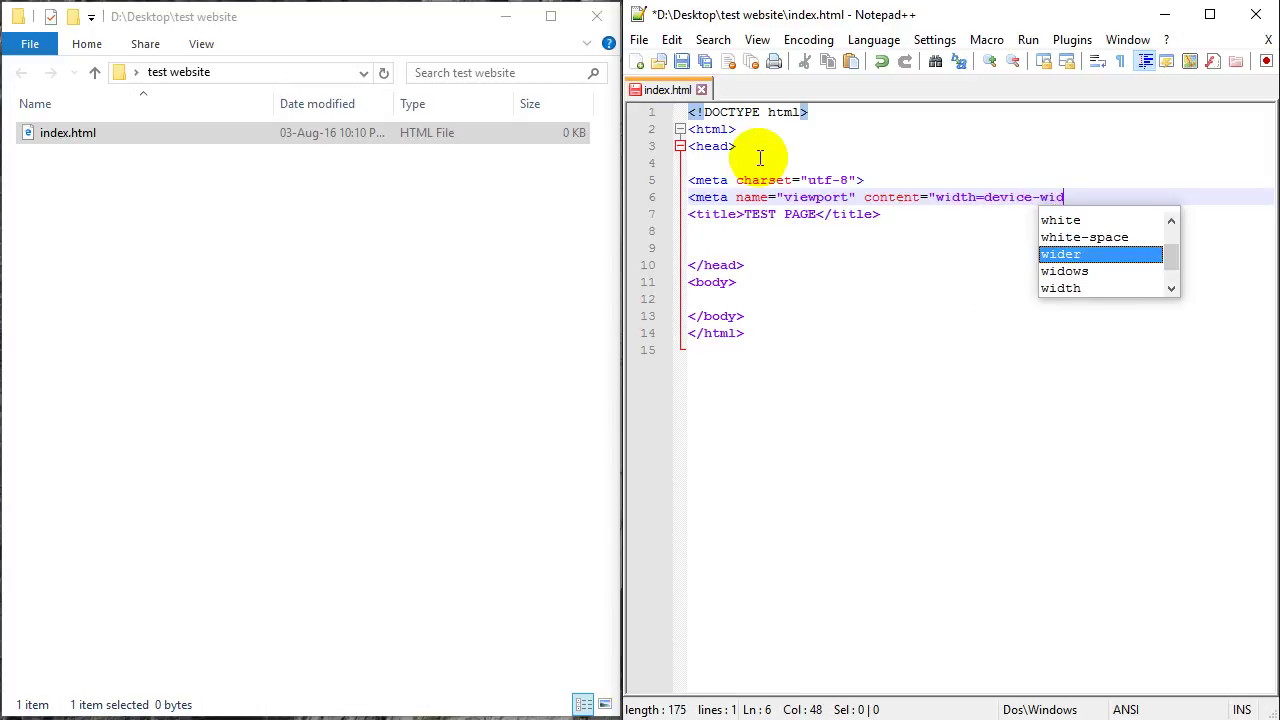
type("th\">")
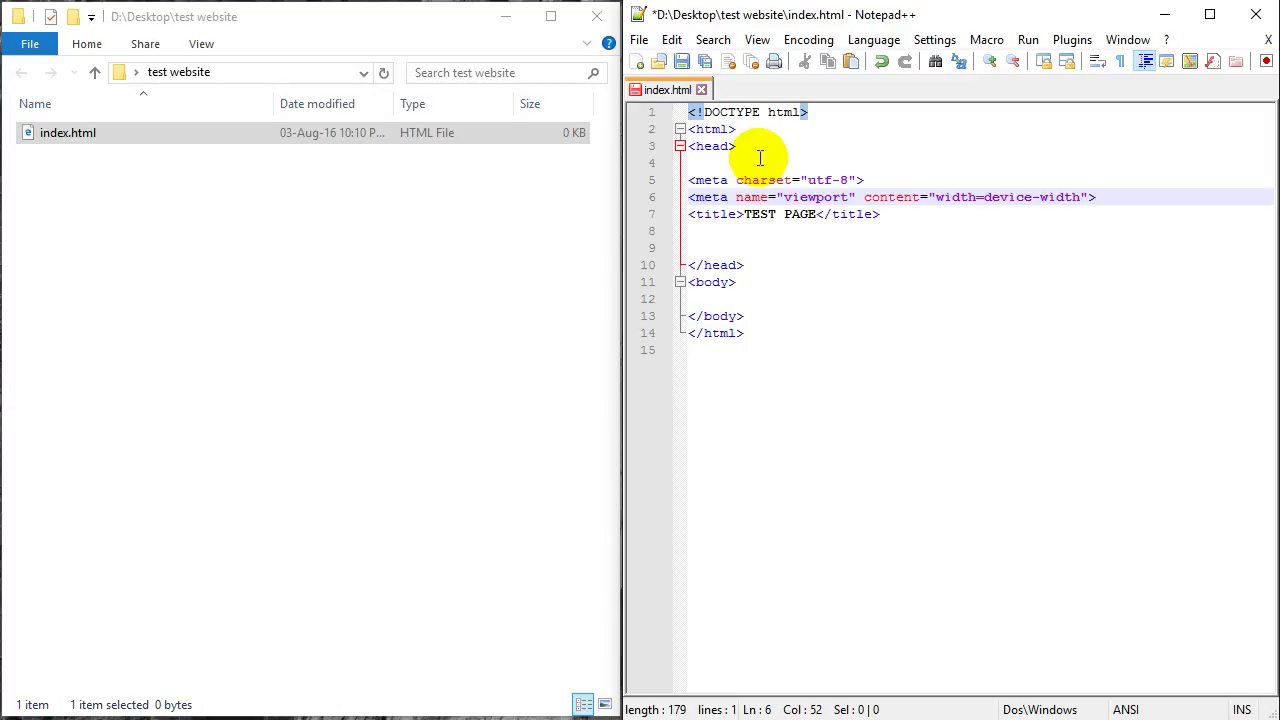
- Insert two blank lines between the <body> and </body> tags
key("Down")
key("Down")
key("Down")
key("Down")
key("Down")
key("Down")
key("Return")
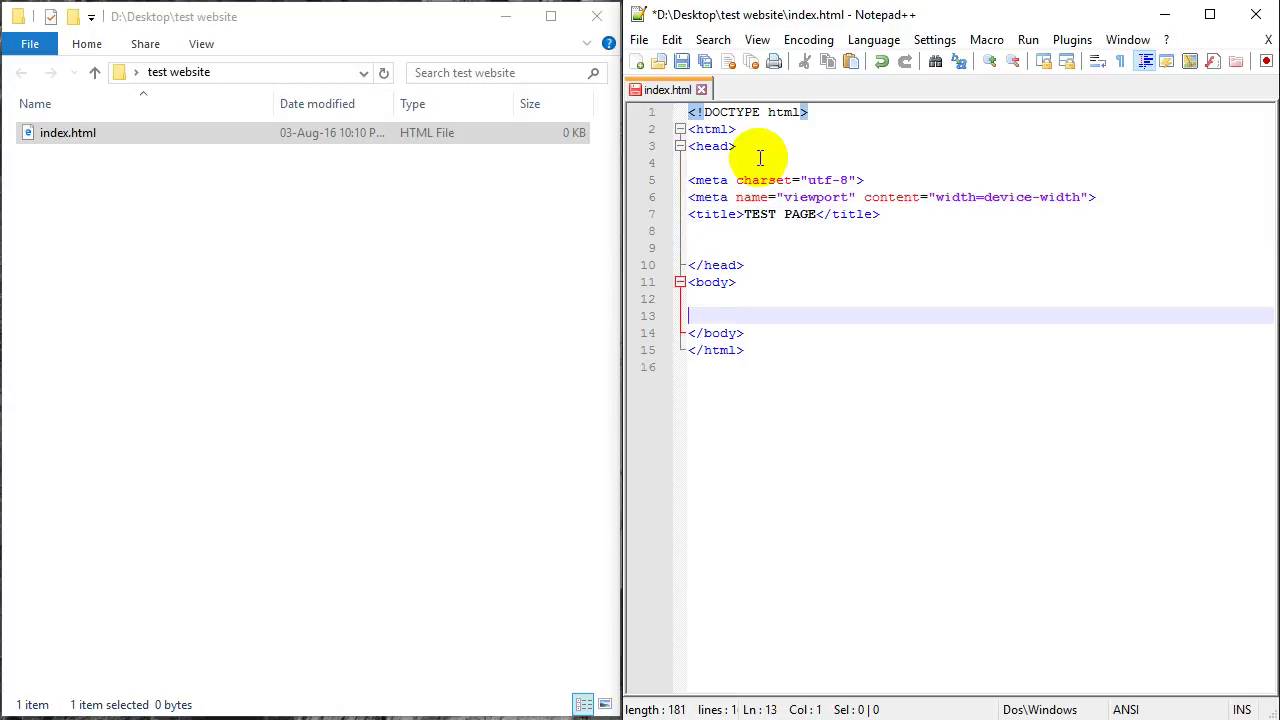
key("Return")
key("Up")
key("Up")
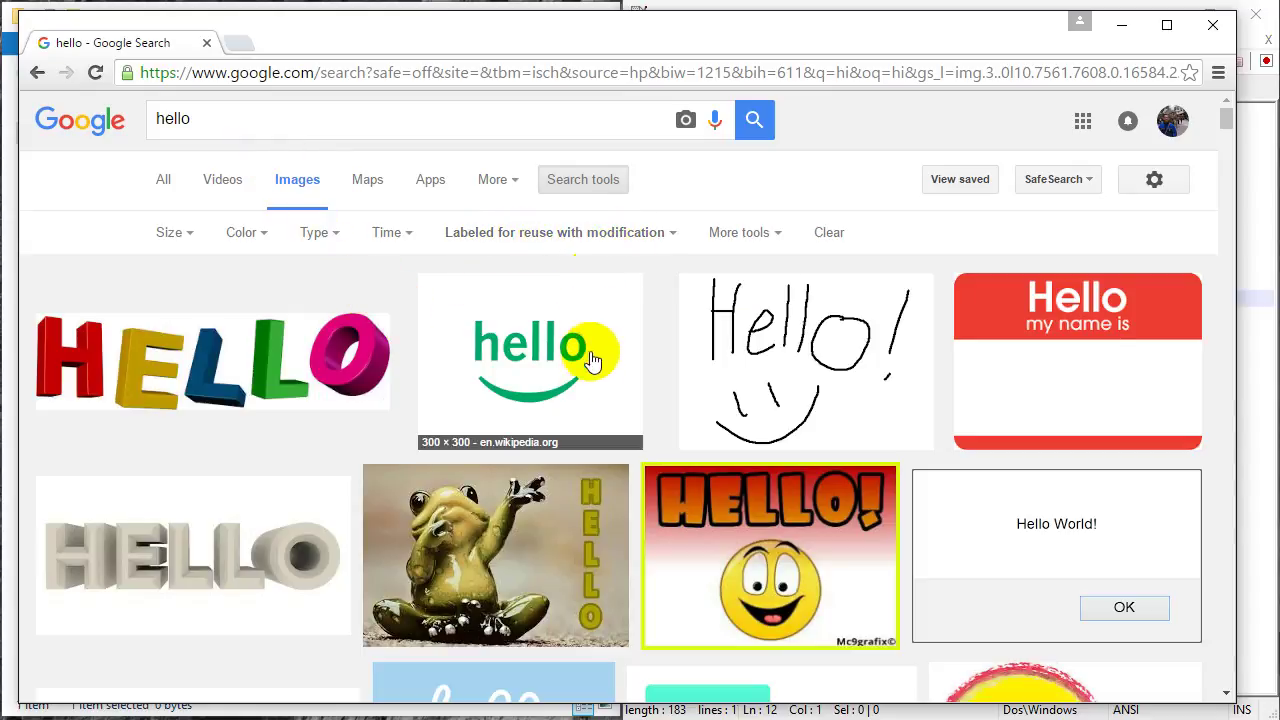
- Find the smiley HELLO! image in the hello results, preview it, and open its Flickr page
scroll(588, 375, "down", 2)
scroll(592, 388, "down", 4)
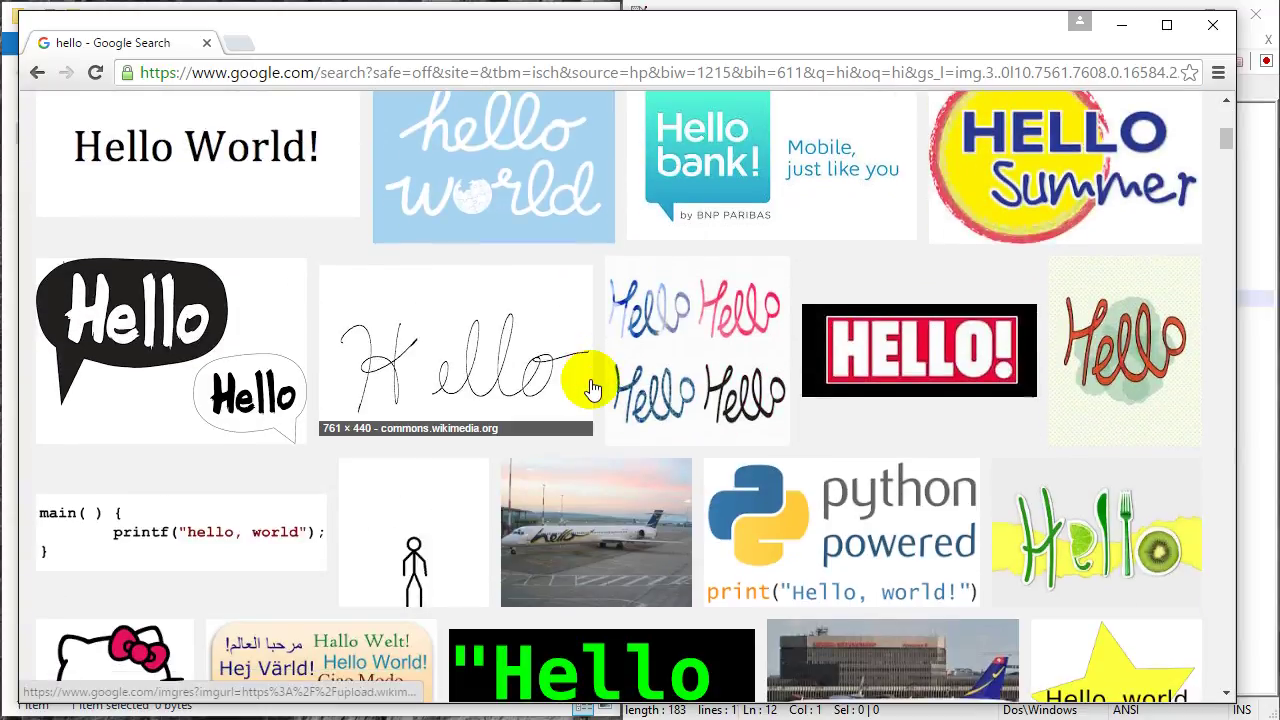
scroll(590, 386, "up", 2)
scroll(586, 378, "up", 2)
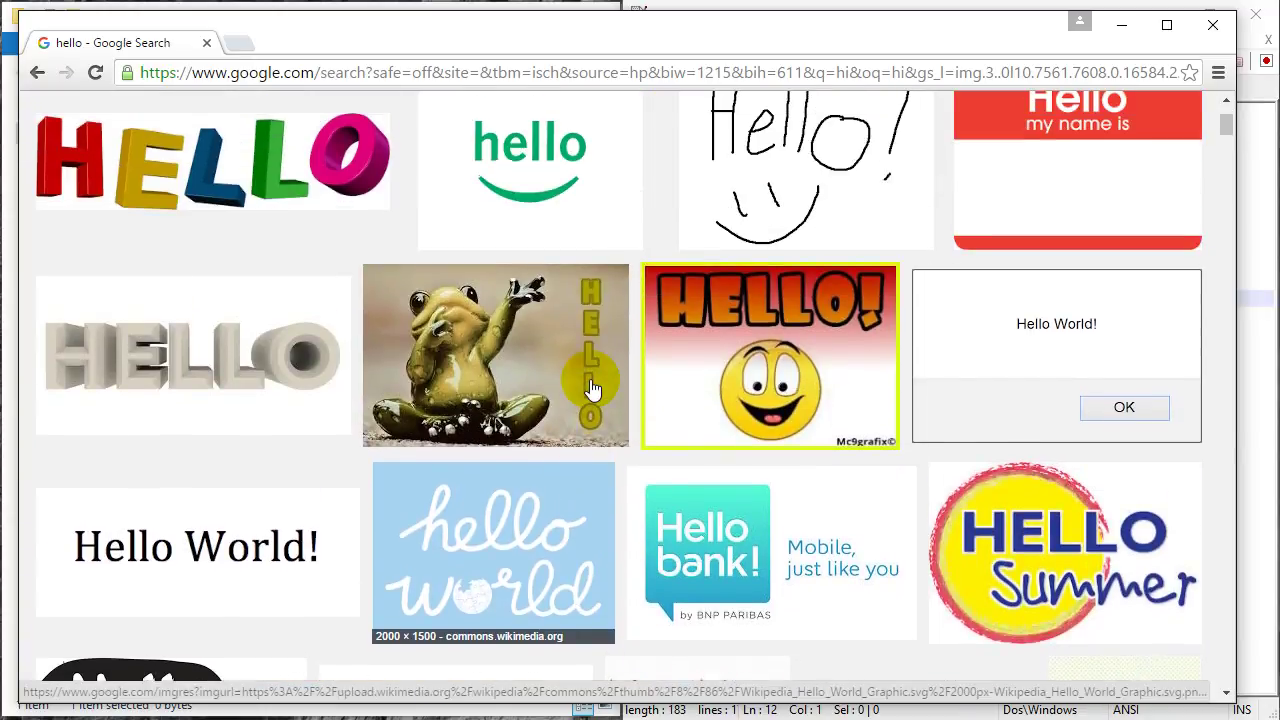
scroll(584, 380, "up", 2)
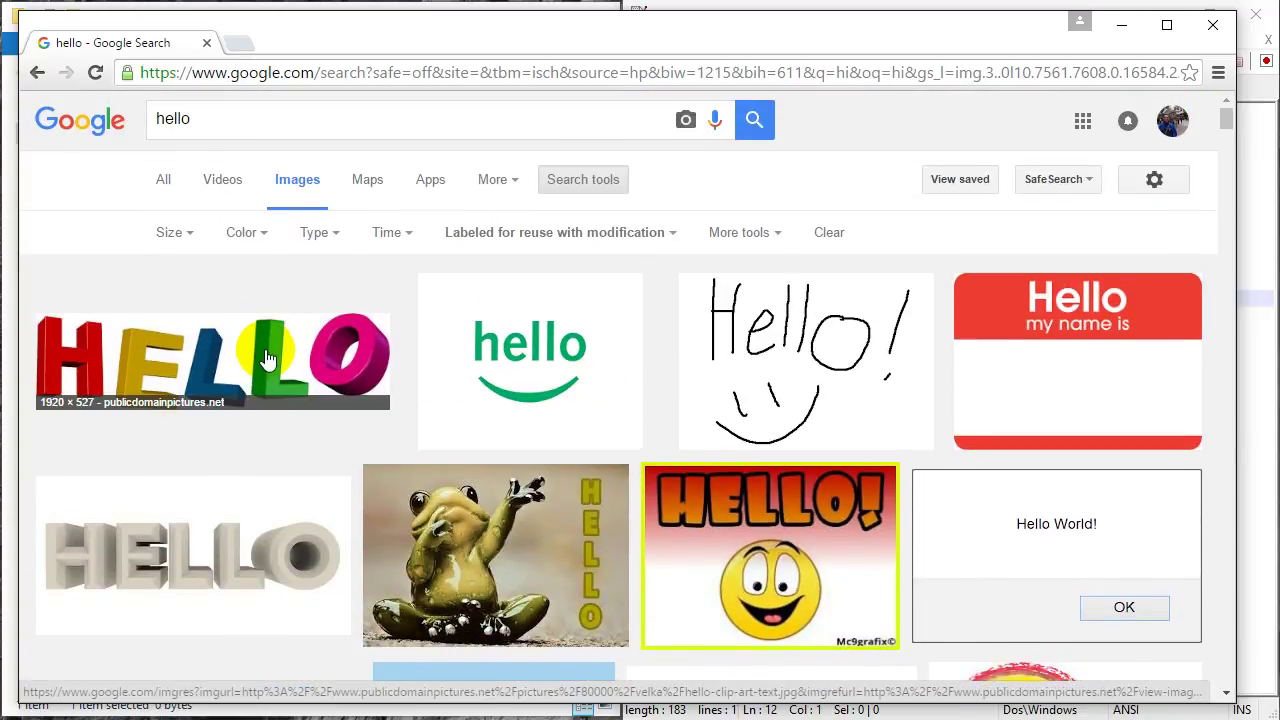
scroll(250, 370, "down", 2)
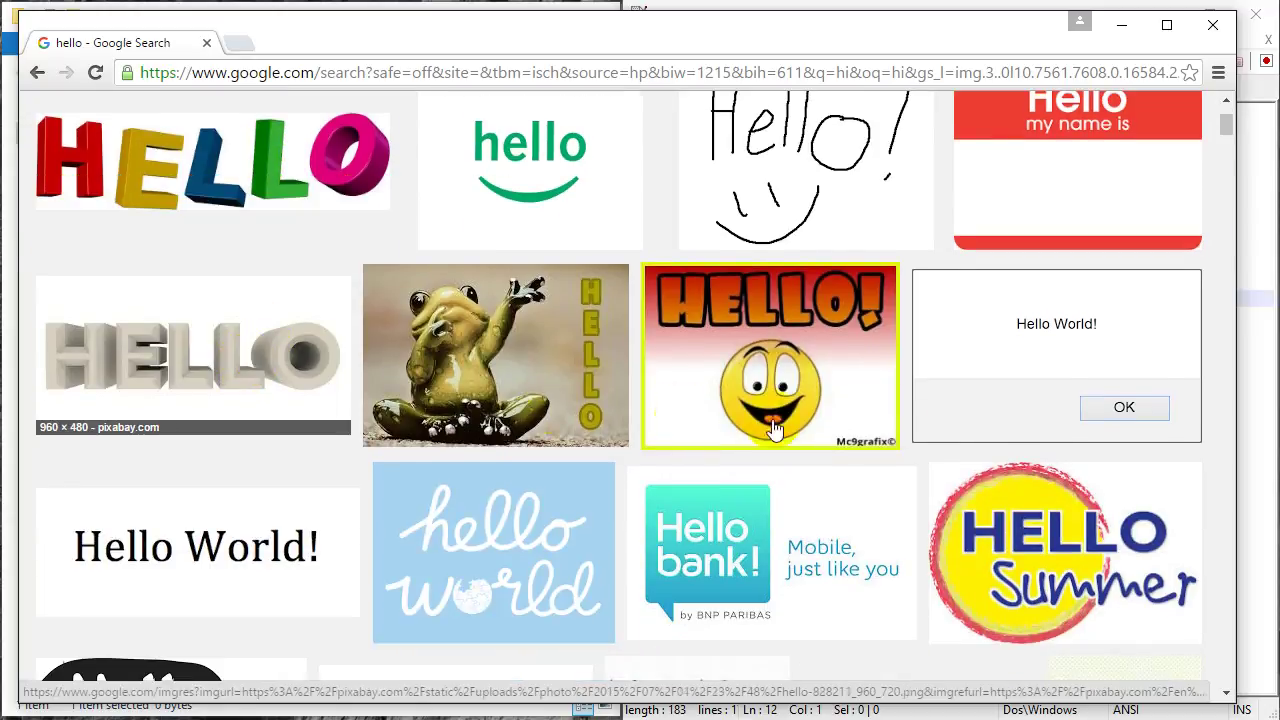
left_click(733, 340)
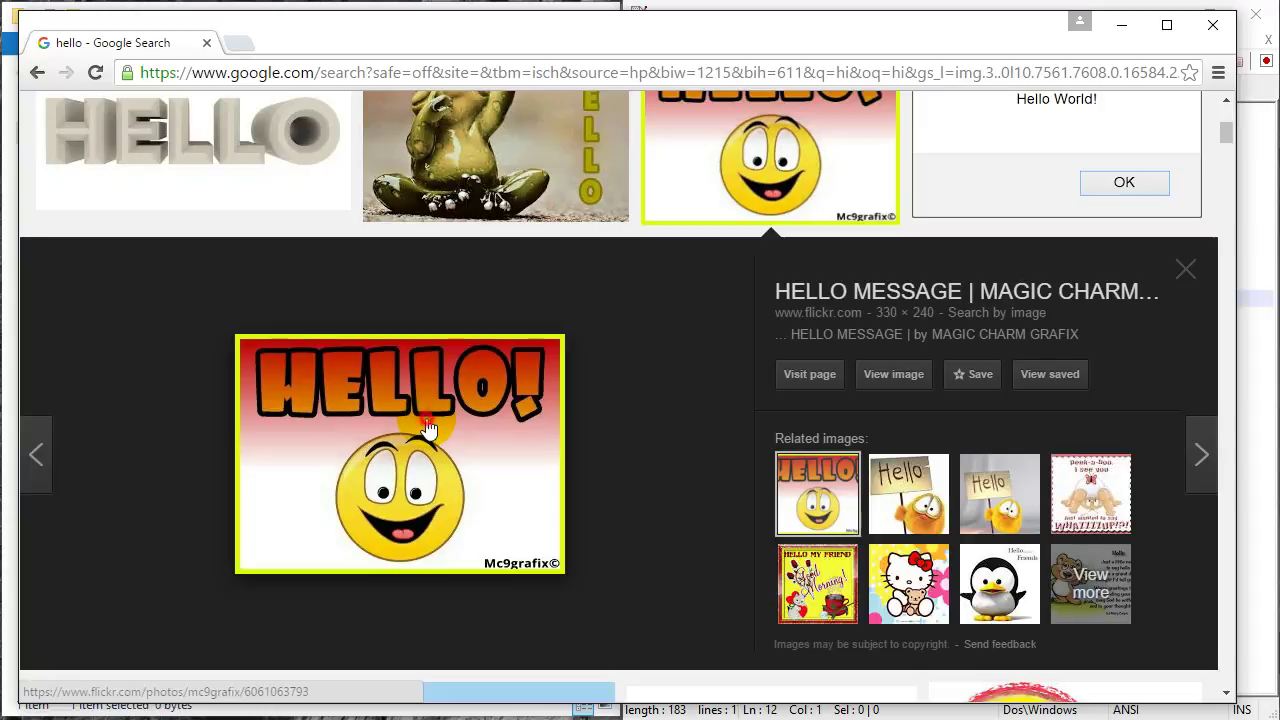
left_click(420, 410)
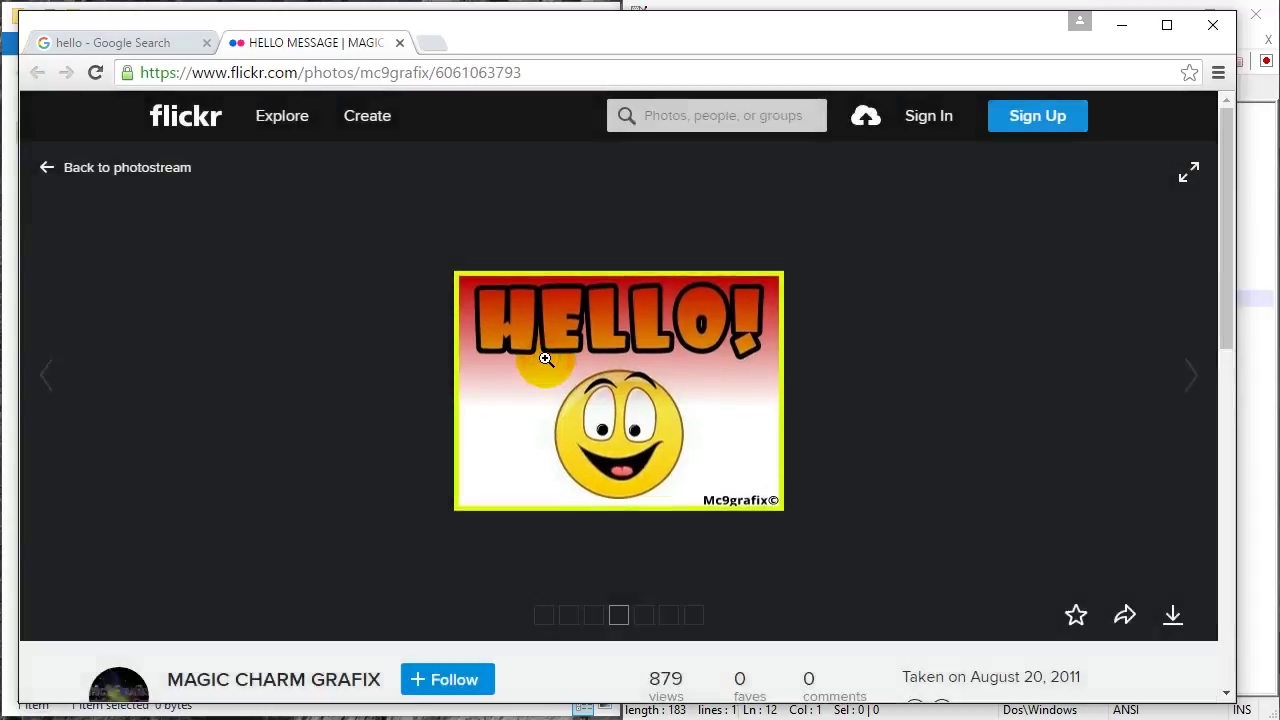
- Download the Original 330 × 240 size of the HELLO! image from Flickr
right_click(545, 359)
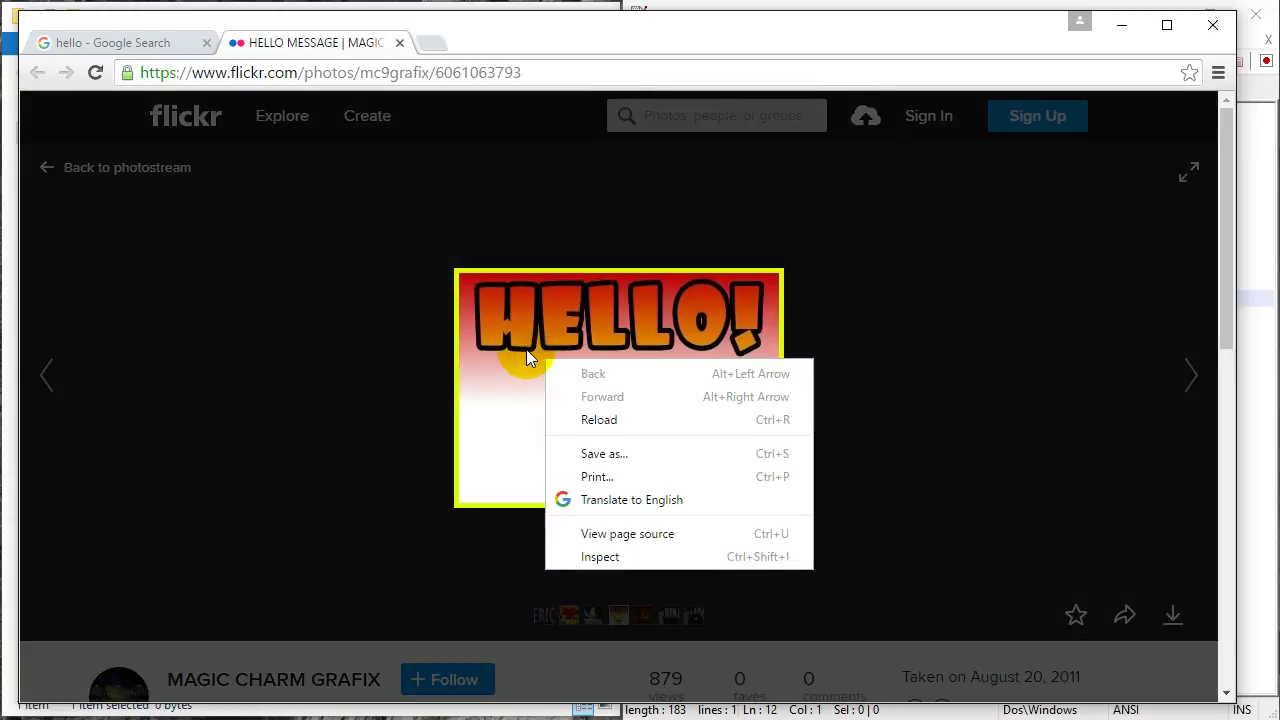
left_click(600, 455)
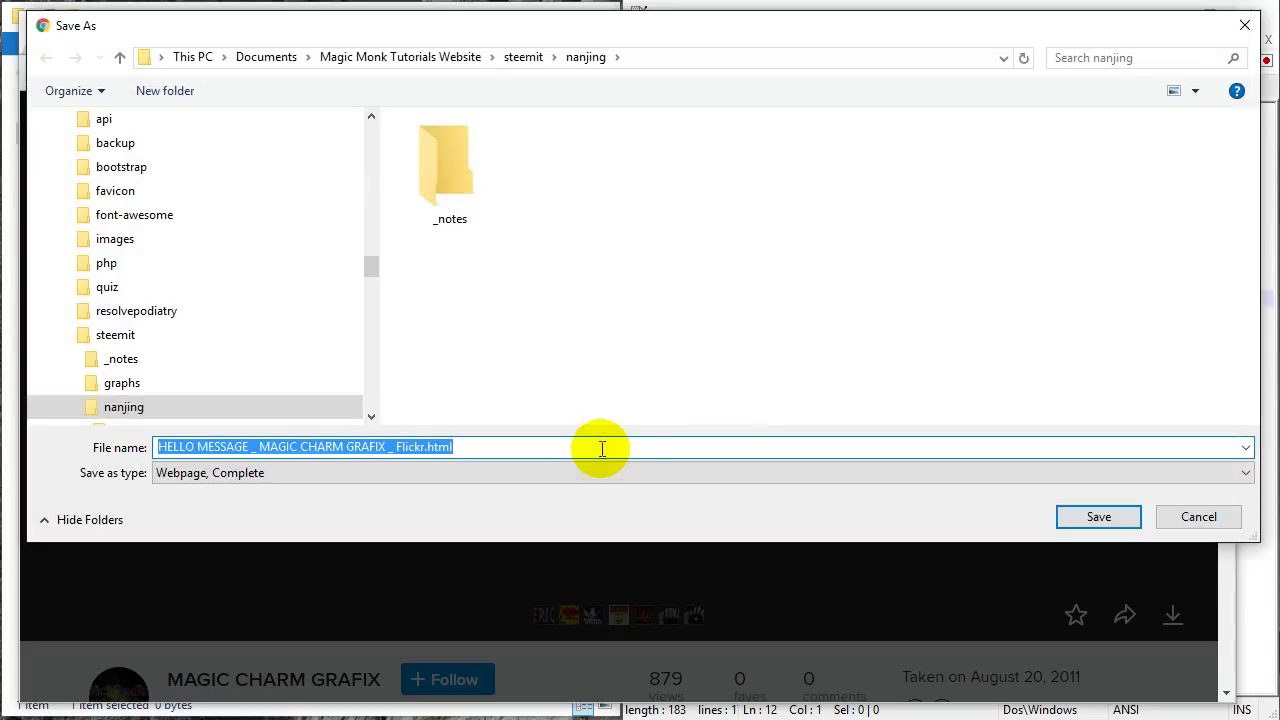
left_click(1196, 517)
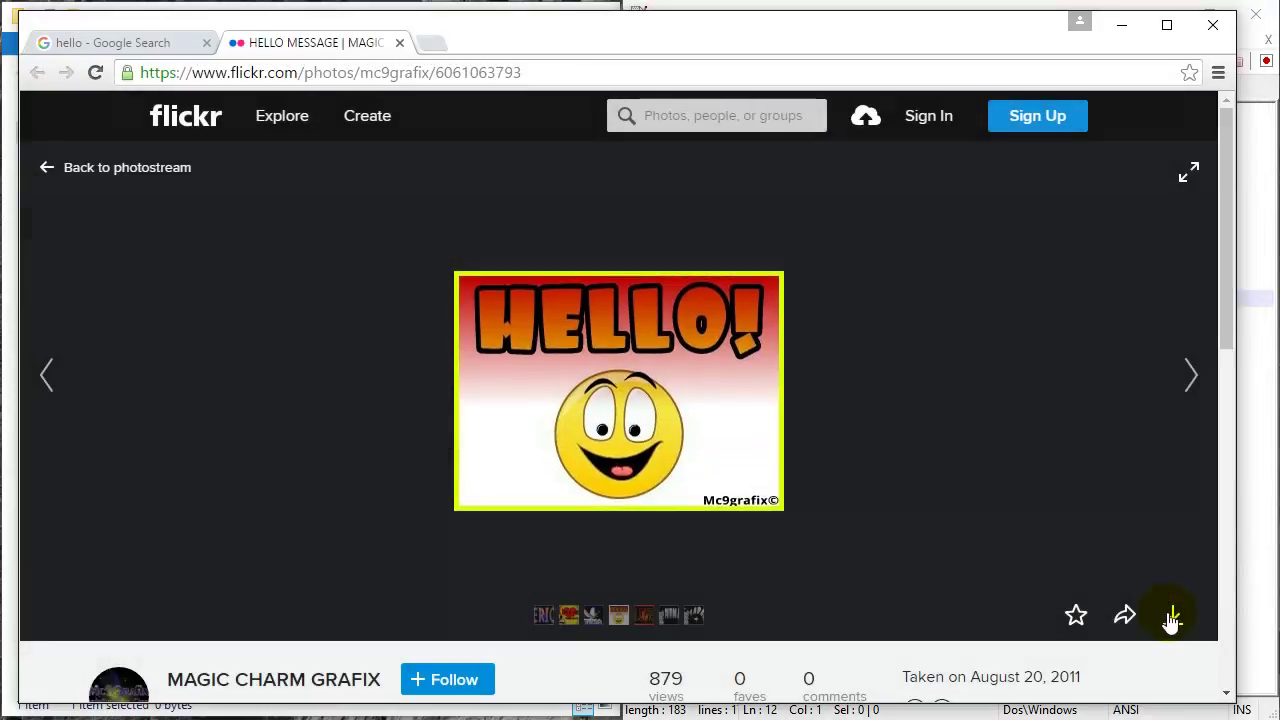
left_click(1170, 614)
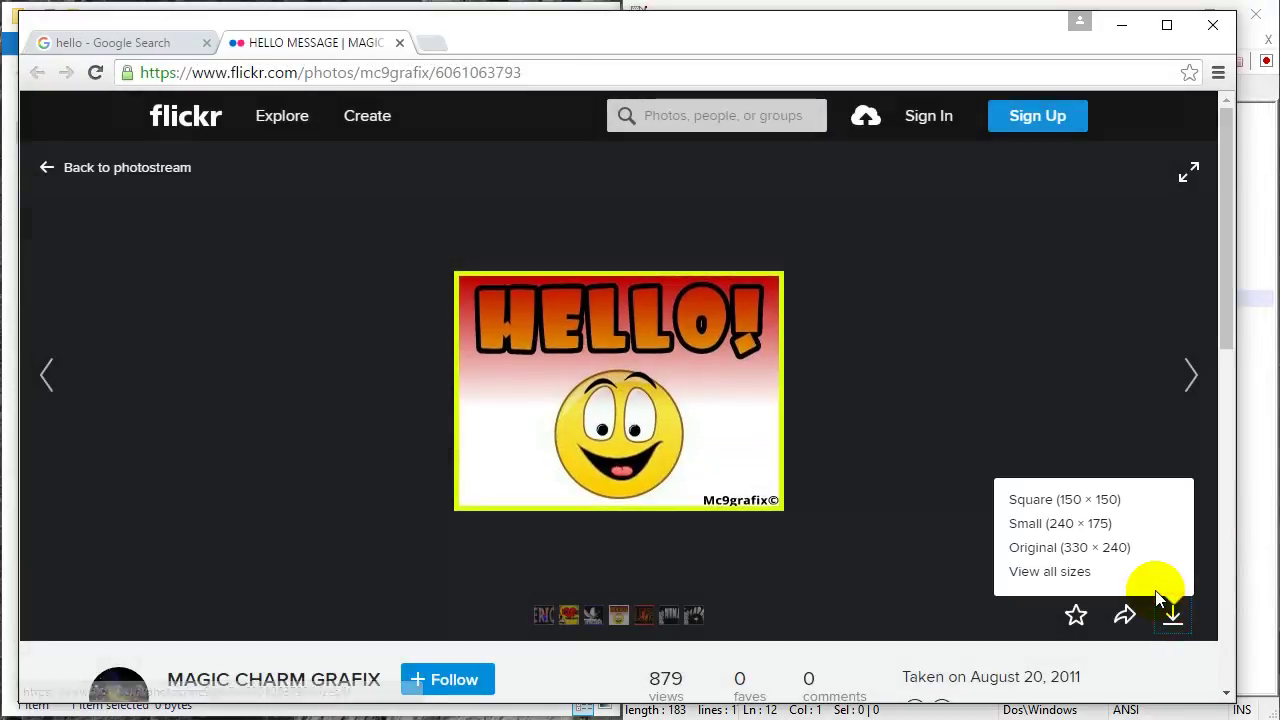
left_click(1080, 547)
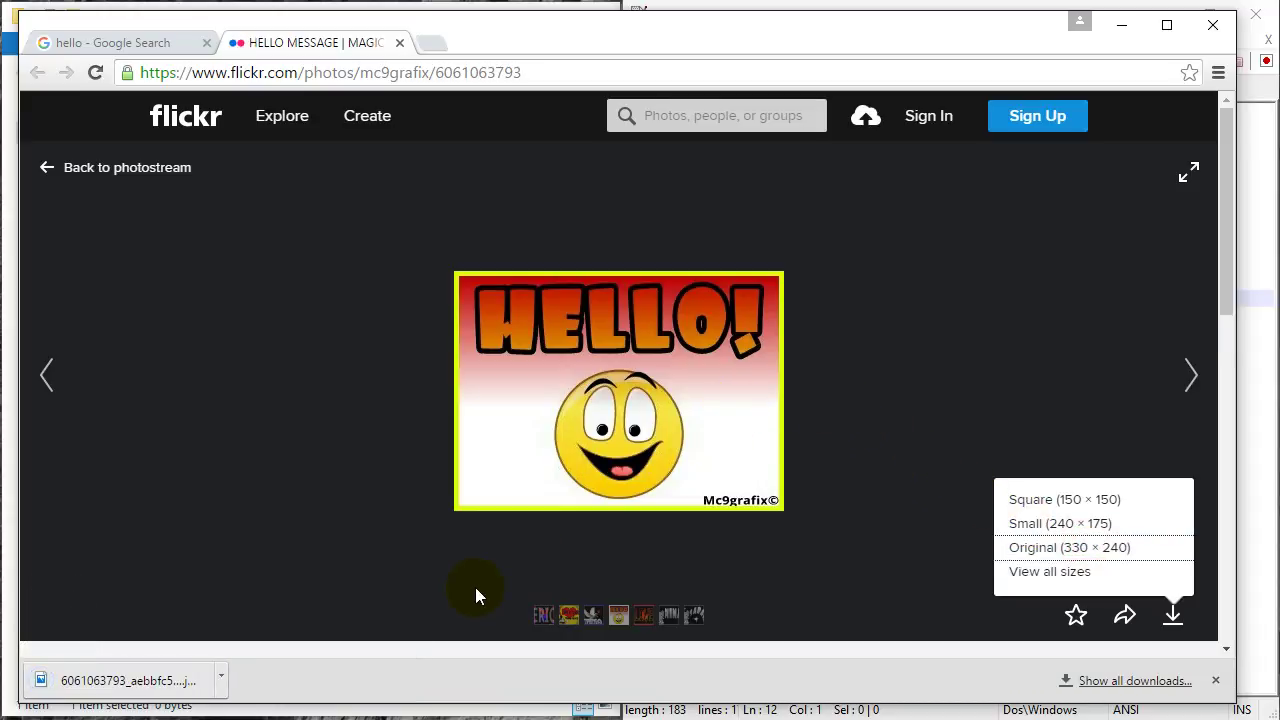
- Rename the downloaded jpg in the test website folder to hello.jpg
key("super+Down")
key("F2")
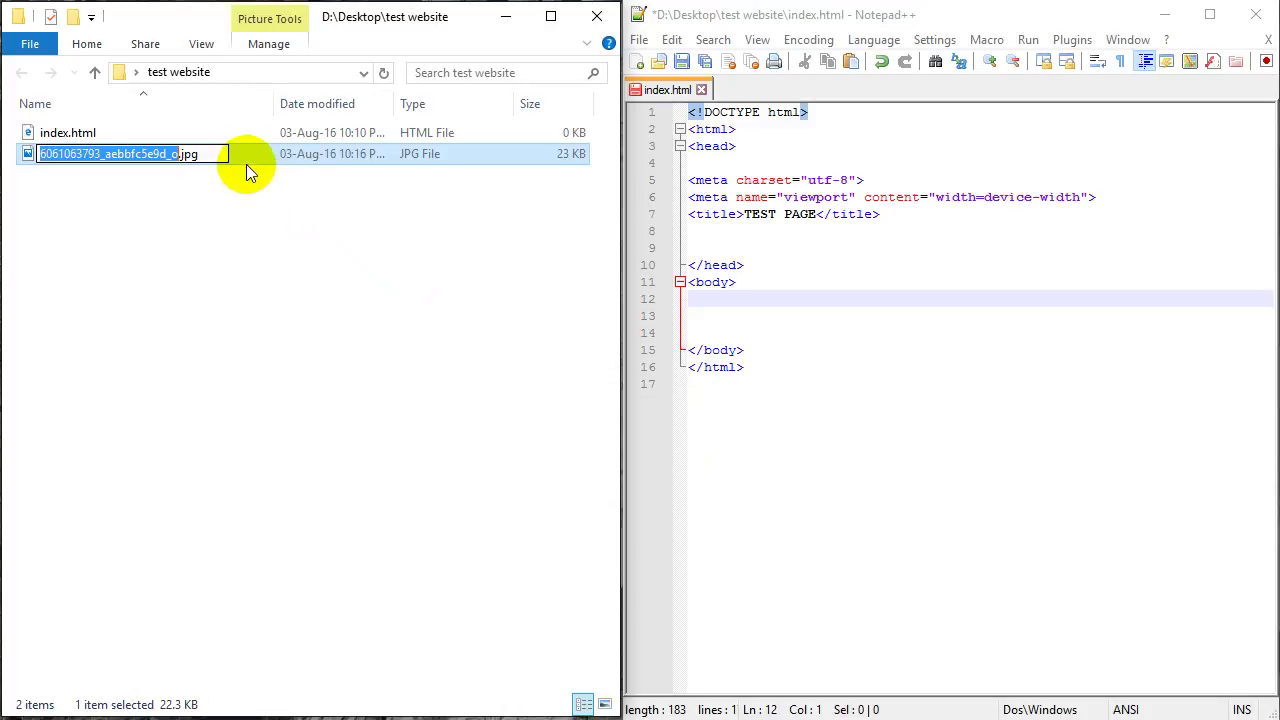
type("he")
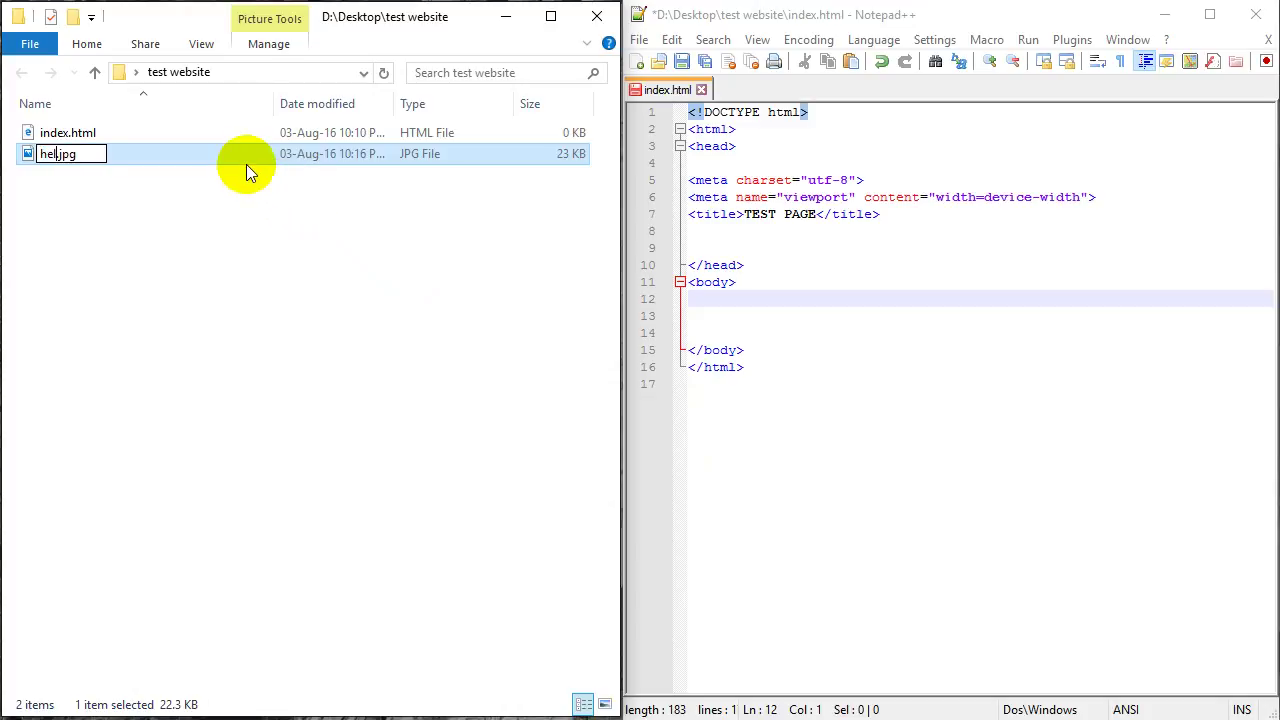
type("llo")
key("Return")
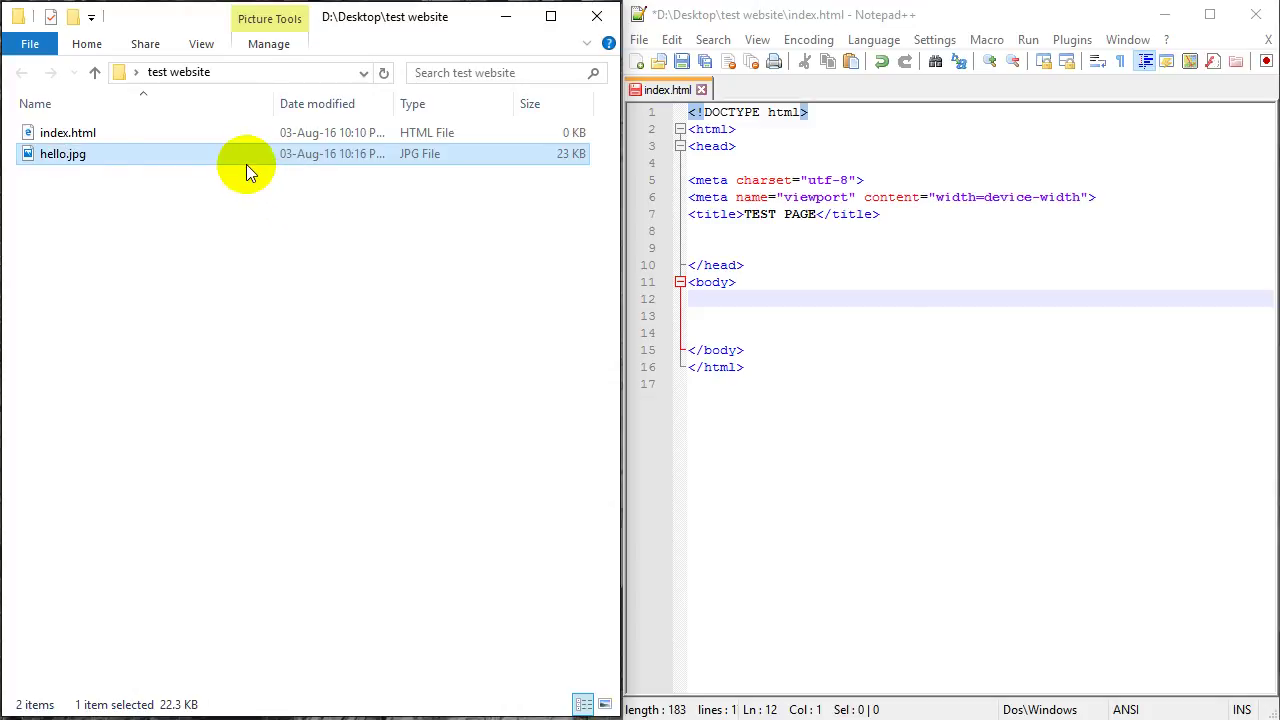
left_click(840, 305)
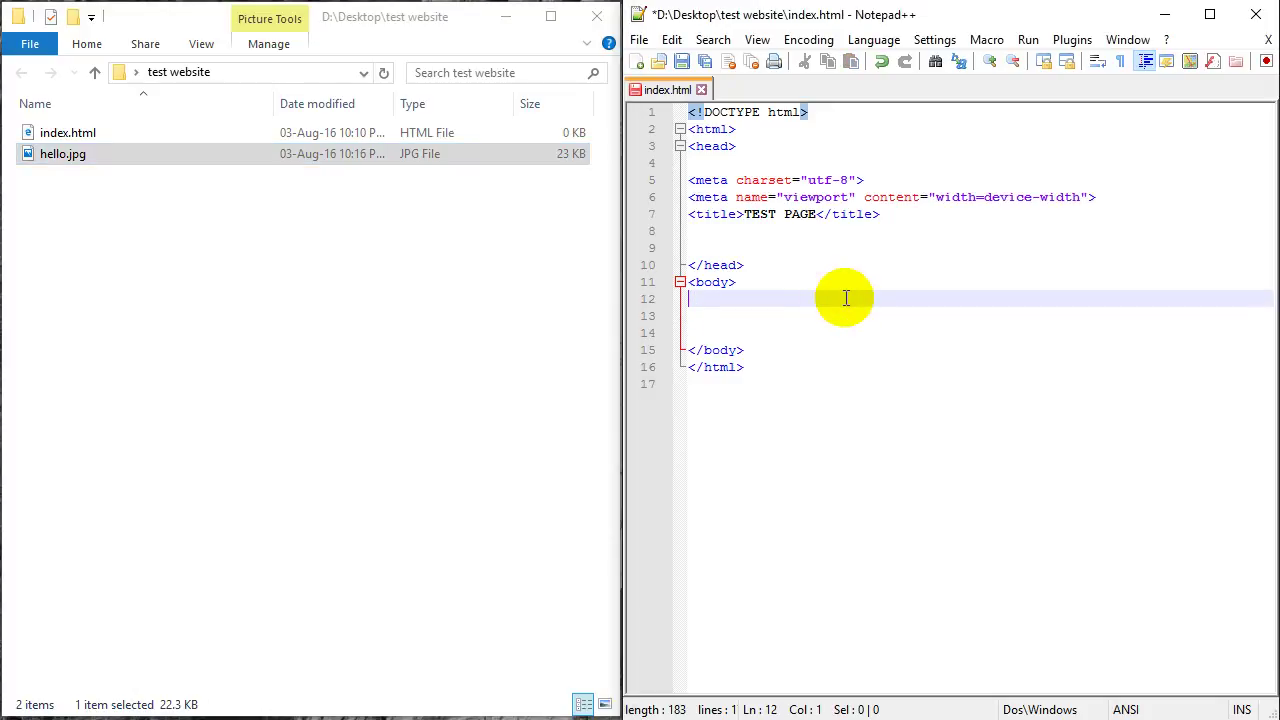
- Add <img src="hello.jpg"> and a <p> paragraph of filler text on lines 12–13 of the body
type("<img src=")
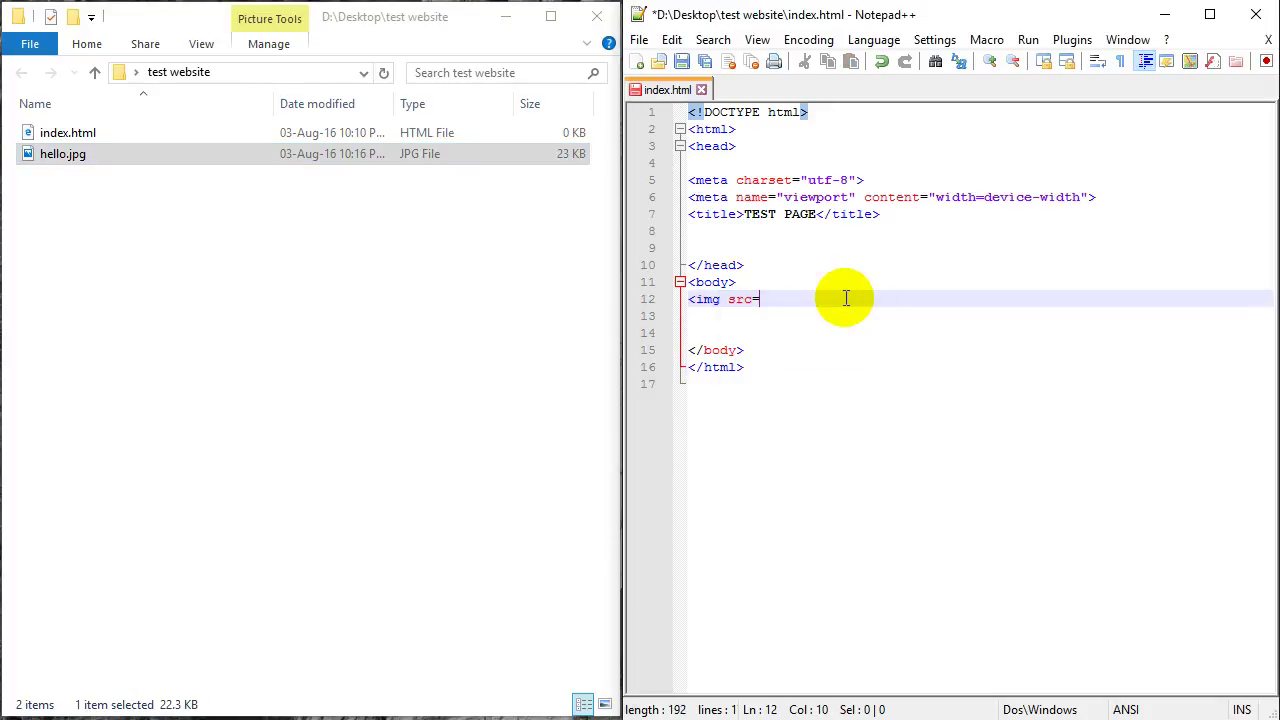
type("\"hello.jpg\">")
key("Return")
type("lskjdf kjds ")
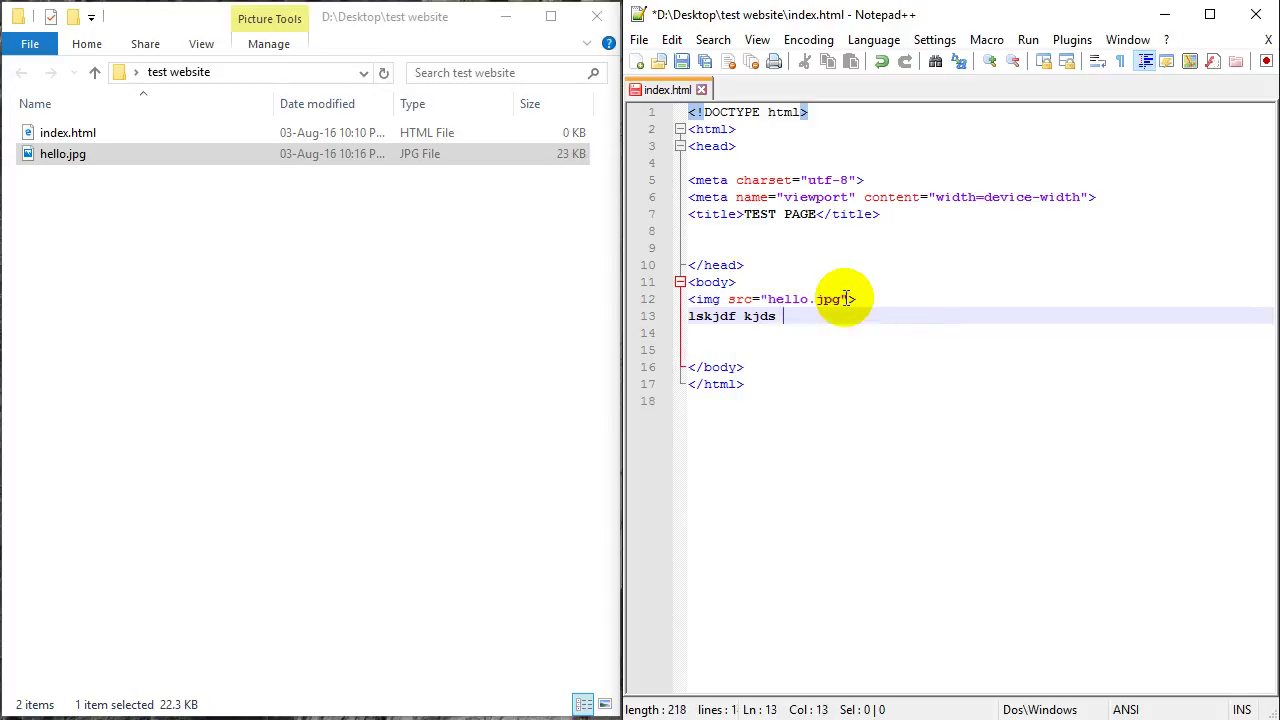
type("fkjs dfkjsd fkjsd fkjsd fkjsd fkjsd fkjsd fkjd sfkj ds")
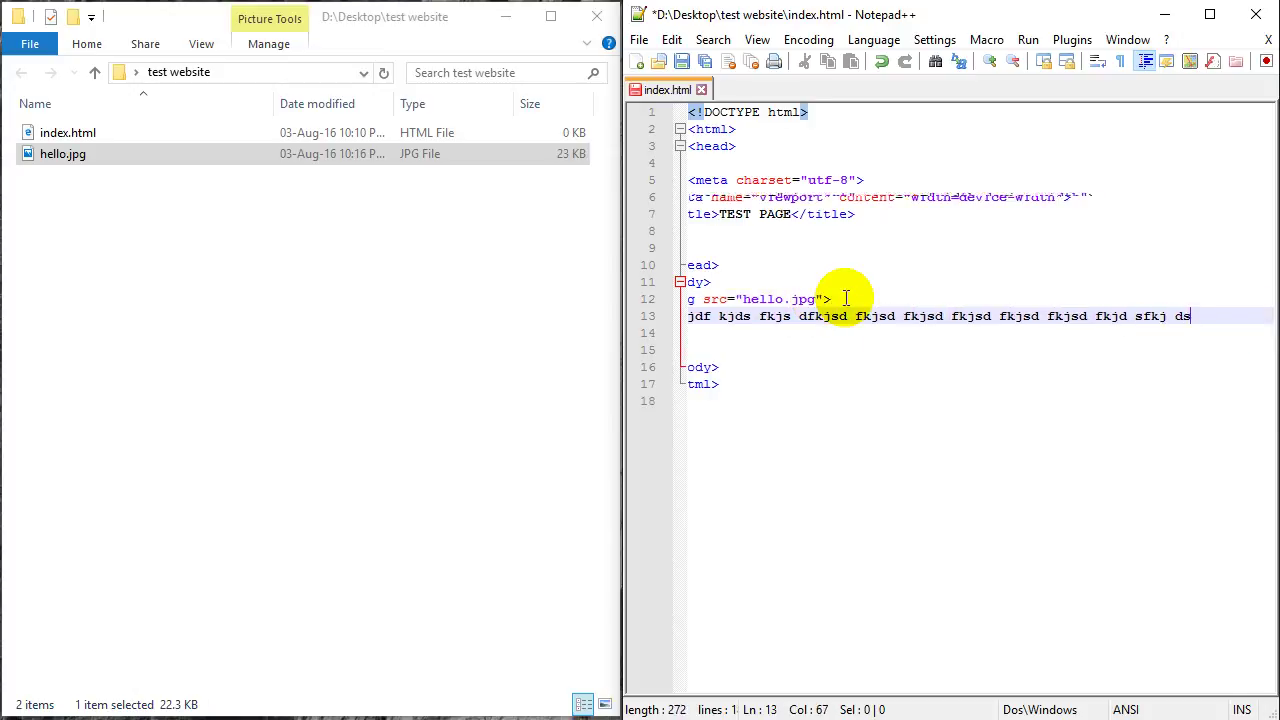
type("kfj dskjf kdj fkdj fkjd fkjd fkjd fkjd fkjd ")
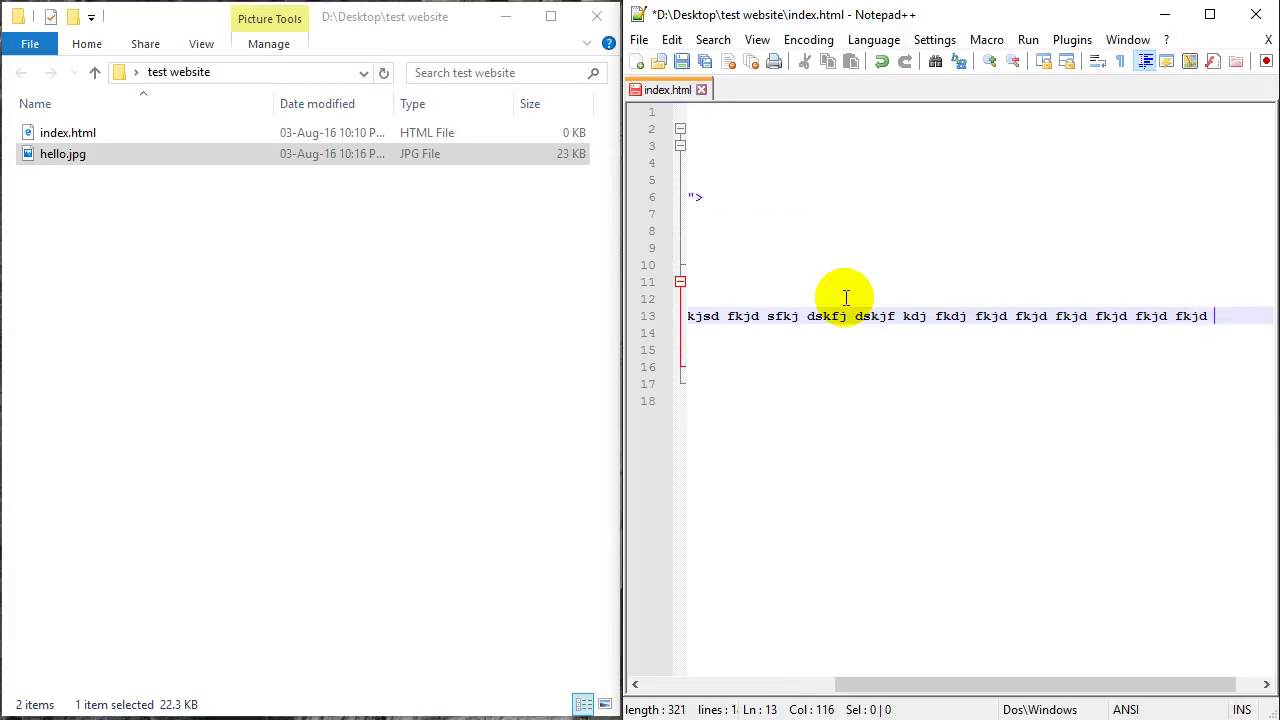
type("fkjd fkjdf kjdf kjd fkjd fkjd fkjd fkjdkjd kjd")
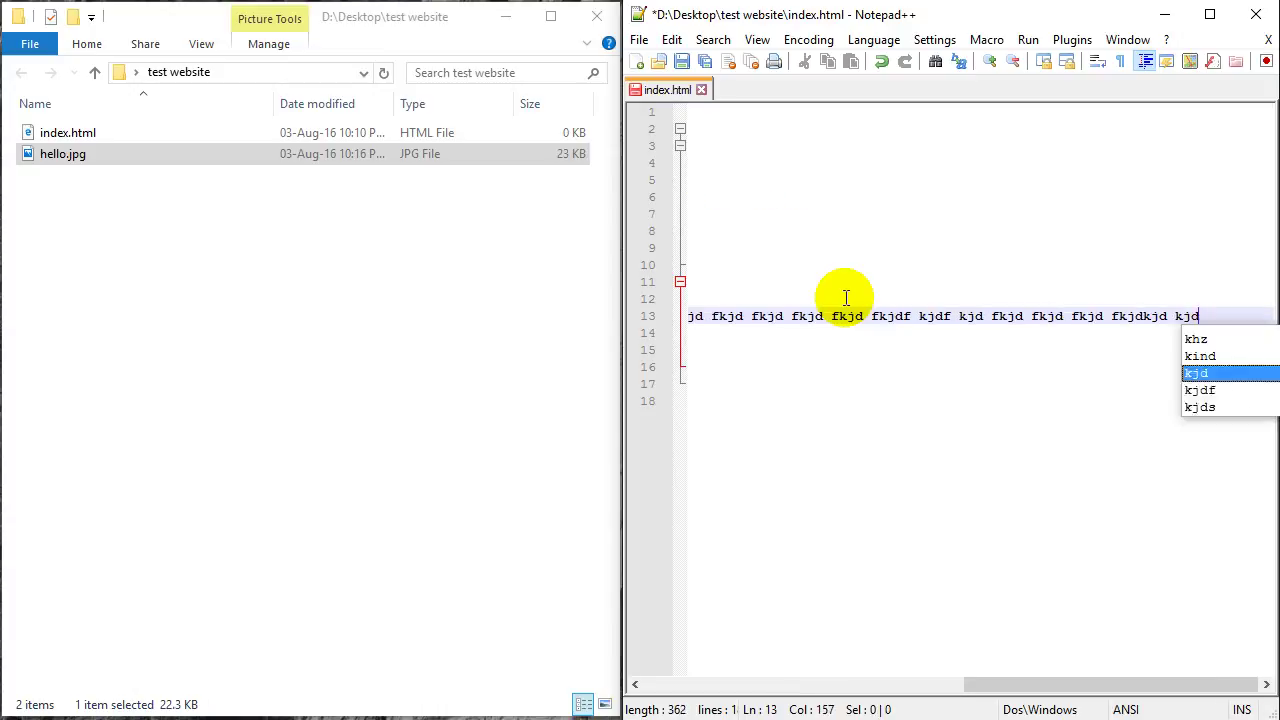
type(" kjdfkjd kj")
key("Home")
type("<")
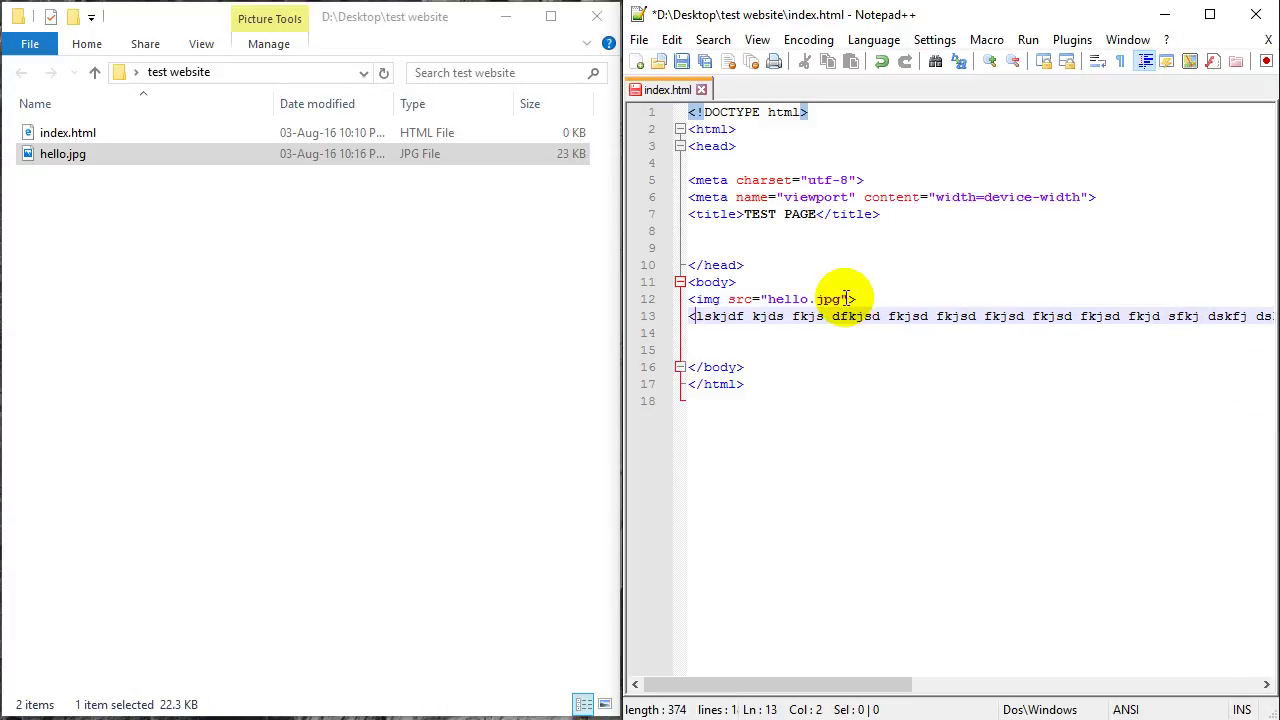
type("p>")
key("End")
type("</p>")
key("Return")
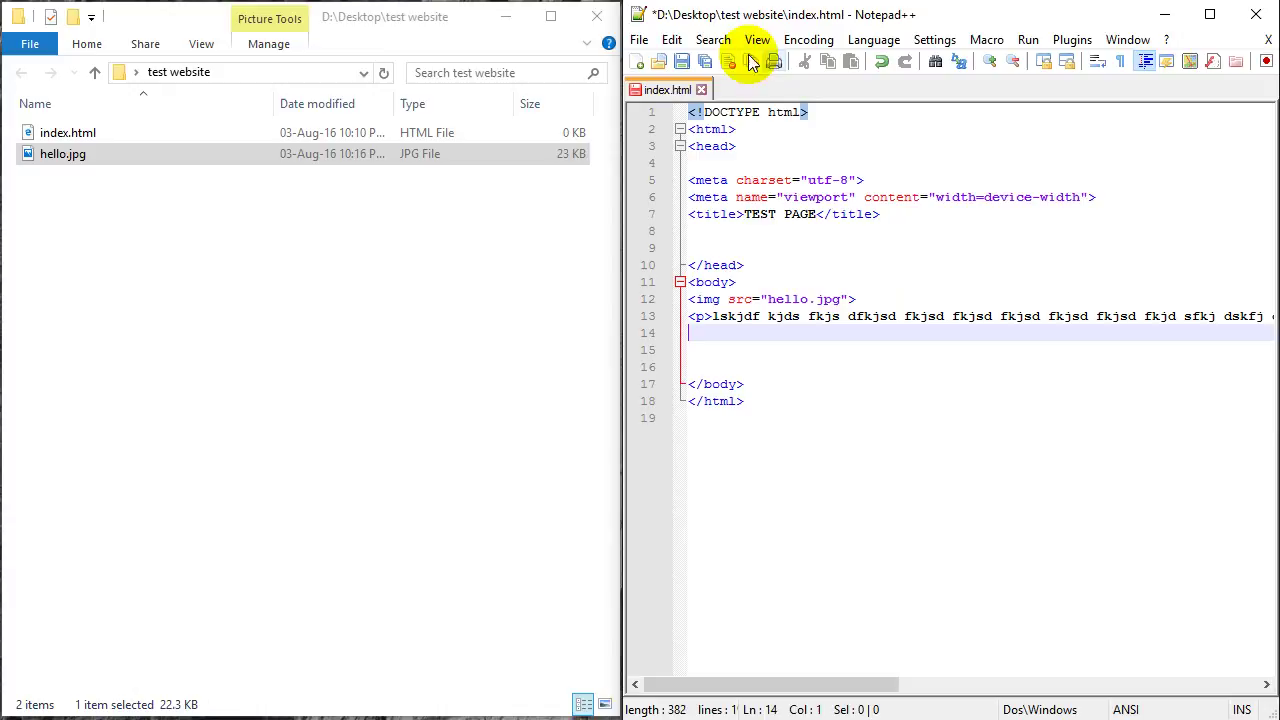
left_click(718, 40)
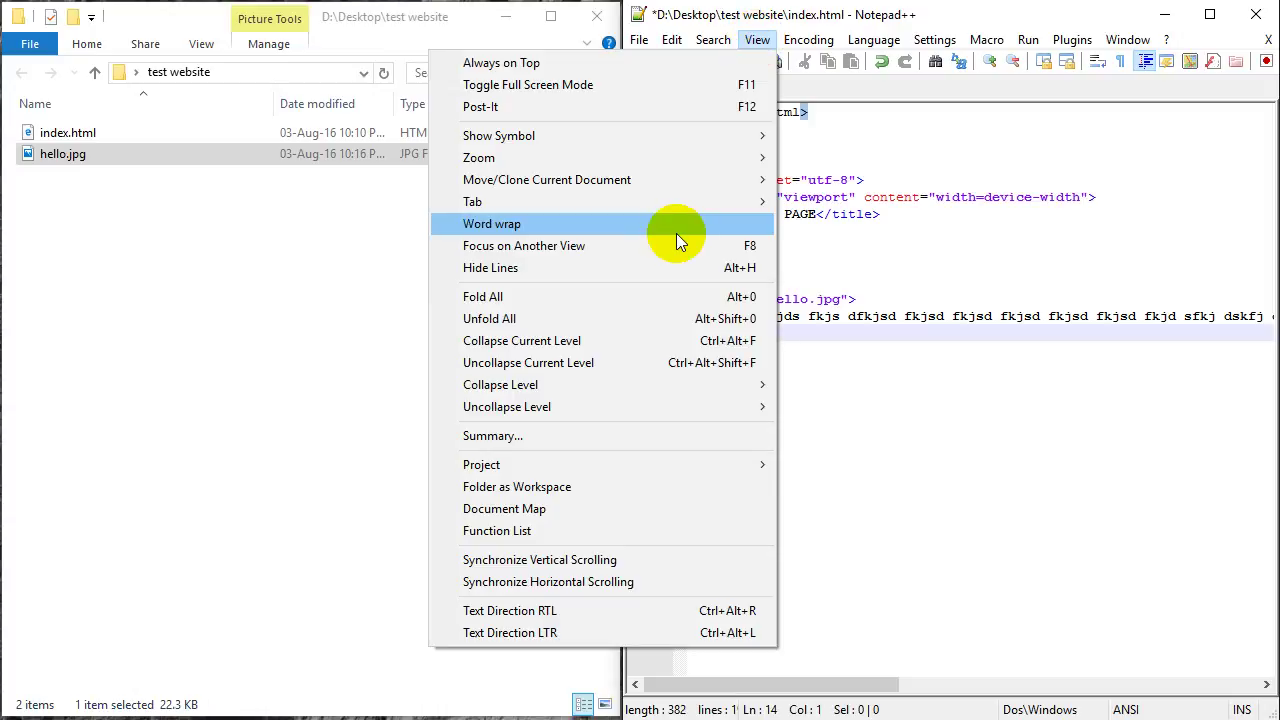
- Turn on word wrap so the filler paragraph shows in full, cursor on empty line 15
left_click(491, 226)
left_click(928, 393)
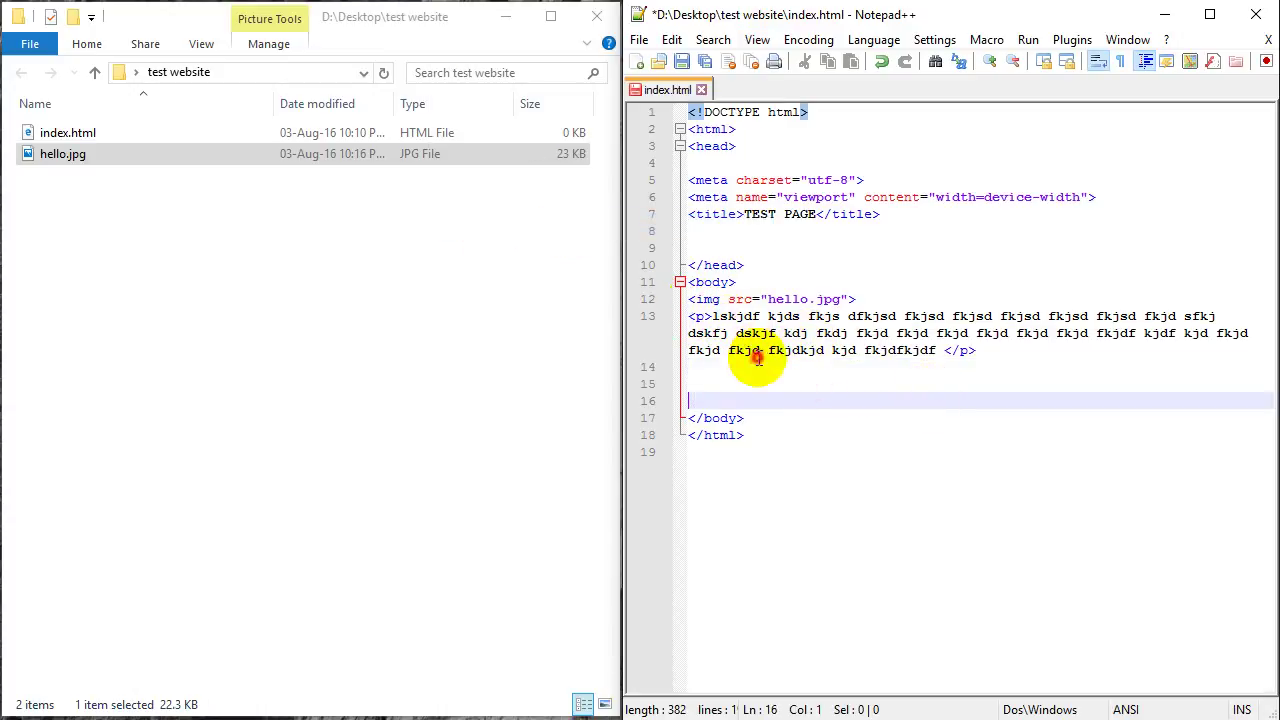
left_click(768, 350)
left_click(800, 390)
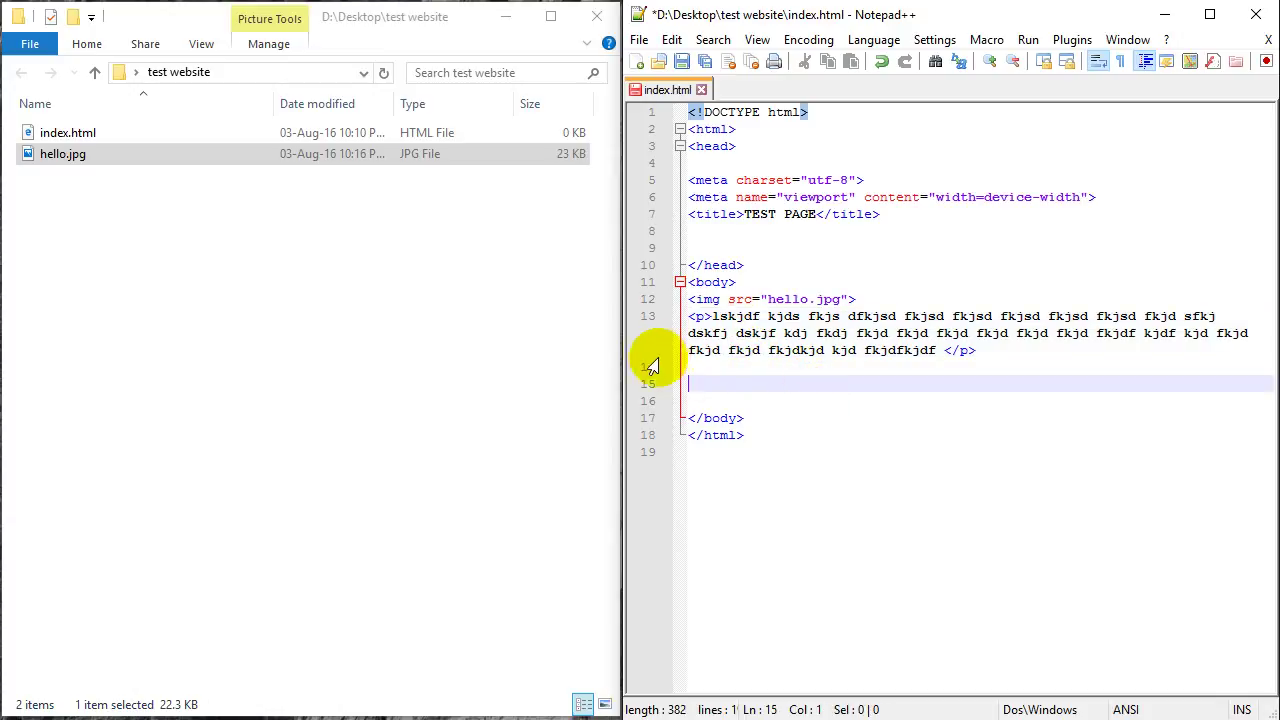
- Delete the viewport meta line from line 6 of index.html and save the file
key("ctrl+s")
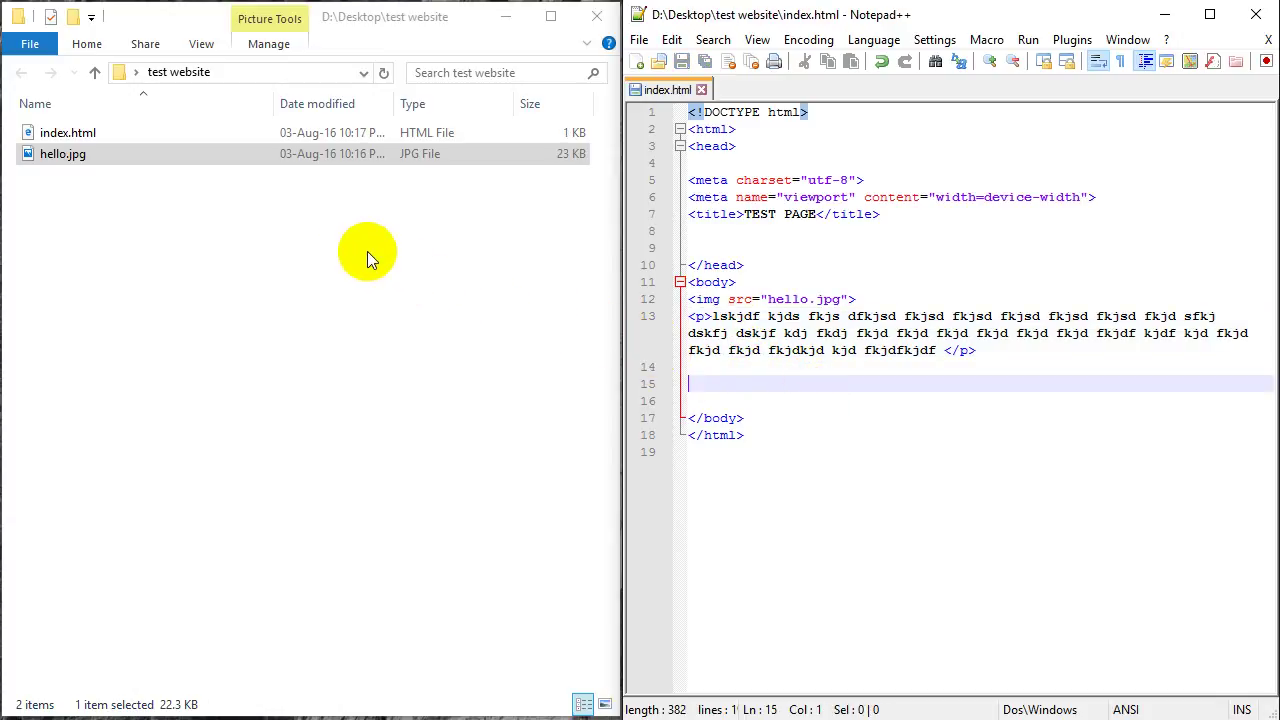
left_click(1100, 197)
left_click_drag(1100, 197, 640, 203)
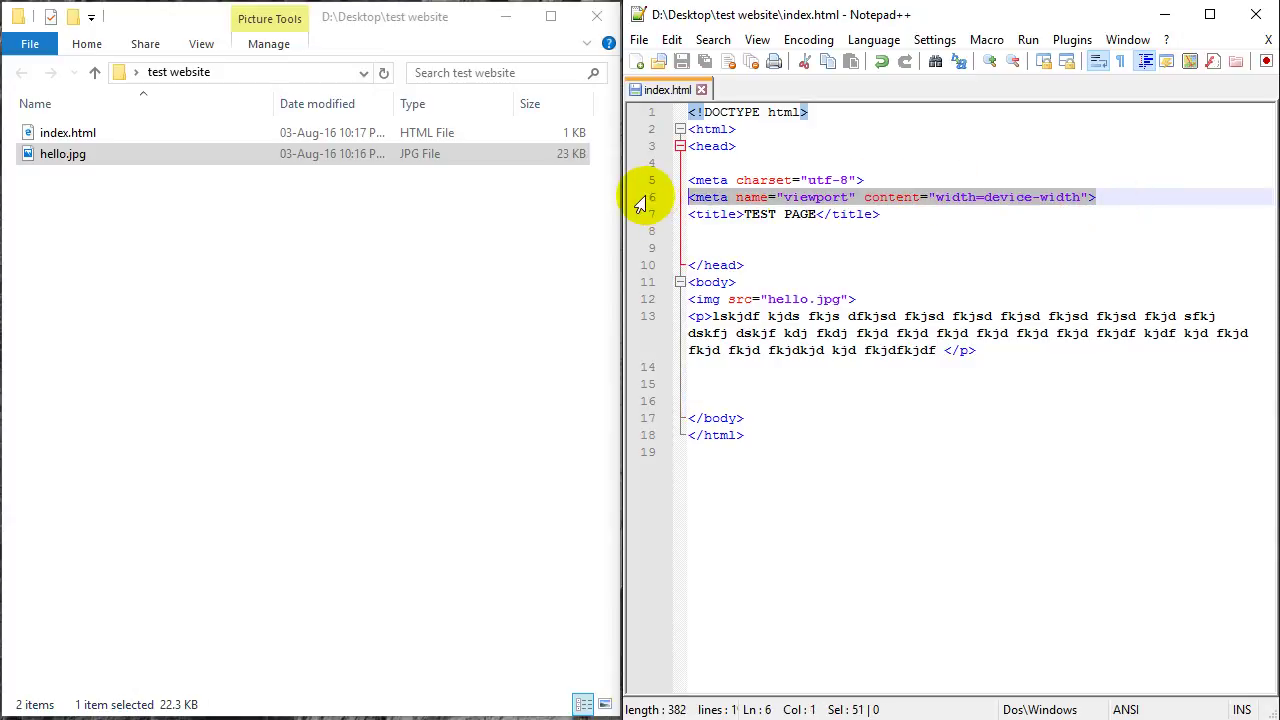
key("Delete")
key("ctrl+s")
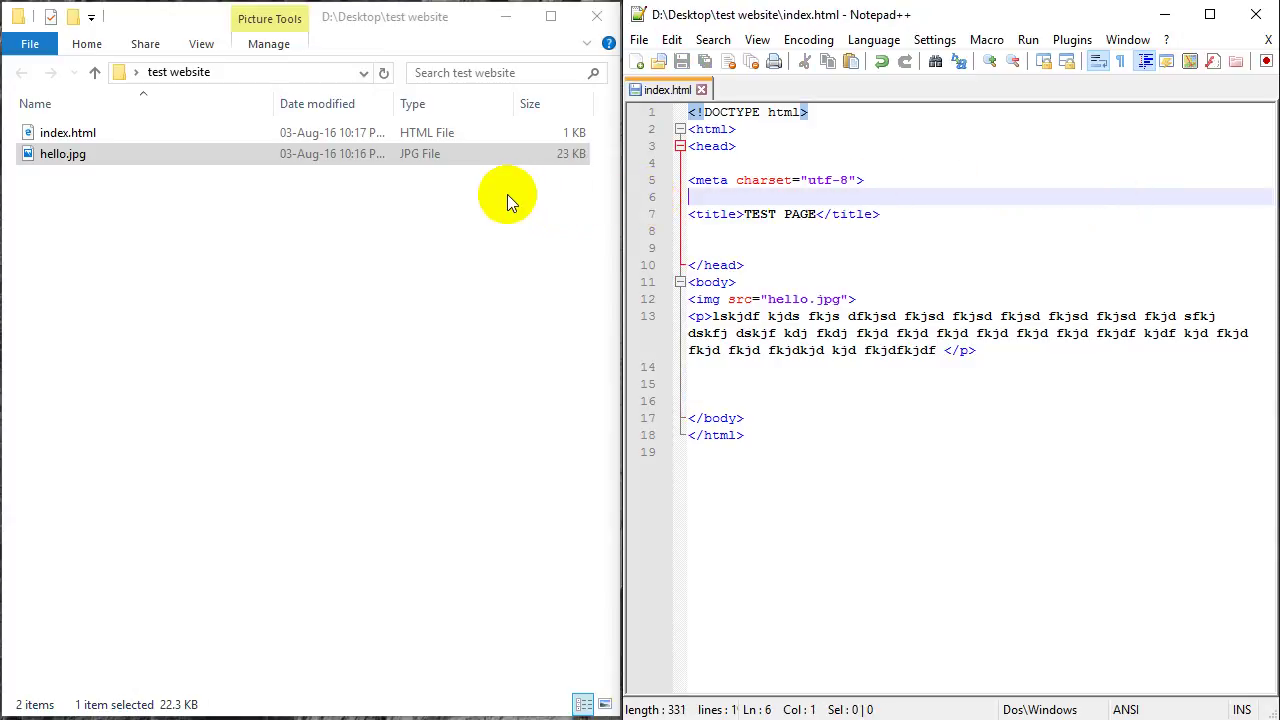
- Open index.html from File Explorer with Google Chrome via the Open with menu
right_click(150, 135)
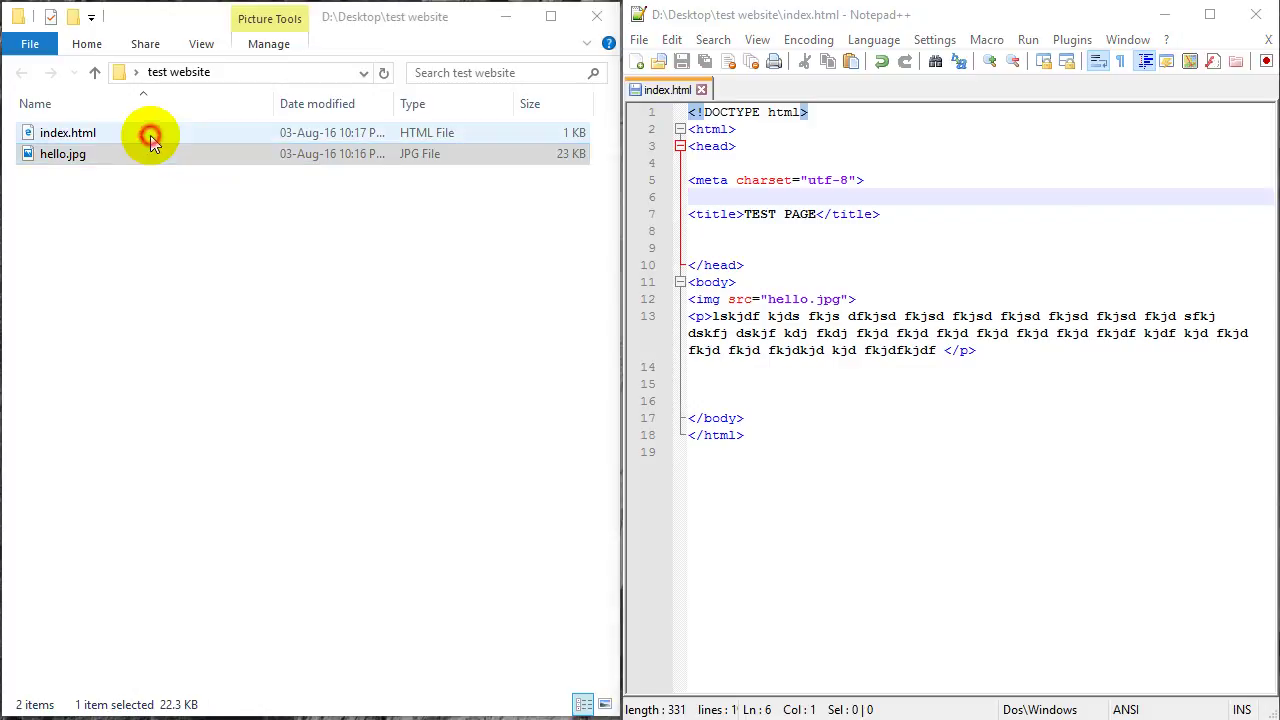
right_click(330, 136)
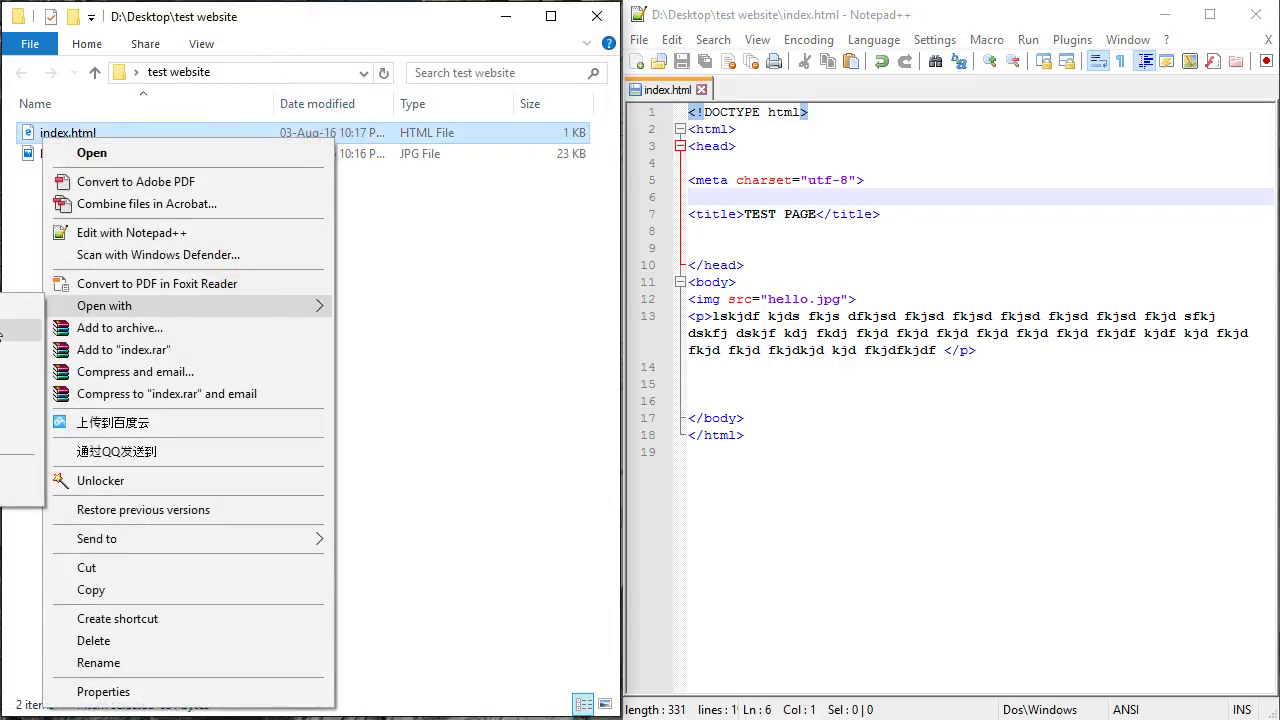
mouse_move(187, 305)
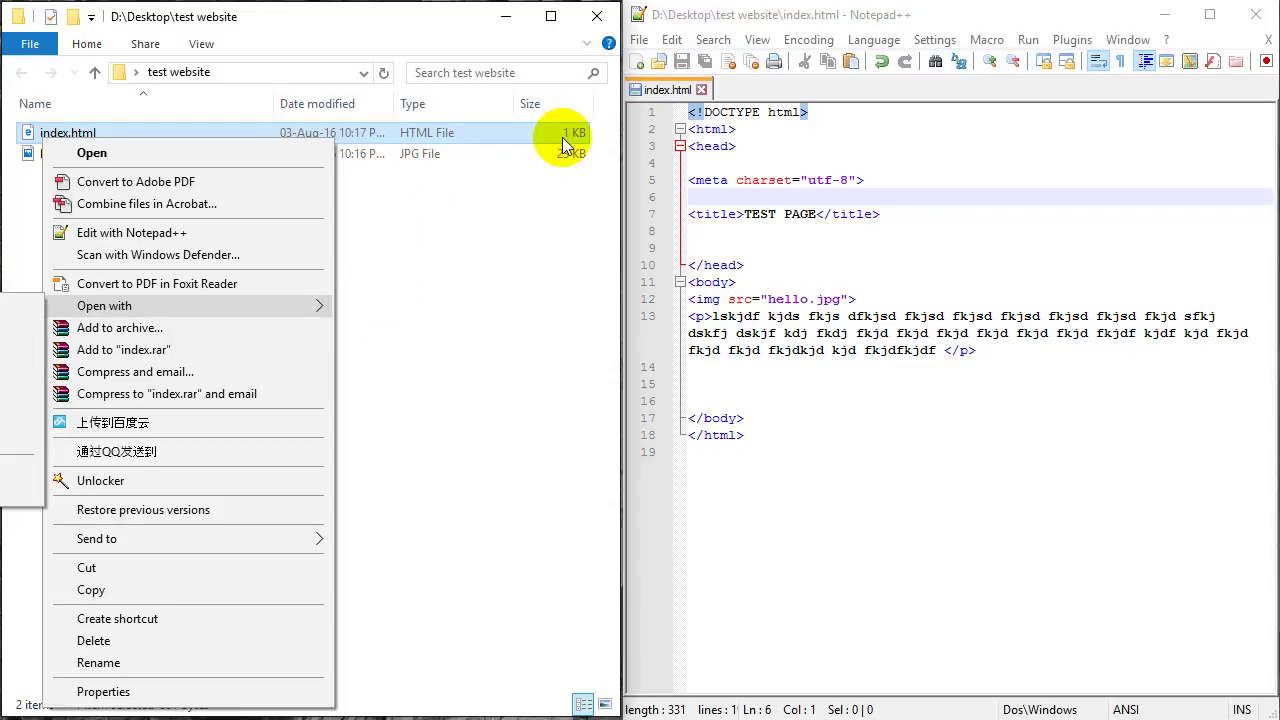
right_click(562, 137)
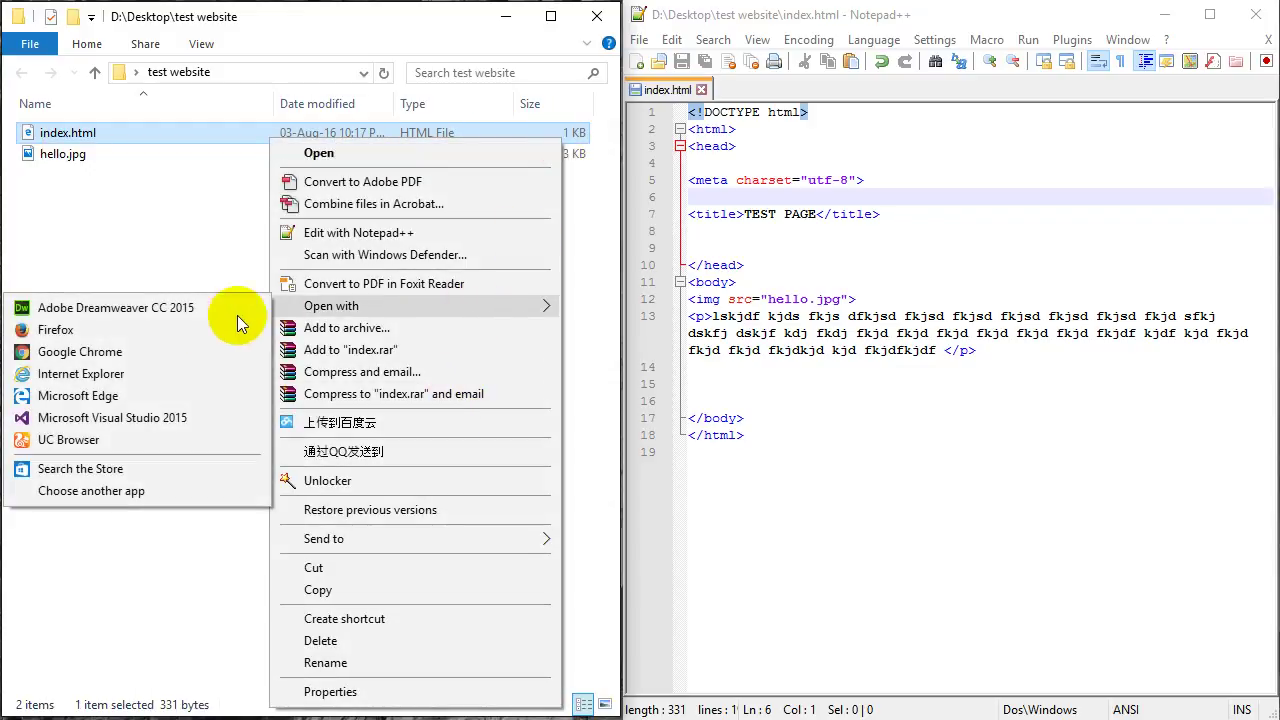
left_click(176, 351)
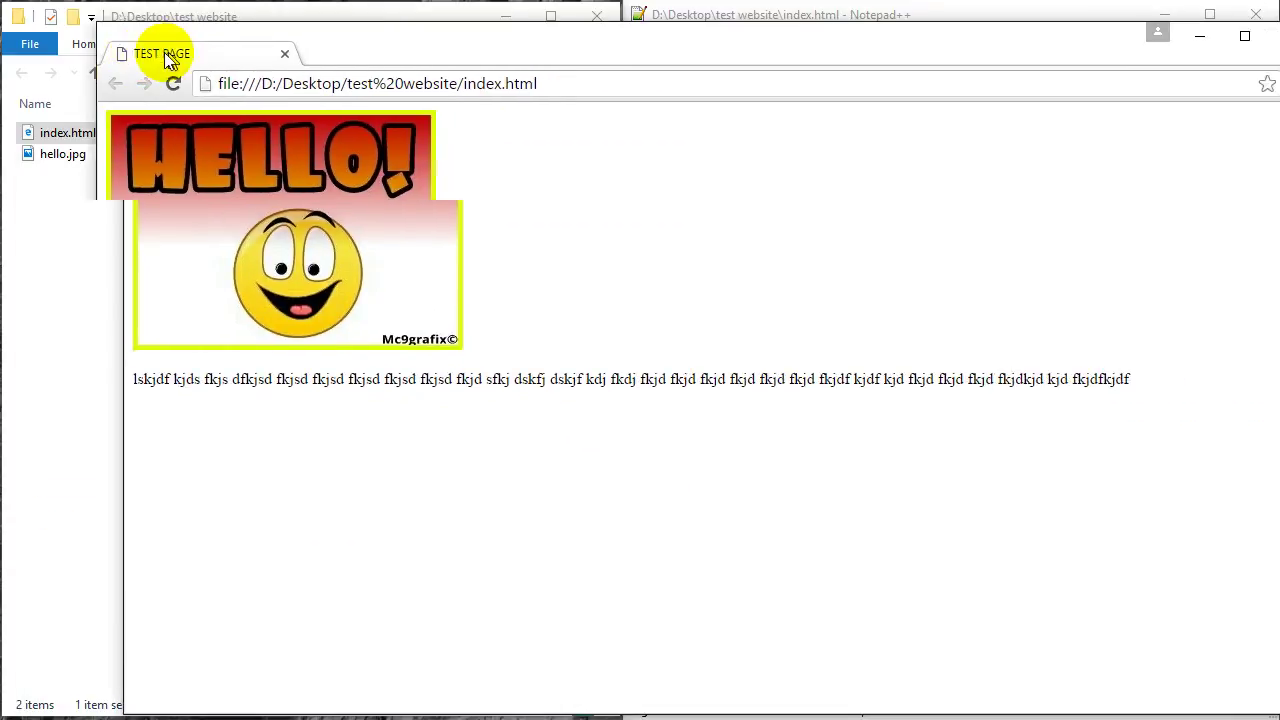
- Drag the Chrome window showing TEST PAGE up and to the left
left_click_drag(170, 60, 132, 50)
left_click_drag(323, 34, 296, 27)
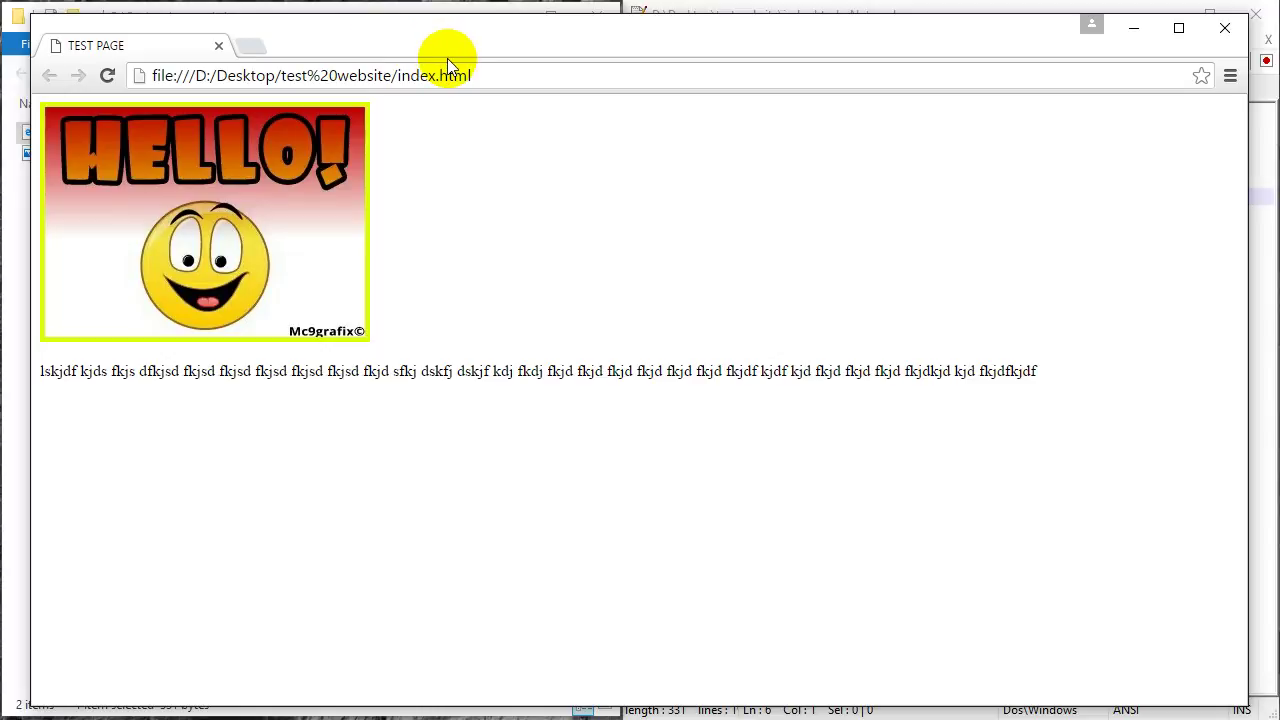
- Open Chrome DevTools in mobile device preview and adjust the preview/panel split
key("ctrl+shift+i")
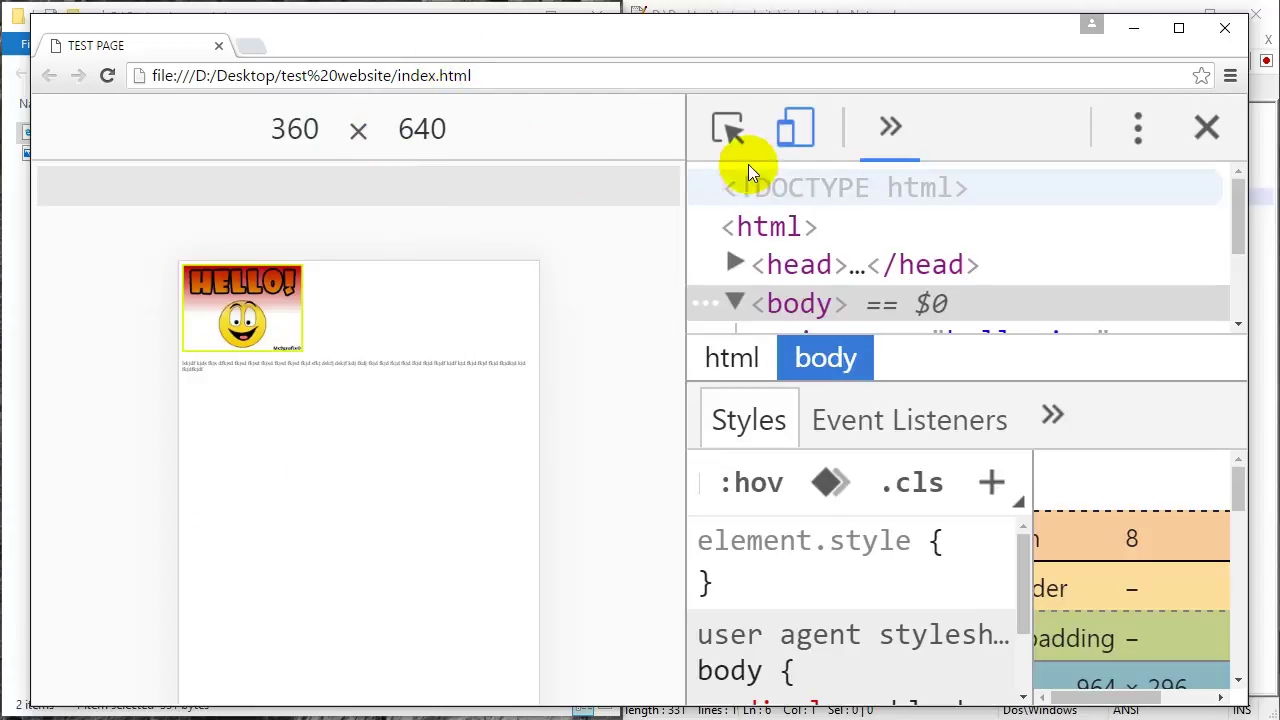
left_click(795, 128)
left_click(392, 136)
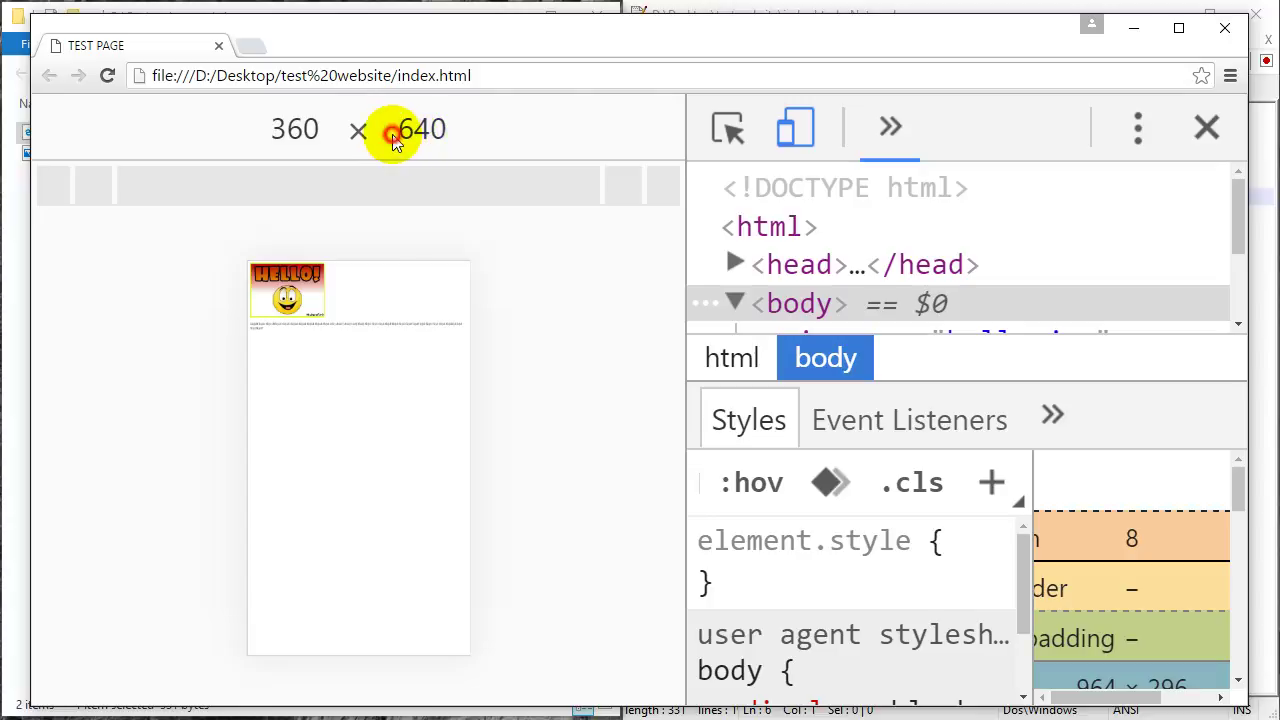
left_click(430, 196)
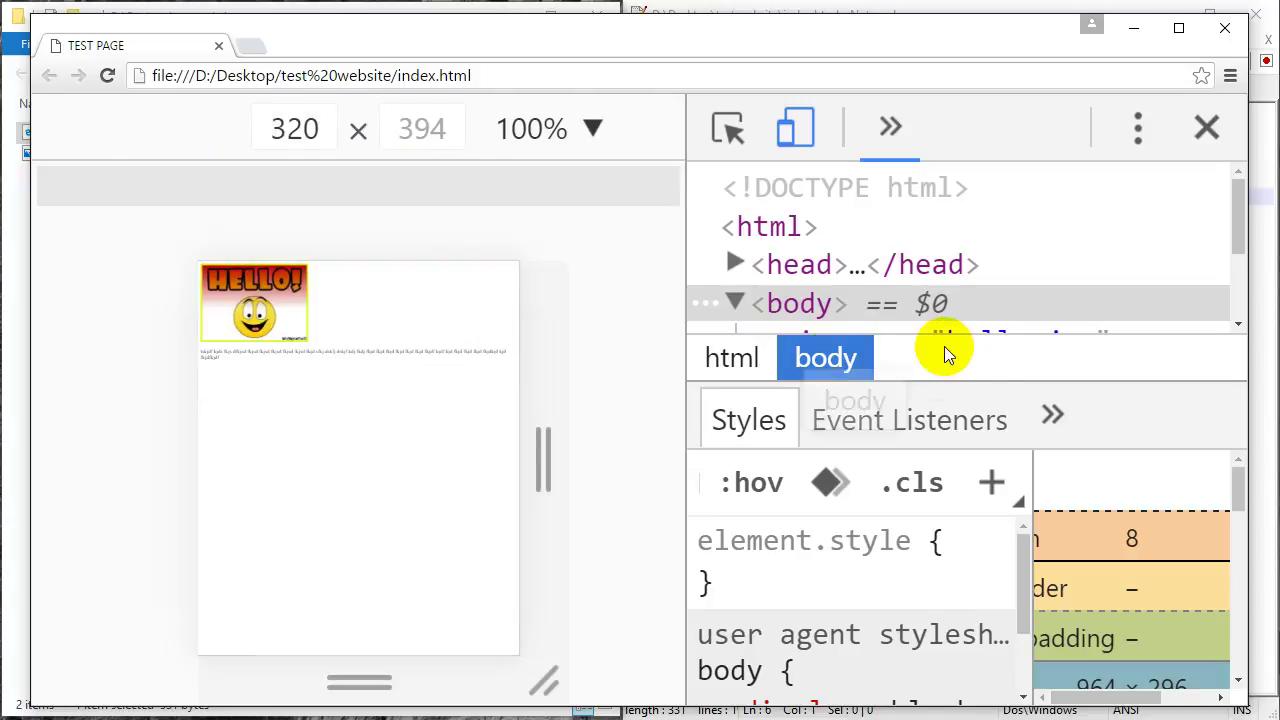
left_click(1207, 127)
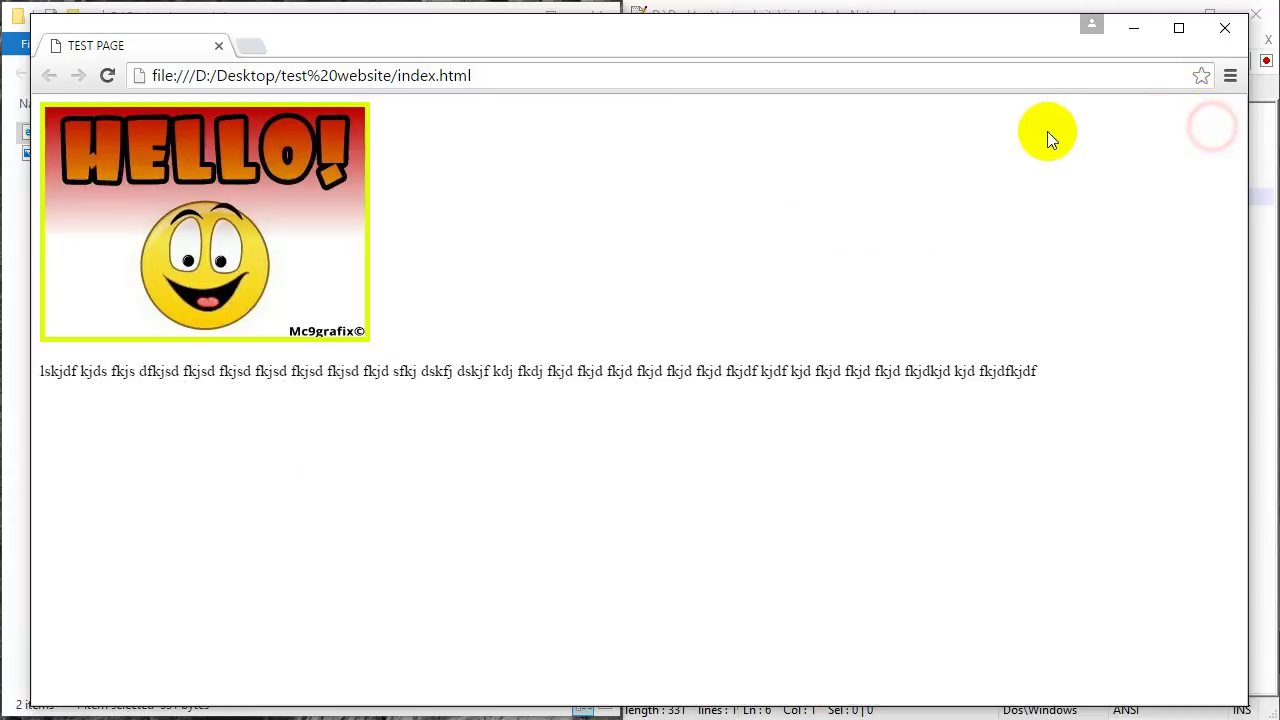
key("ctrl+shift+i")
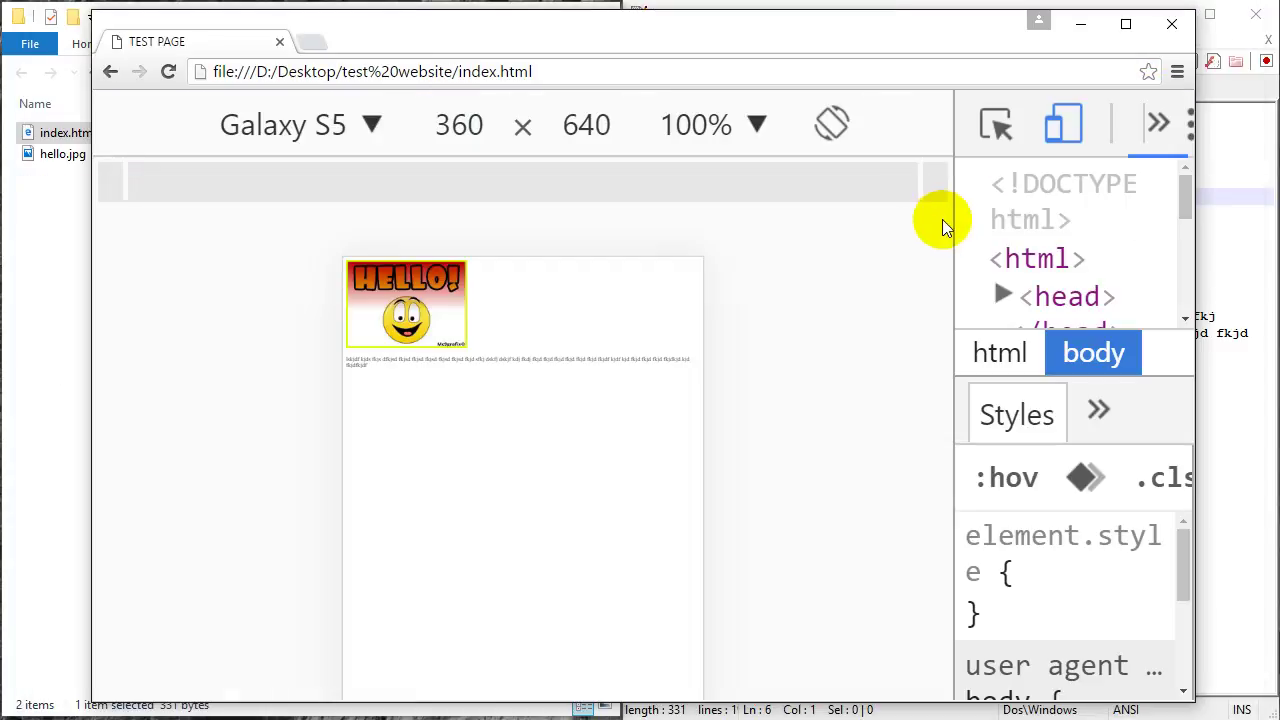
mouse_move(951, 226)
left_mouse_down()
mouse_move(511, 221)
mouse_move(951, 221)
left_mouse_up()
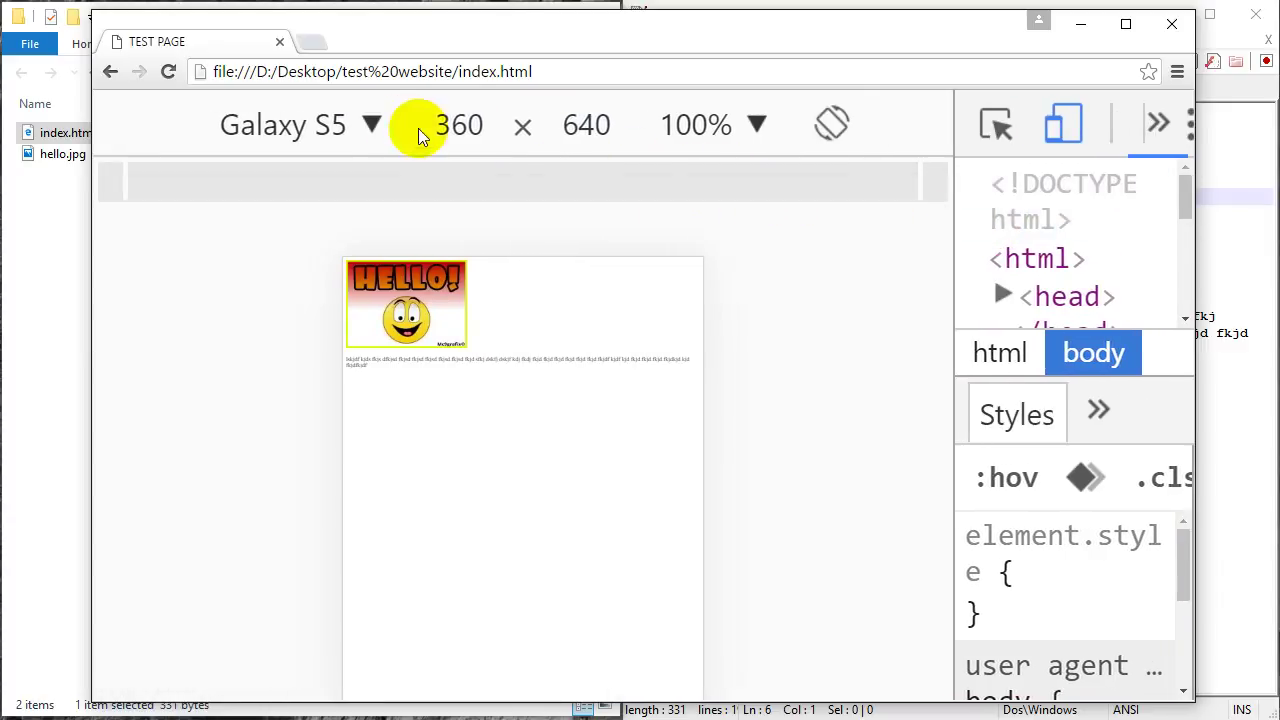
- Emulate the Galaxy S5 at 360×640, test touch zoom on the tiny page, then bring File Explorer forward
left_click(368, 127)
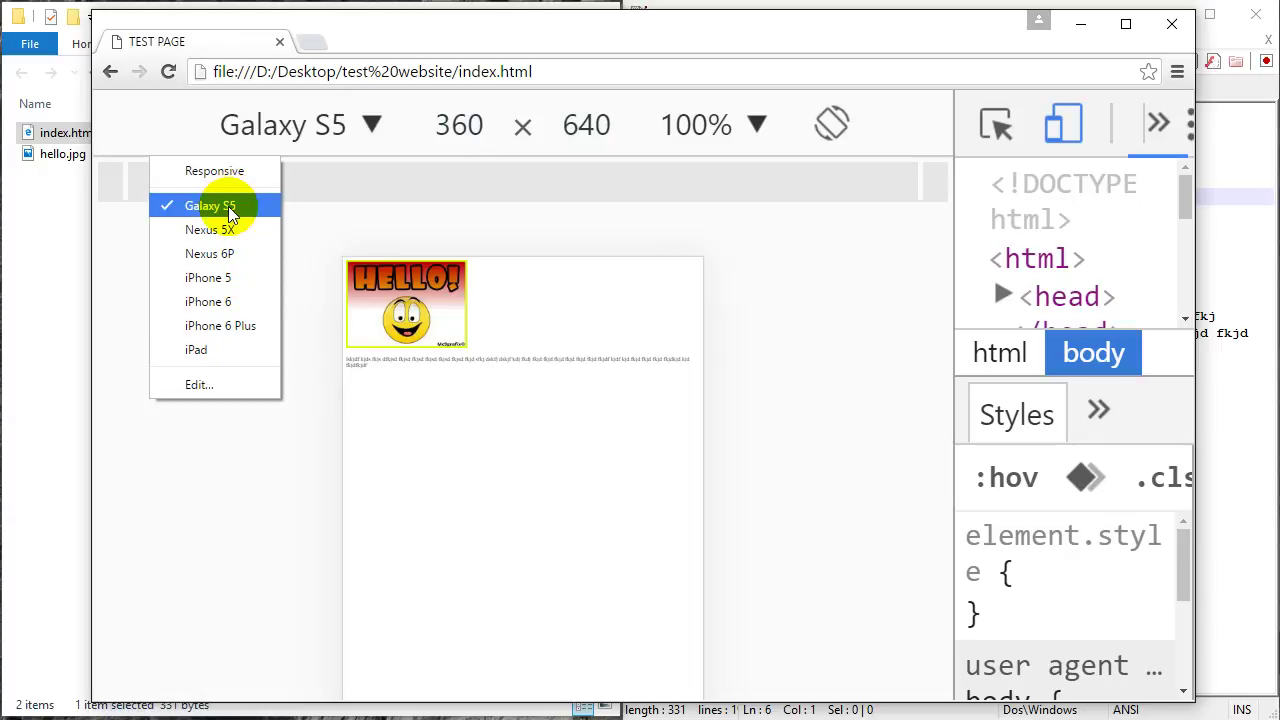
left_click(228, 206)
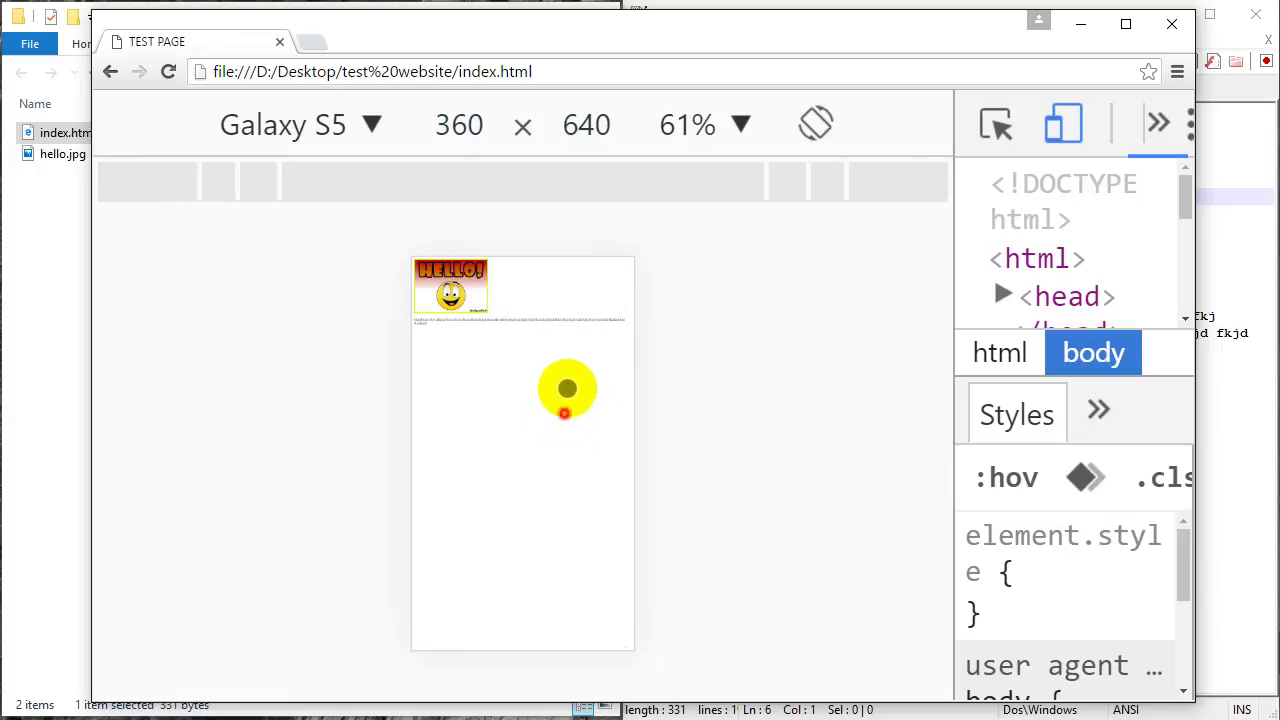
left_click_drag(567, 388, 543, 345)
double_click(539, 336)
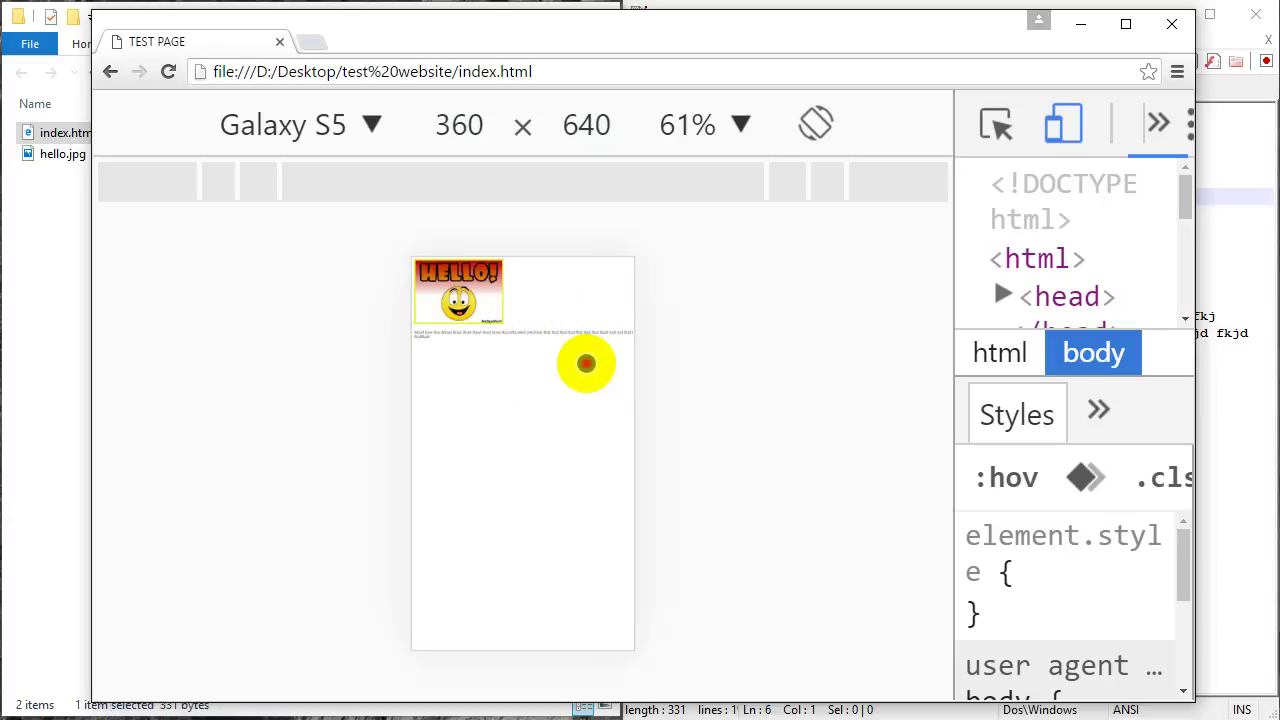
left_click_drag(587, 363, 560, 387)
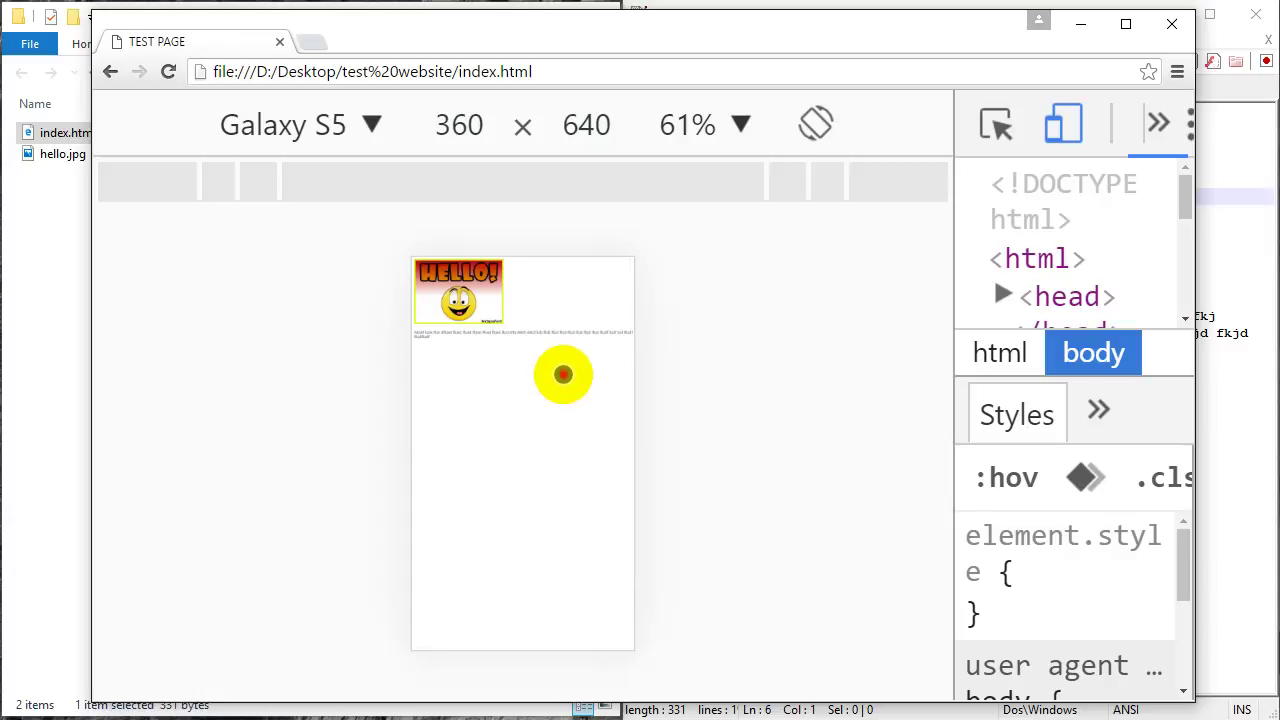
left_click_drag(563, 374, 434, 369)
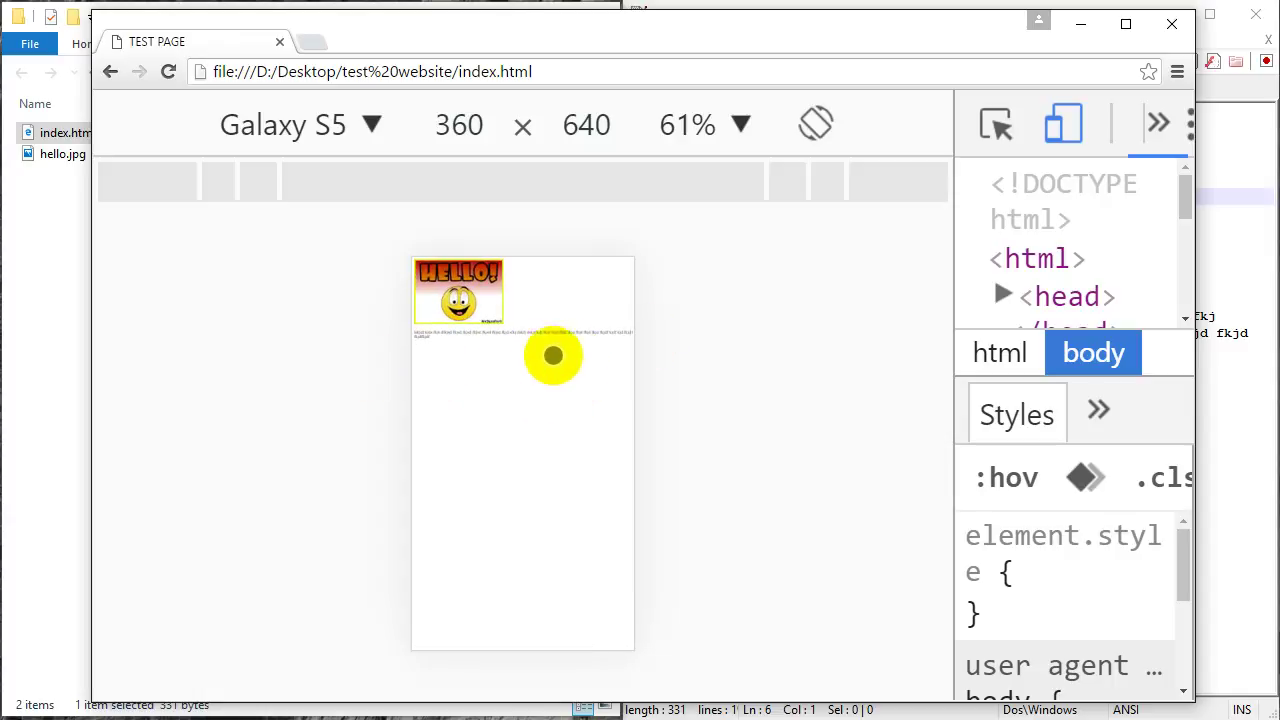
left_click_drag(549, 343, 498, 316)
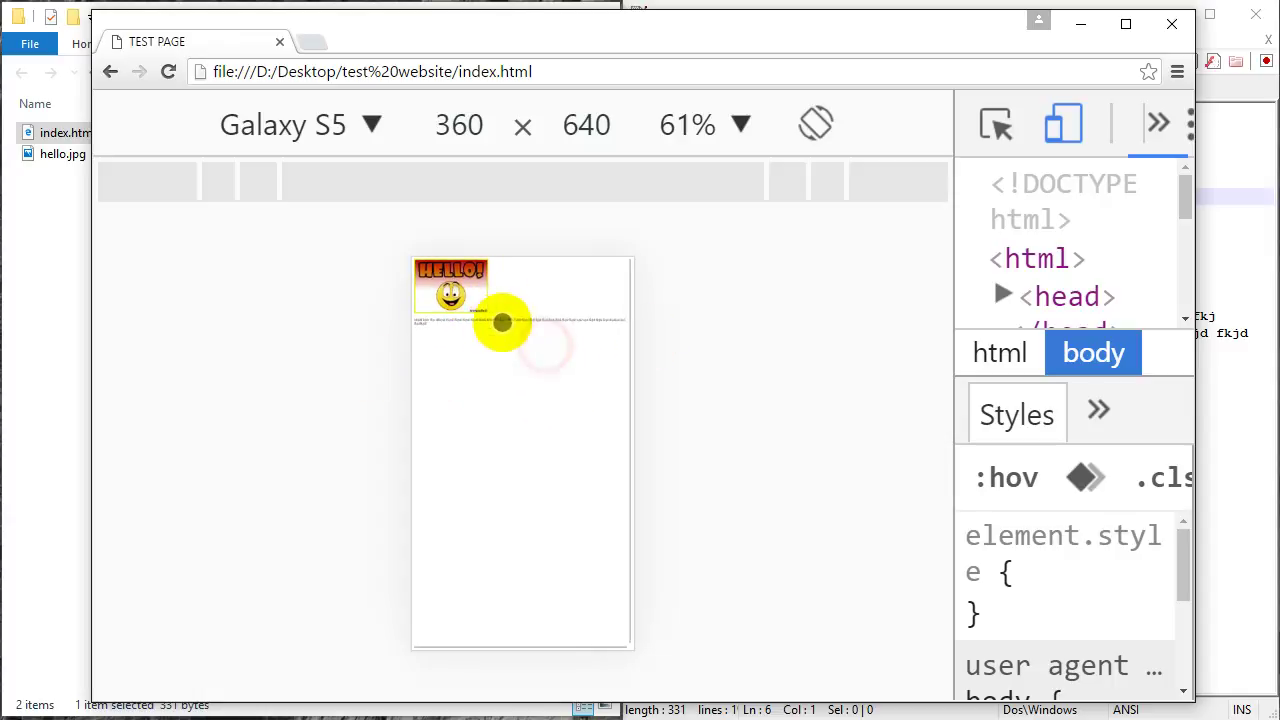
left_click(58, 224)
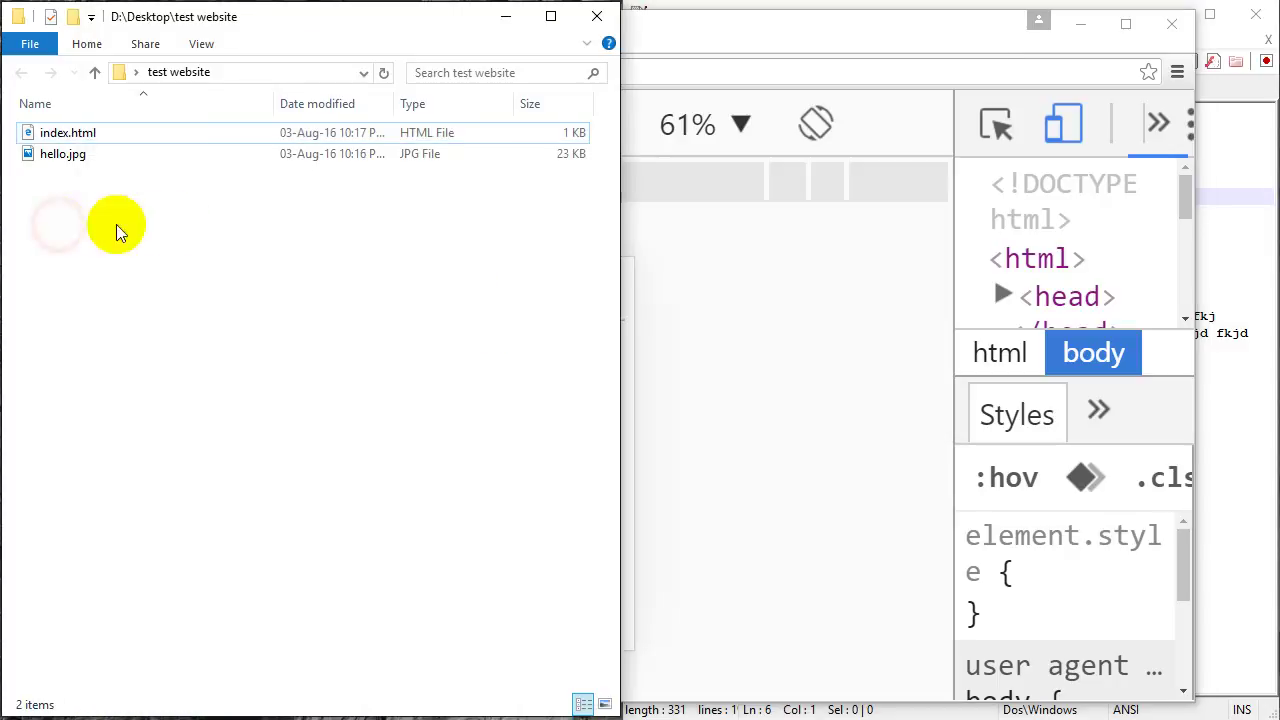
- Paste the width=device-width viewport meta line back into index.html and save it
left_click(1080, 28)
left_click(806, 197)
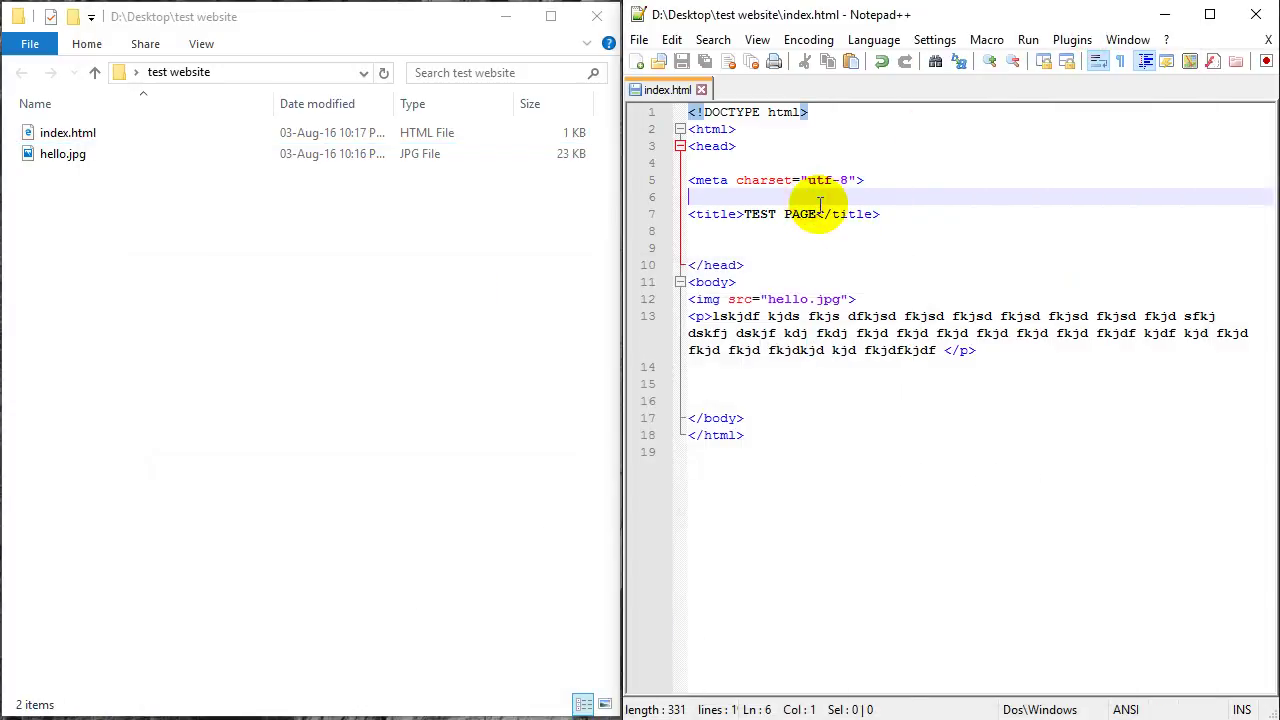
type("<meta name=\"viewport\" content=\"width=device-width\">")
key("ctrl+s")
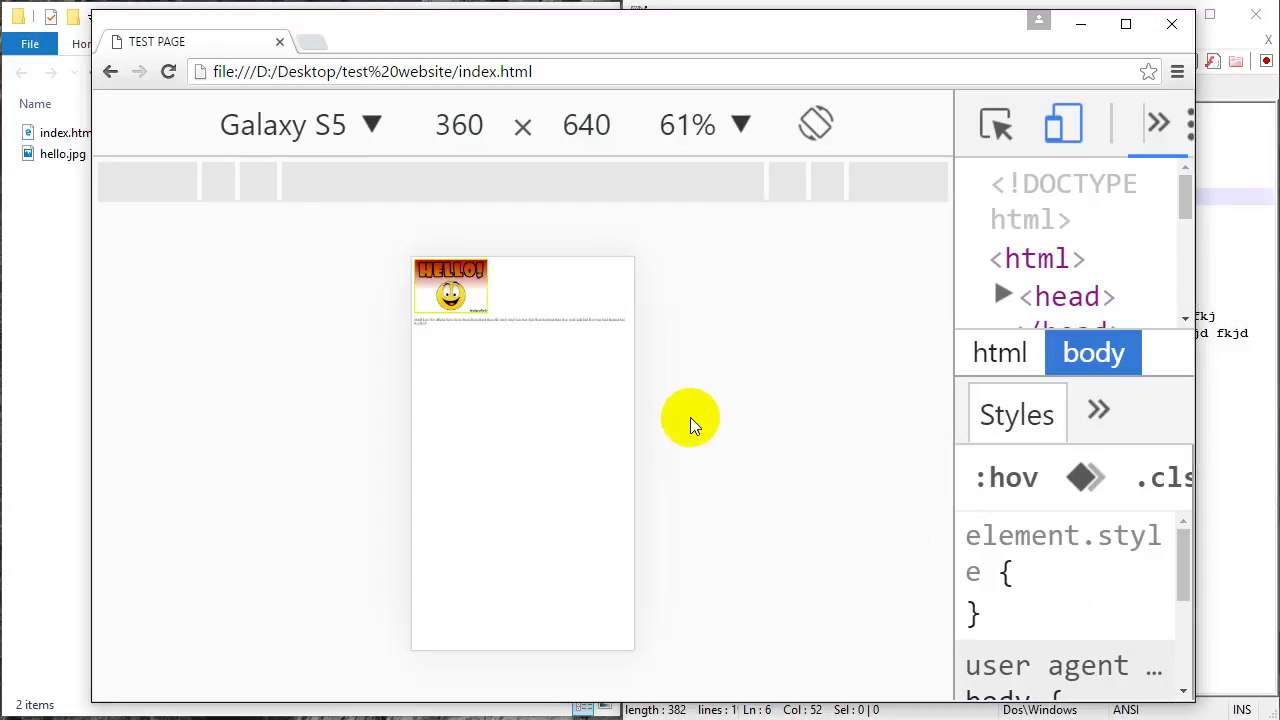
- Reload the Galaxy S5 preview to show the larger image and wrapped text, then minimize Chrome
left_click(172, 72)
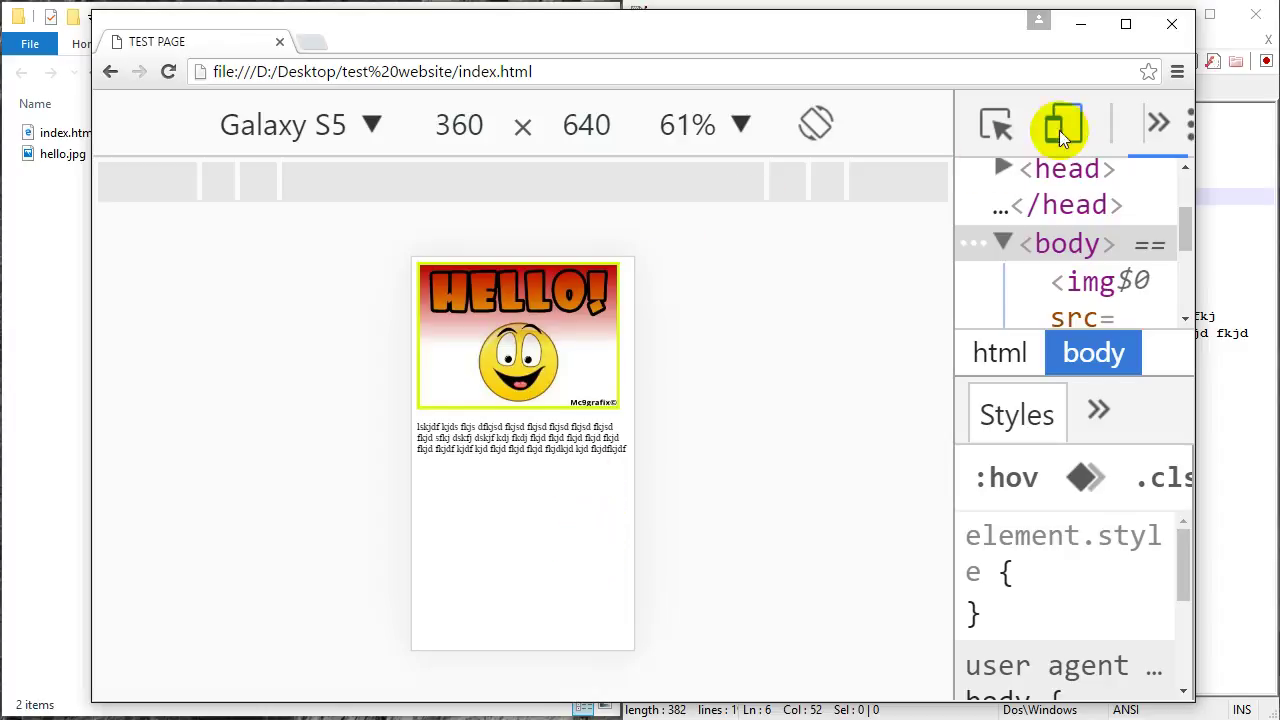
left_click(1092, 30)
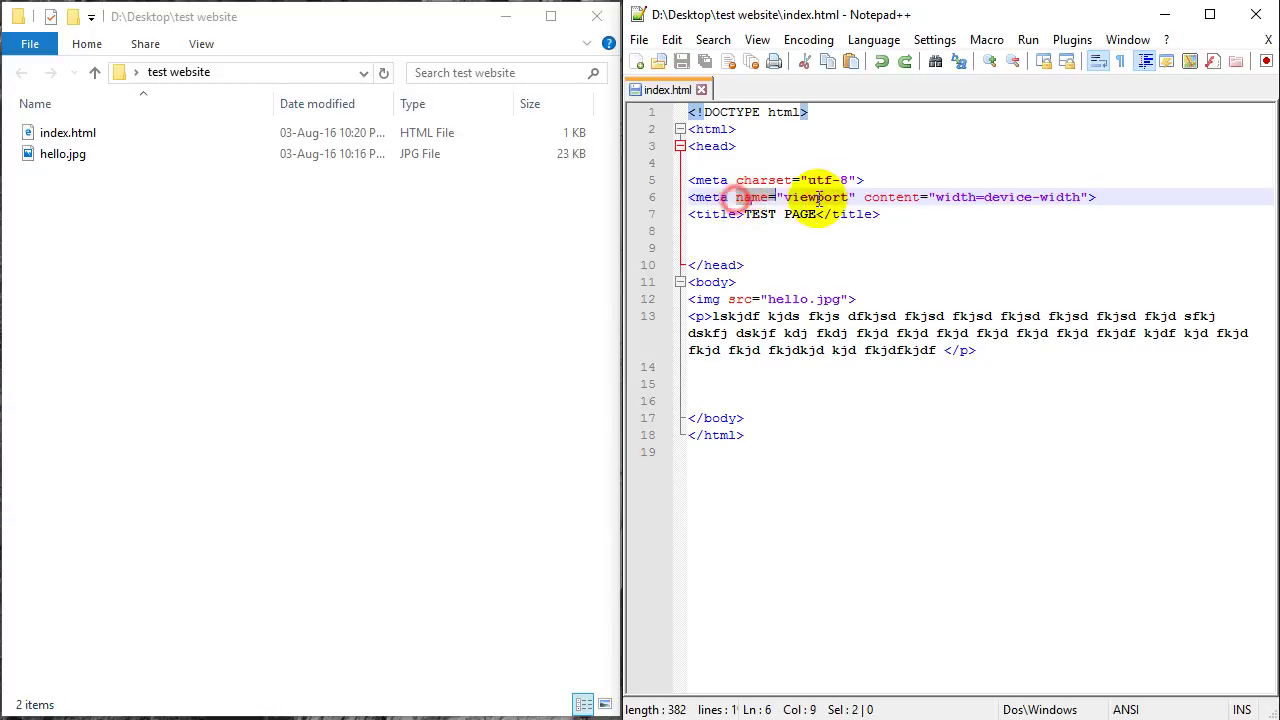
left_click_drag(857, 197, 1096, 197)
left_click(1071, 234)
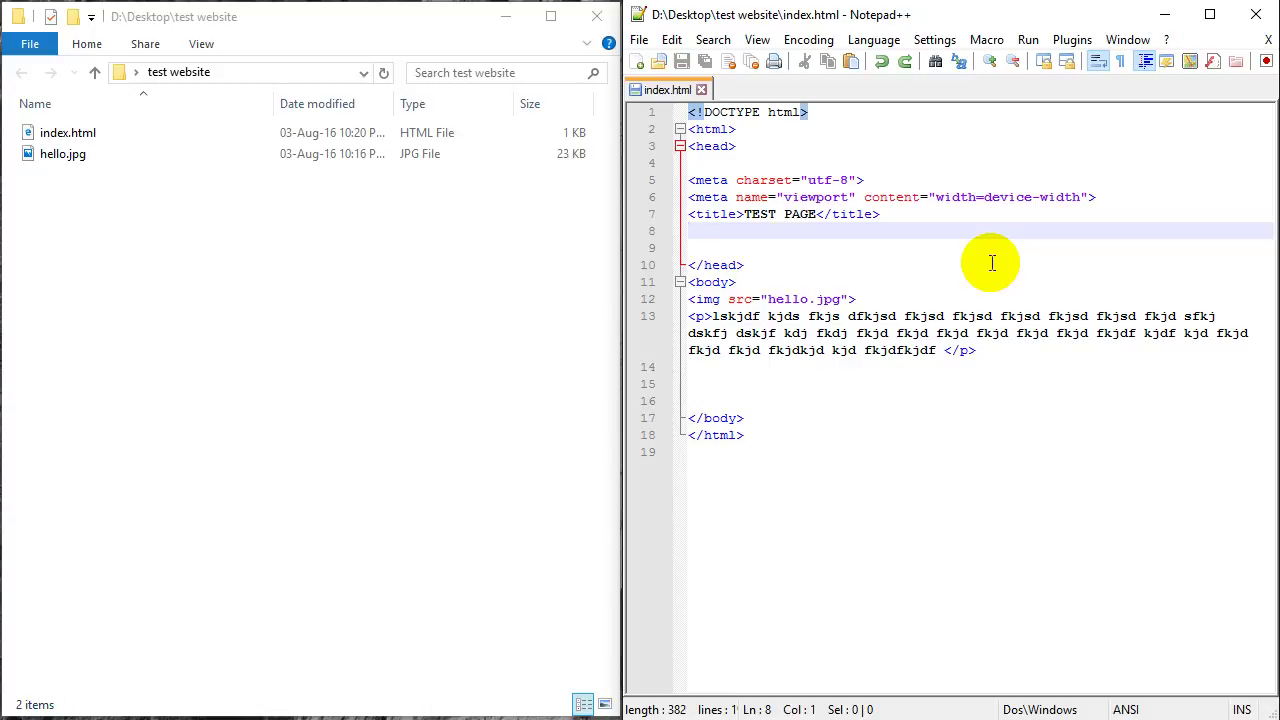
left_click_drag(903, 251, 914, 343)
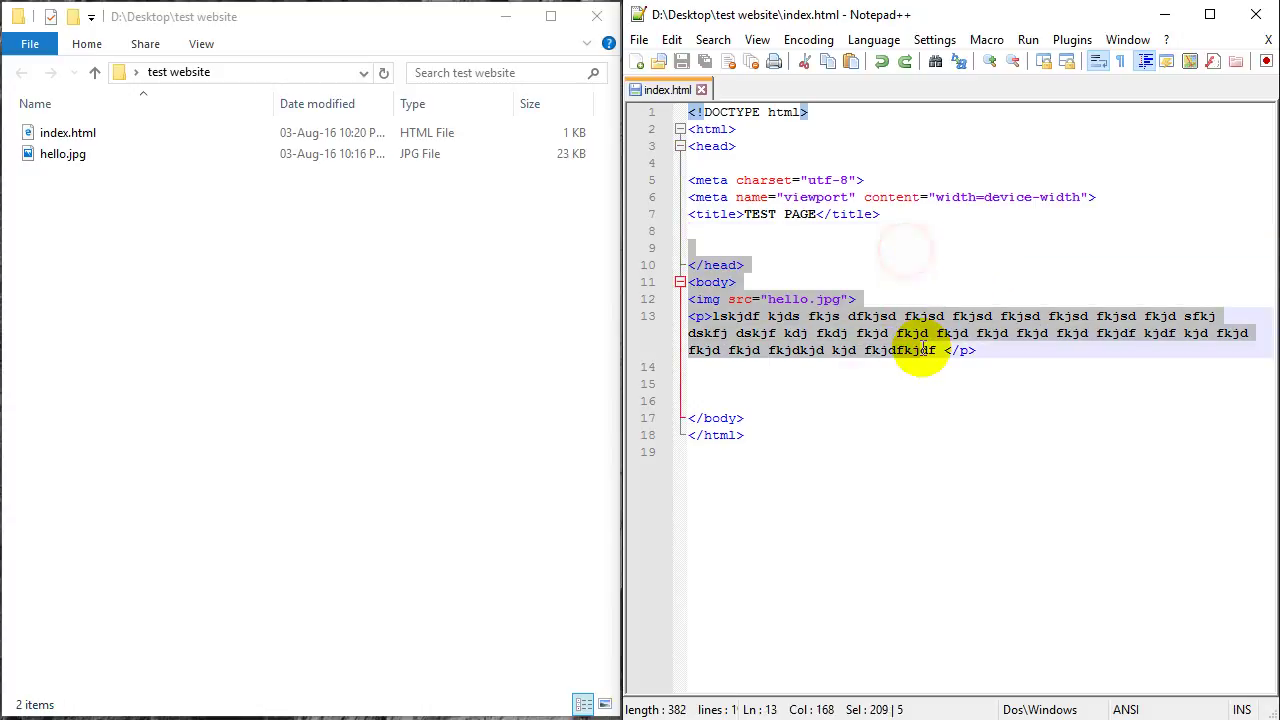
left_click(925, 378)
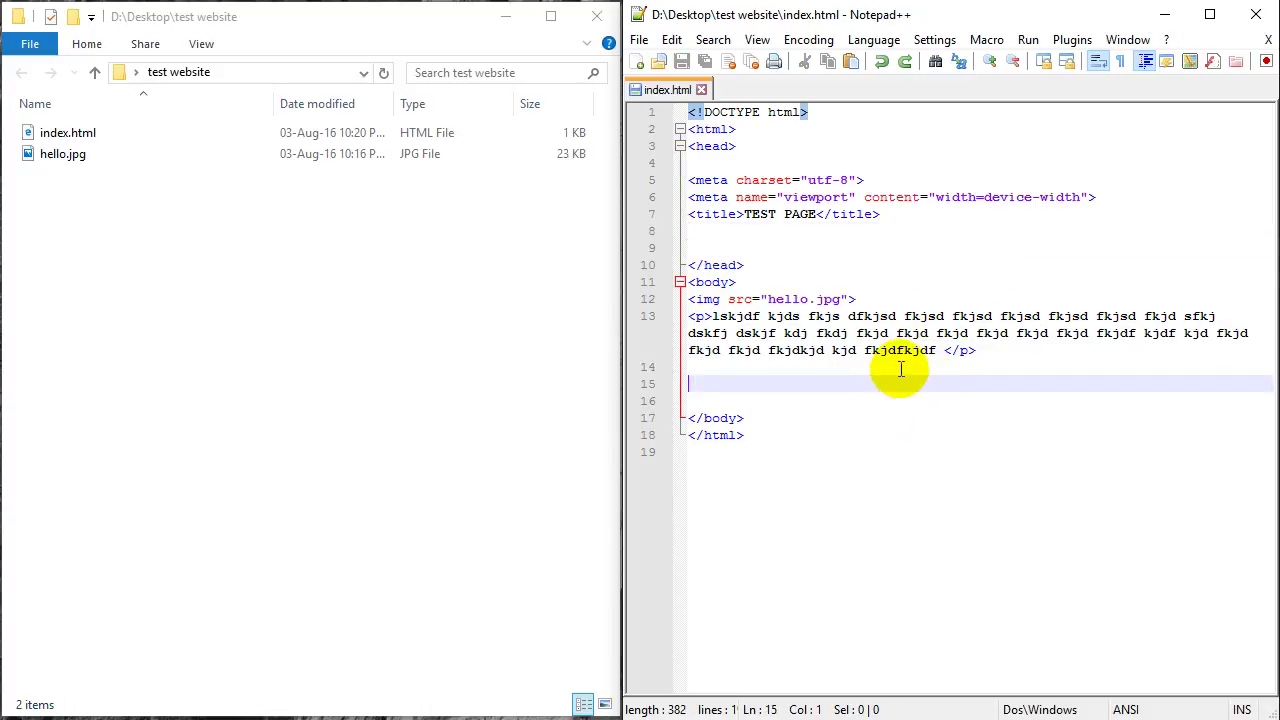